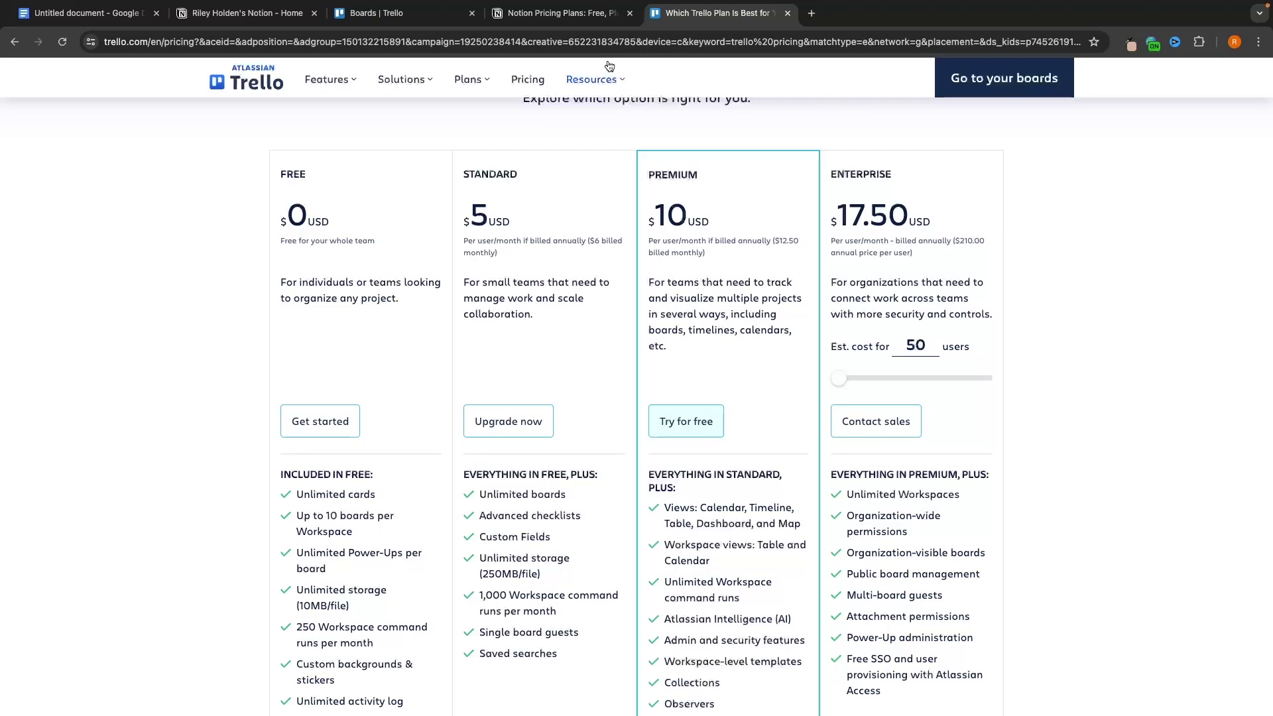
Step: Compare the Notion and Trello pricing plans side by side, then close the Notion pricing tab
{"action": "left_click", "coordinate": [564, 13]}
{"action": "scroll", "coordinate": [565, 272], "scroll_direction": "down", "scroll_amount": 3}
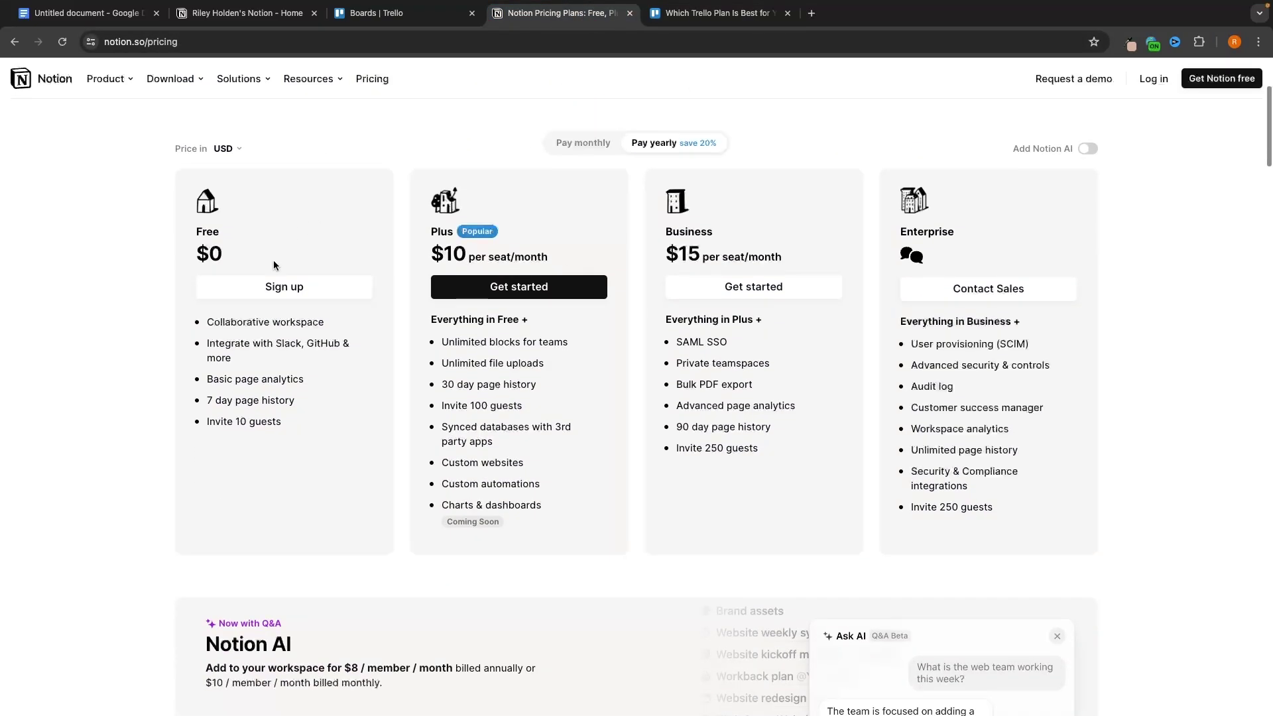
{"action": "scroll", "coordinate": [199, 278], "scroll_direction": "up", "scroll_amount": 1}
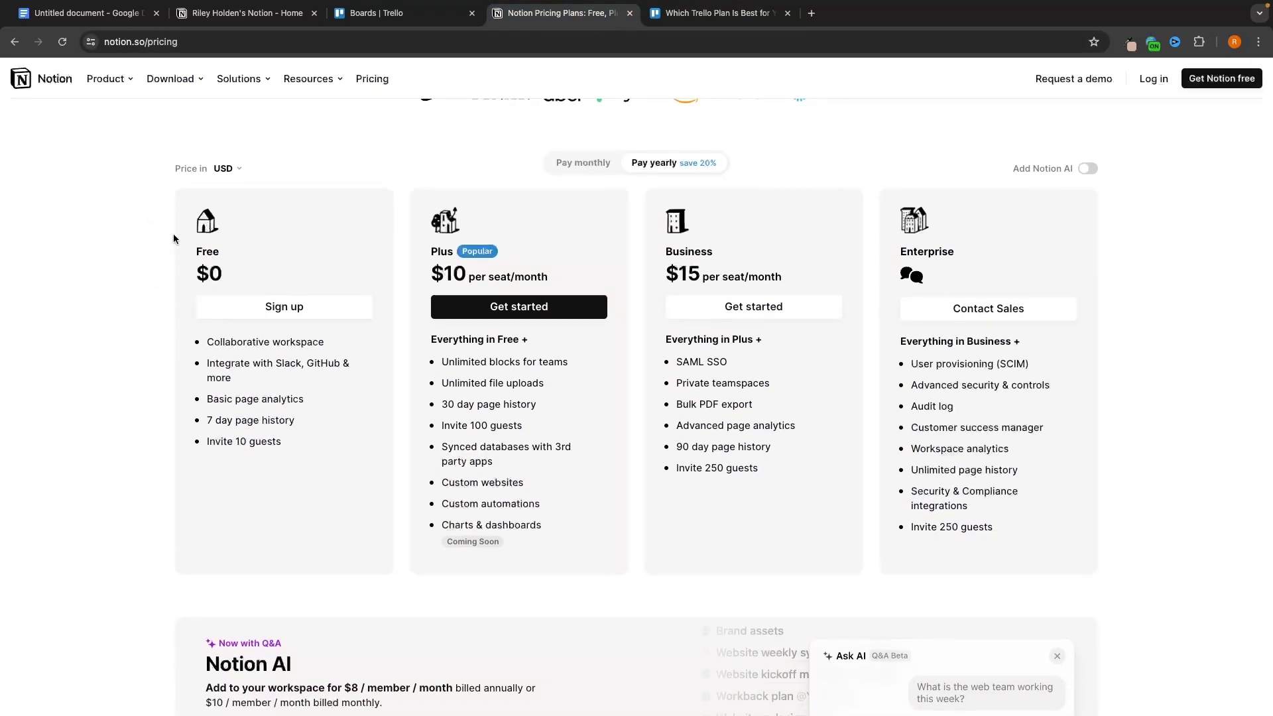
{"action": "left_click", "coordinate": [721, 14]}
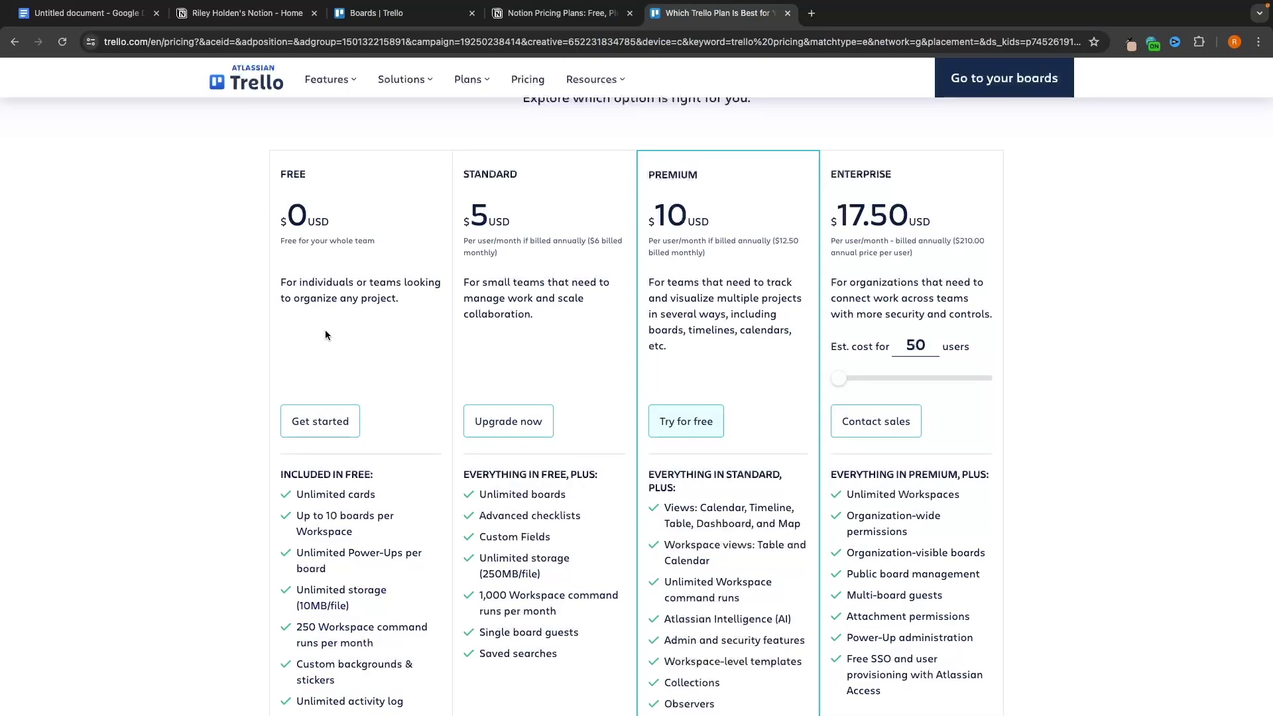
{"action": "scroll", "coordinate": [325, 335], "scroll_direction": "down", "scroll_amount": 1}
{"action": "left_click", "coordinate": [565, 20]}
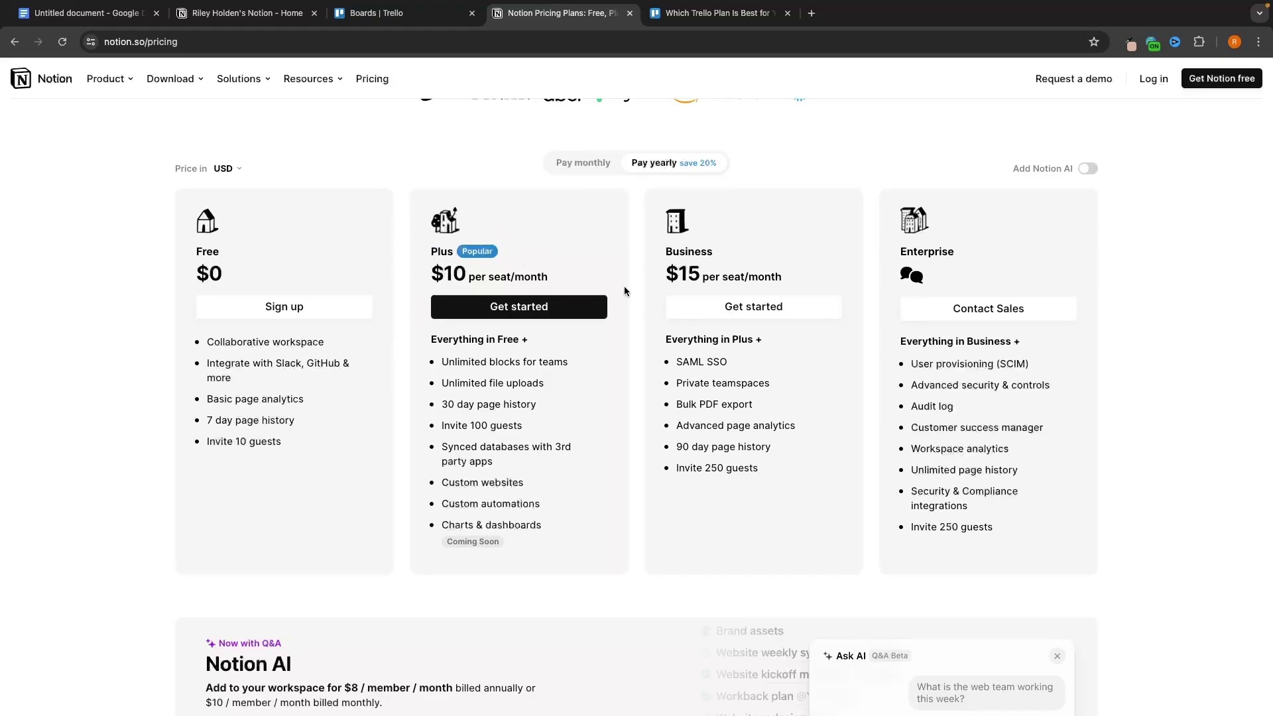
{"action": "key", "text": "ctrl+Tab"}
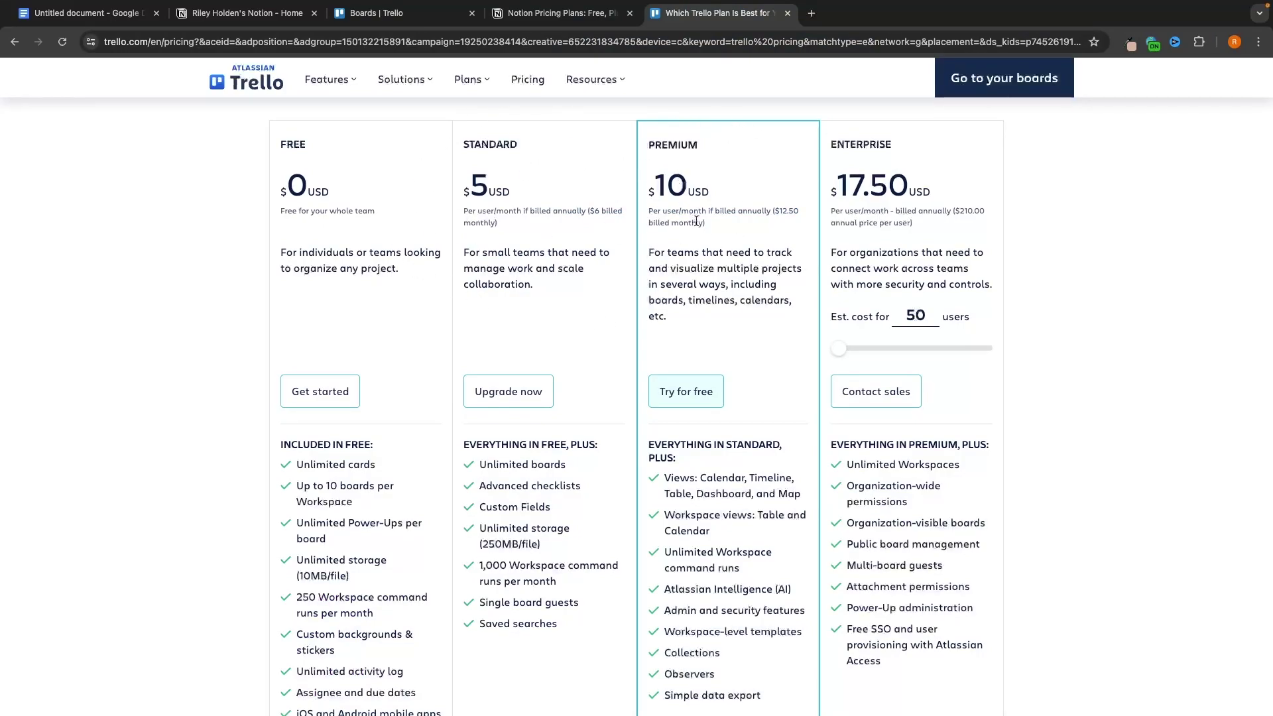
{"action": "key", "text": "ctrl+shift+Tab"}
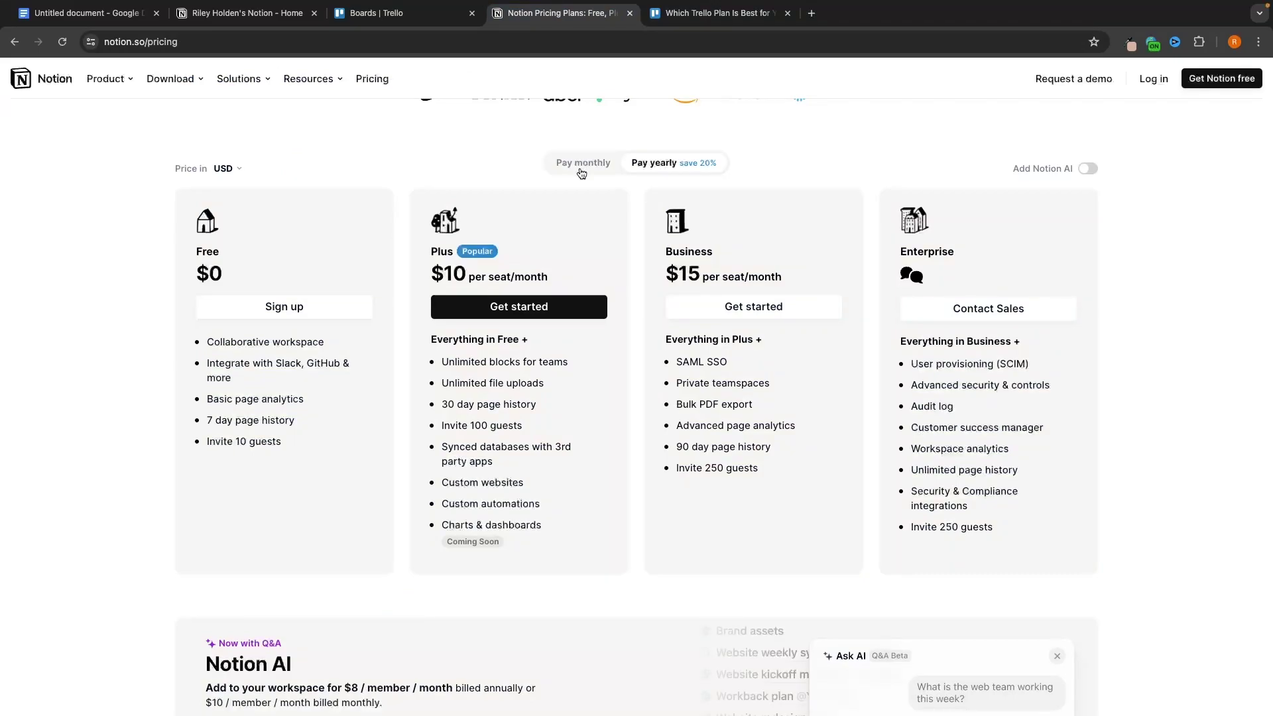
{"action": "left_click", "coordinate": [704, 24]}
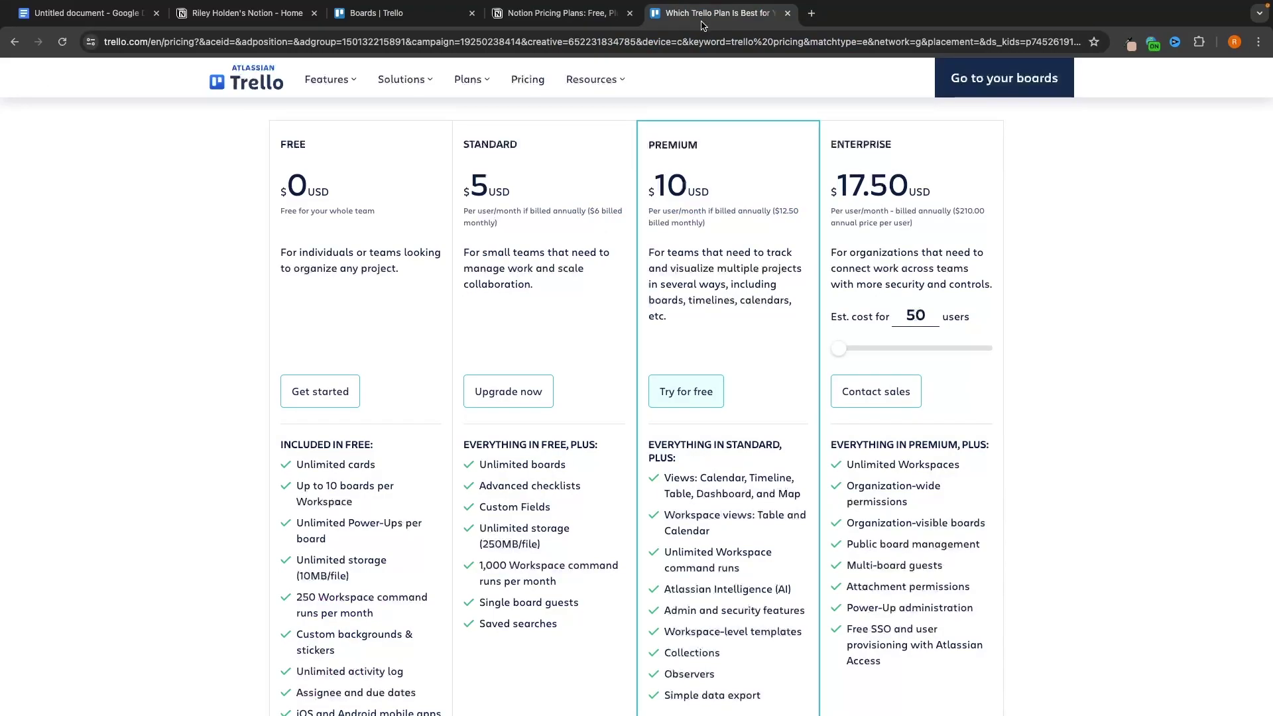
{"action": "left_click", "coordinate": [629, 14]}
Step: Close Trello pricing and alternate between Notion Home and Boards | Trello, ending on Trello boards
{"action": "left_click", "coordinate": [630, 13]}
{"action": "left_click", "coordinate": [270, 18]}
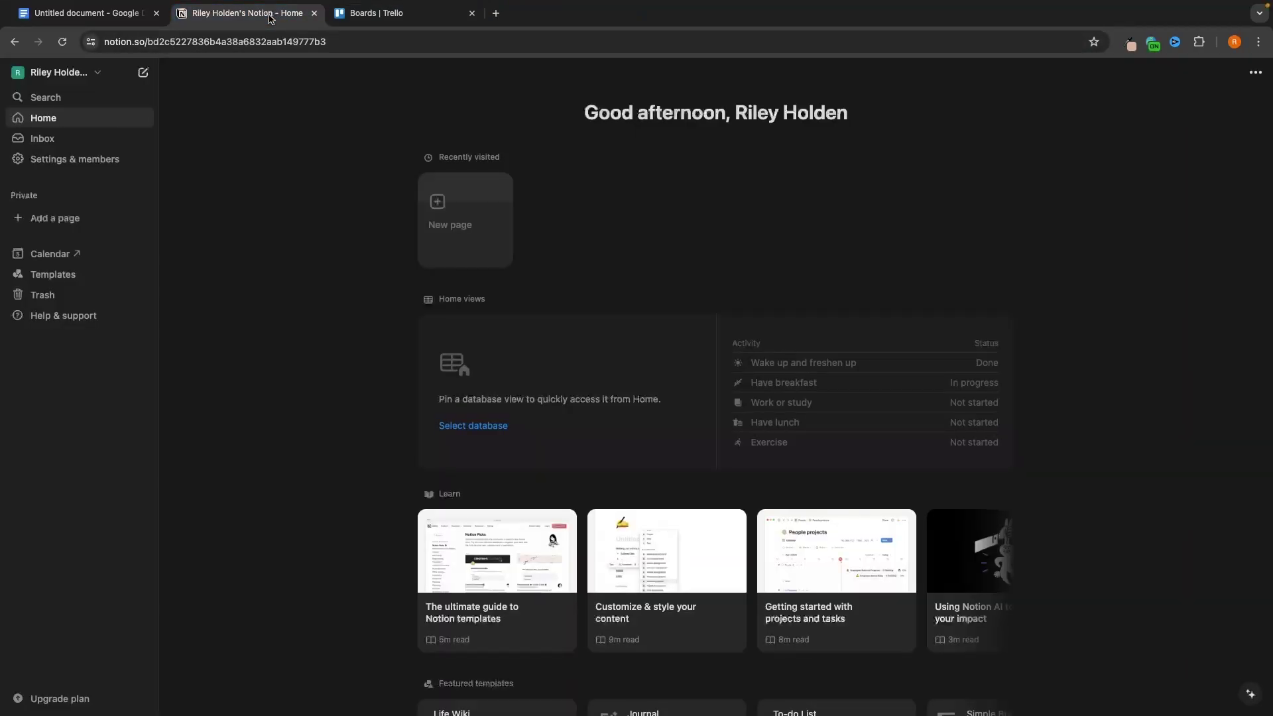
{"action": "key", "text": "ctrl+Tab"}
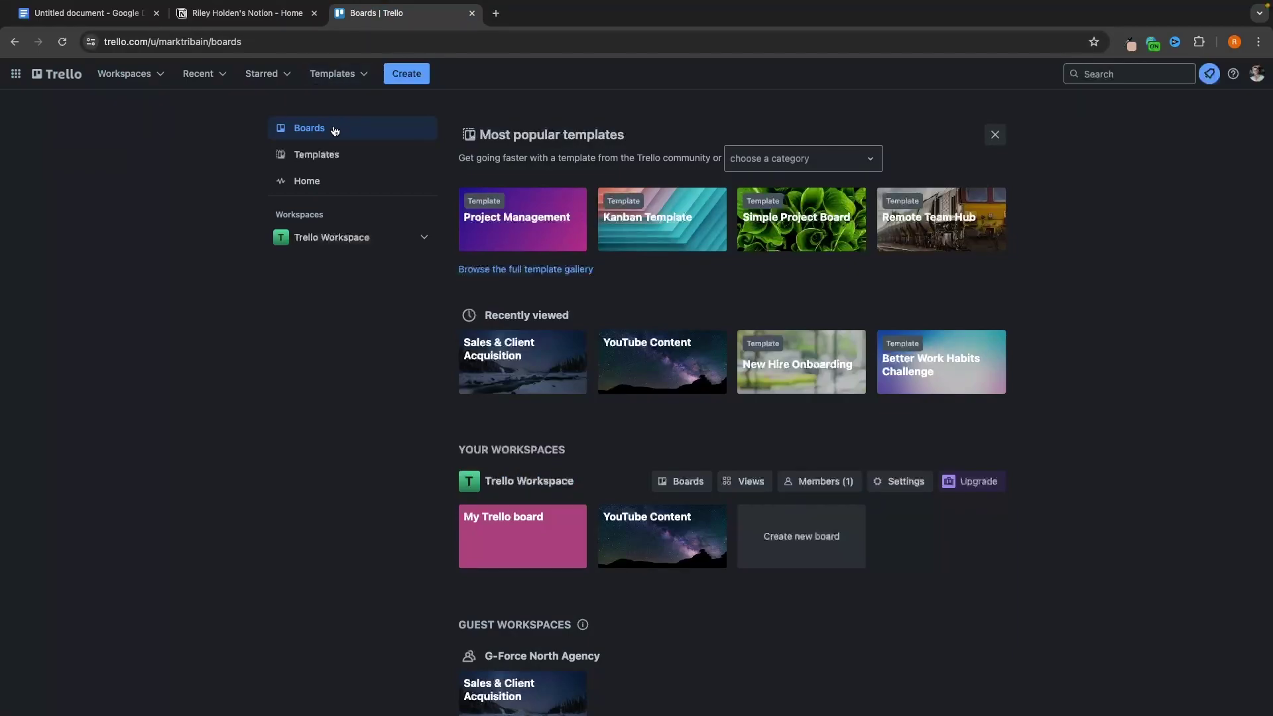
{"action": "left_click", "coordinate": [285, 25]}
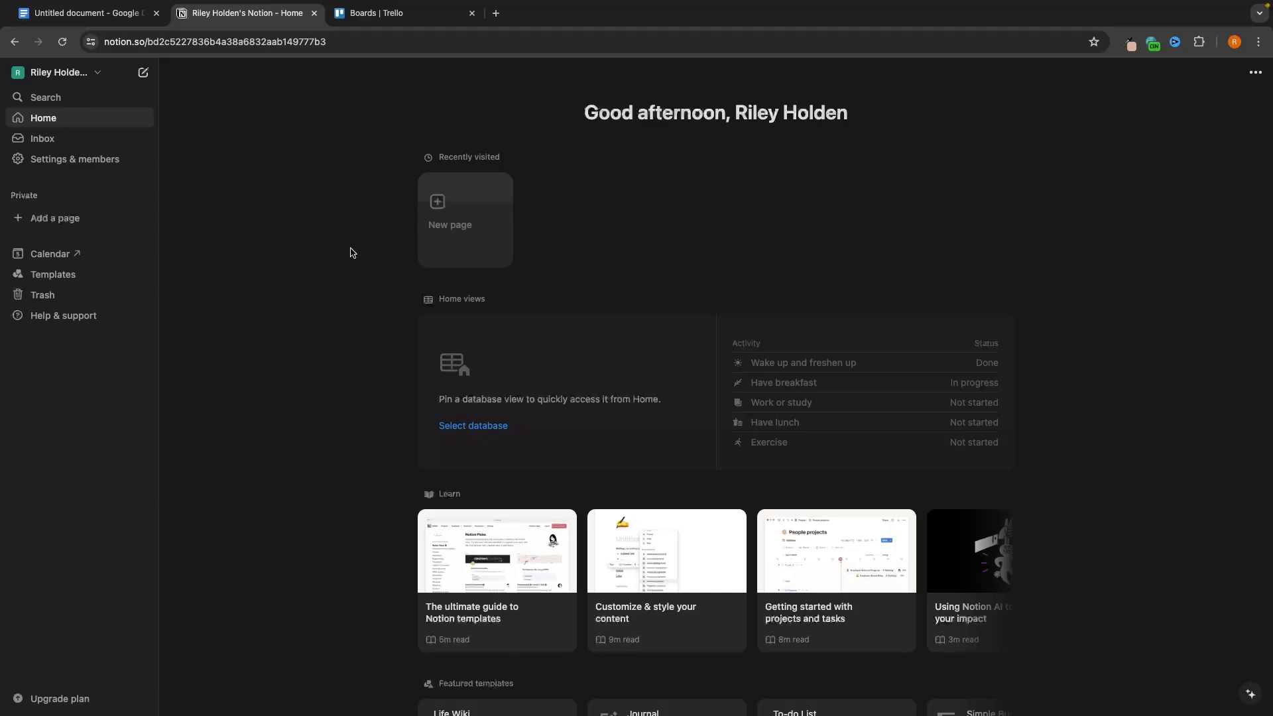
{"action": "left_click", "coordinate": [414, 13]}
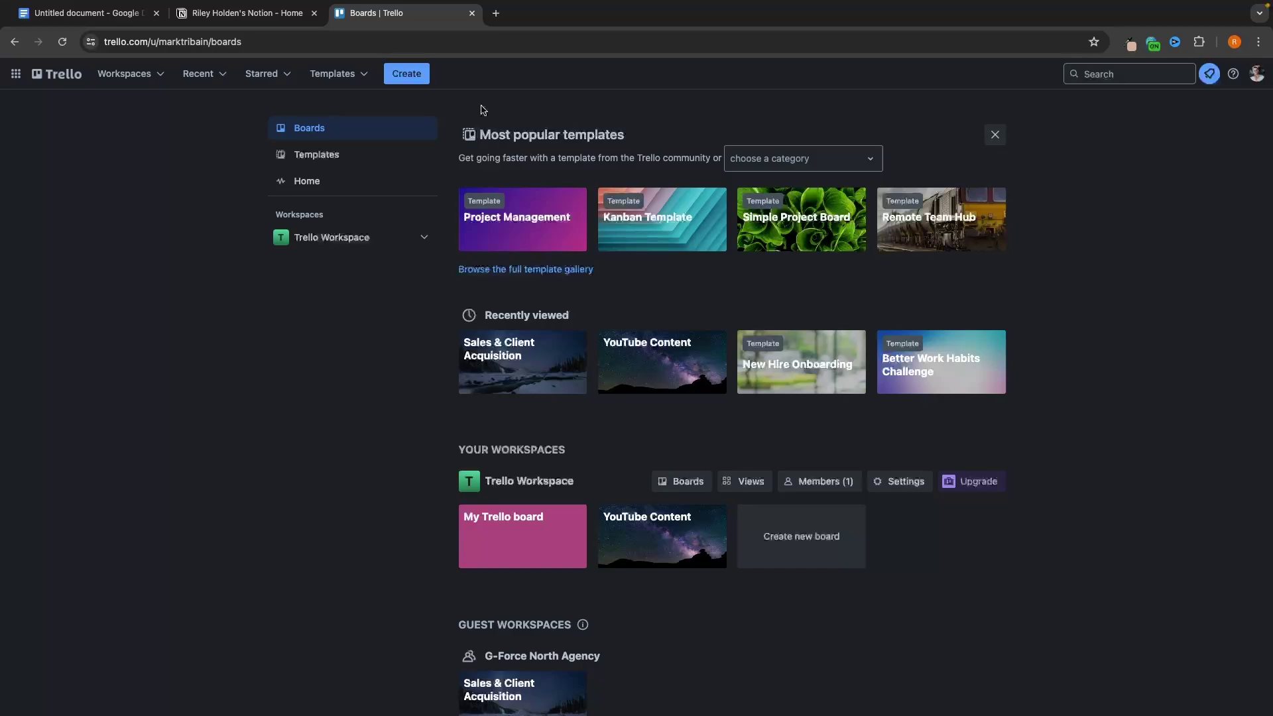
{"action": "left_click", "coordinate": [291, 20]}
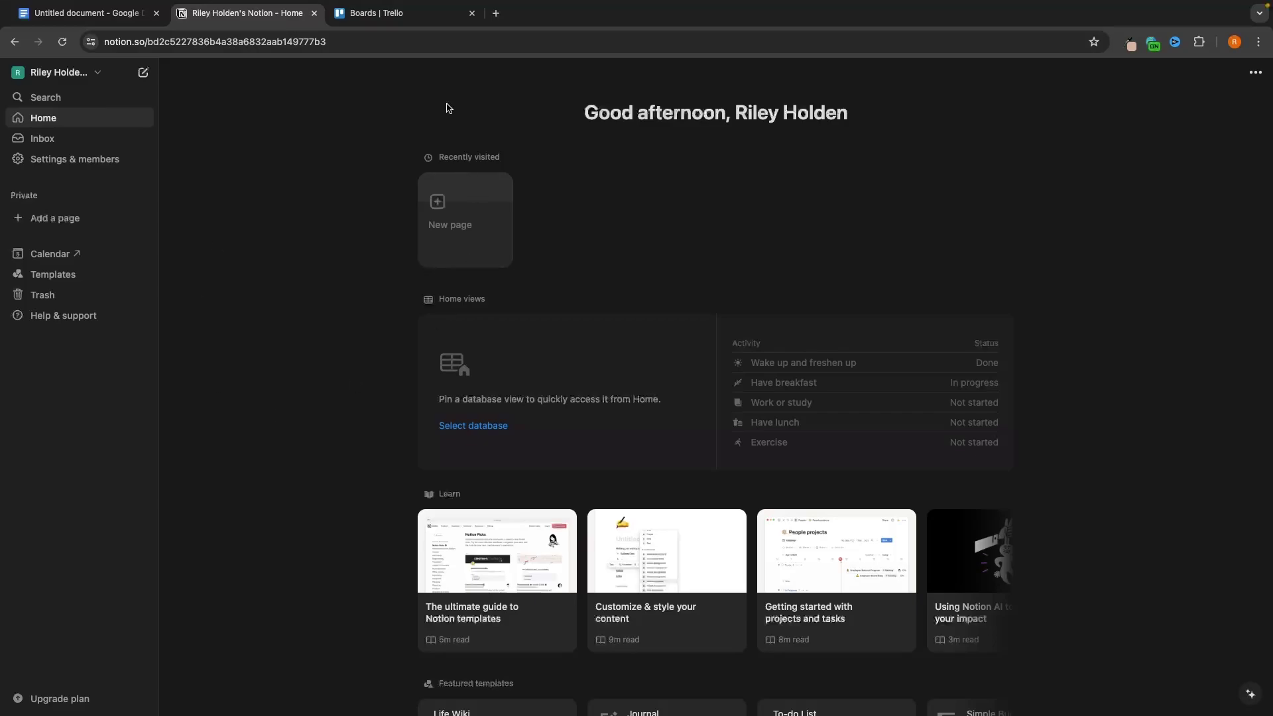
{"action": "key", "text": "ctrl+Tab"}
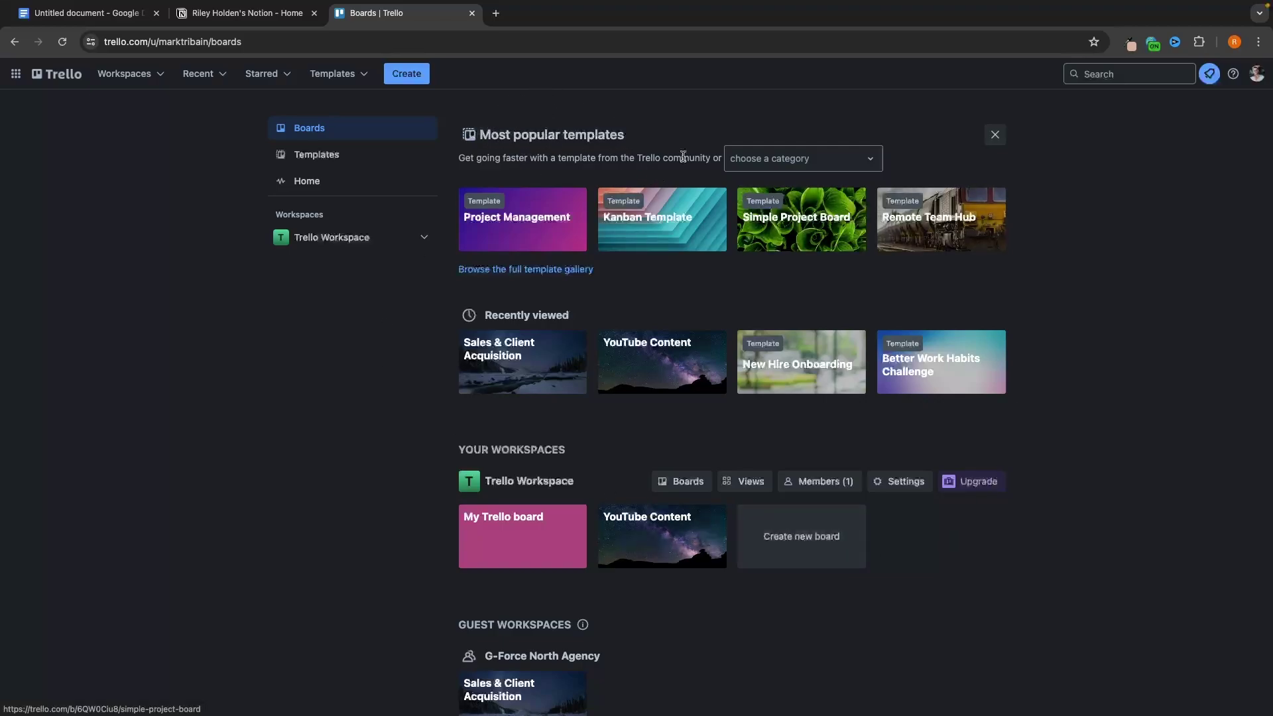
Step: Preview the Remote Class Template from the Education category of the full template gallery
{"action": "left_click", "coordinate": [531, 268]}
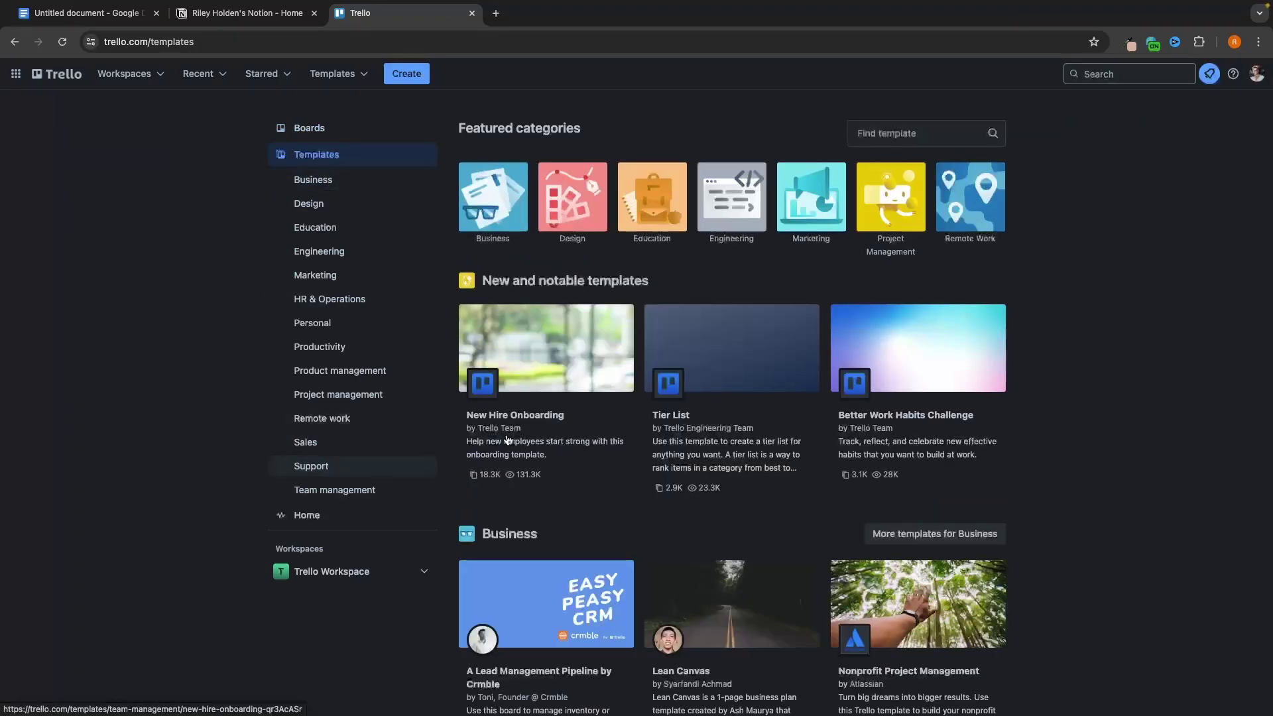
{"action": "left_click", "coordinate": [341, 227]}
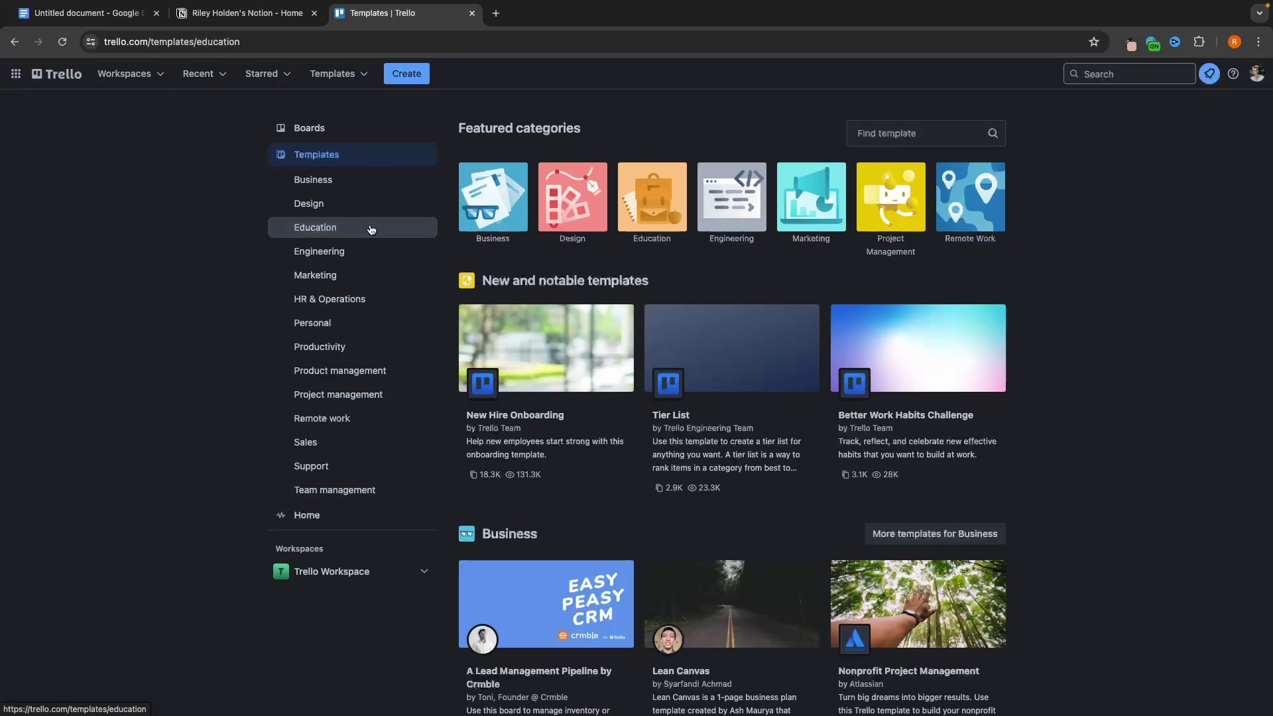
{"action": "left_click", "coordinate": [537, 239]}
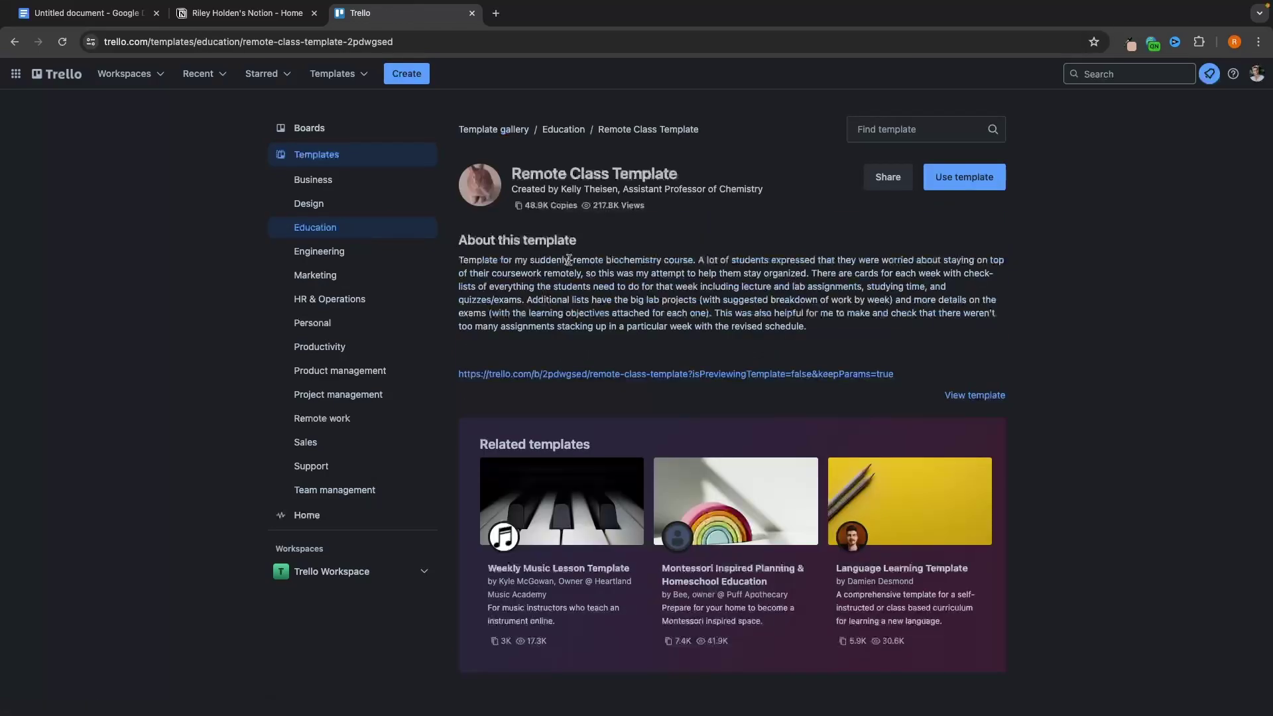
{"action": "scroll", "coordinate": [720, 349], "scroll_direction": "down", "scroll_amount": 1}
{"action": "scroll", "coordinate": [720, 350], "scroll_direction": "down", "scroll_amount": 1}
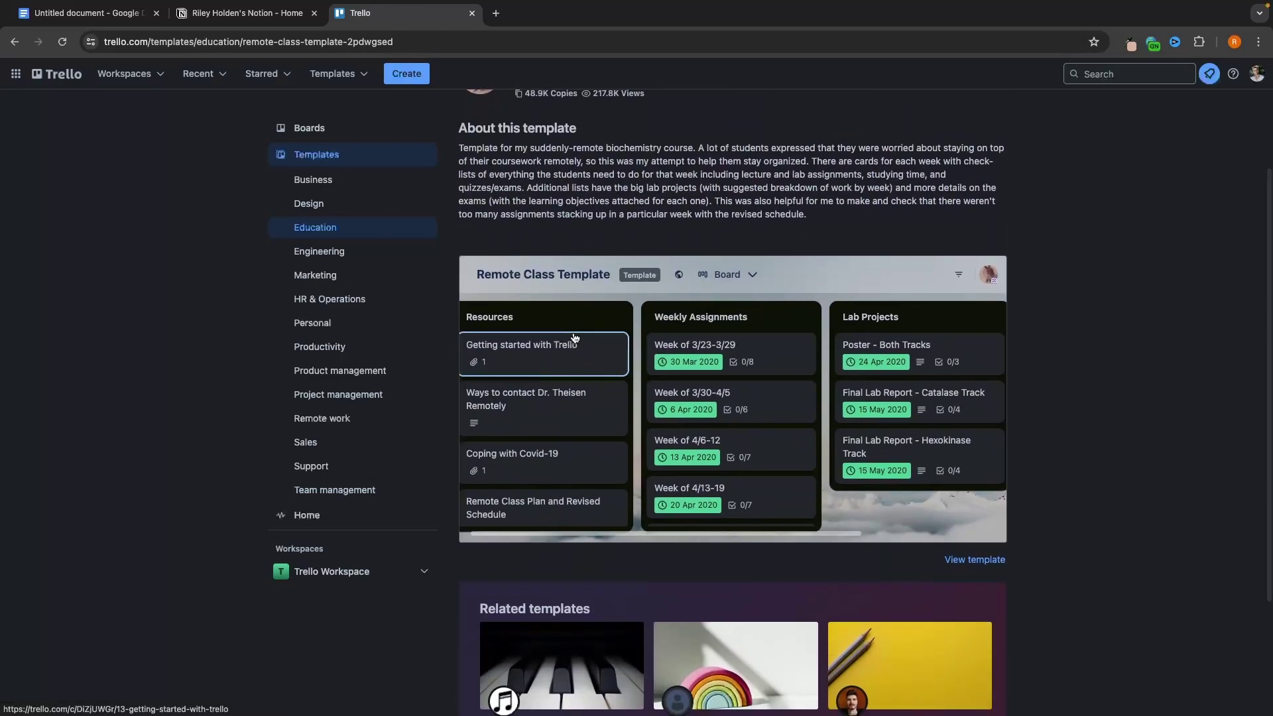
{"action": "scroll", "coordinate": [528, 340], "scroll_direction": "right", "scroll_amount": 3}
{"action": "scroll", "coordinate": [574, 339], "scroll_direction": "left", "scroll_amount": 3}
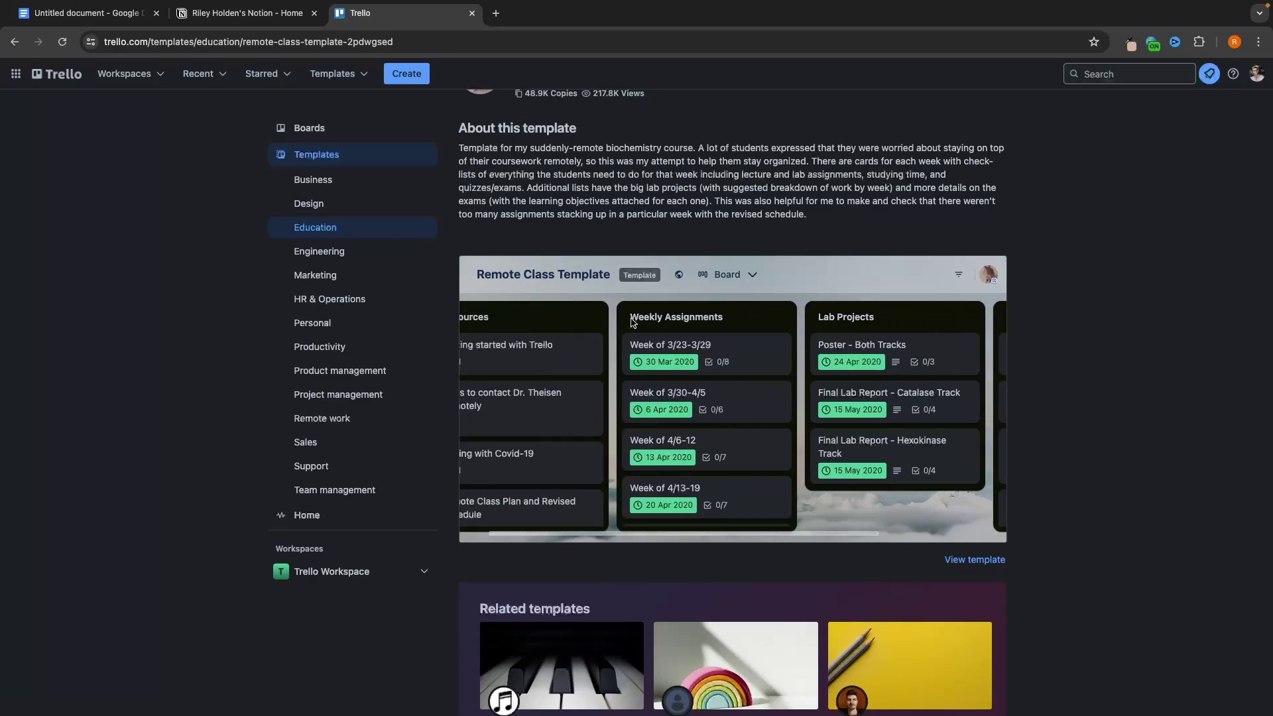
{"action": "scroll", "coordinate": [741, 308], "scroll_direction": "right", "scroll_amount": 3}
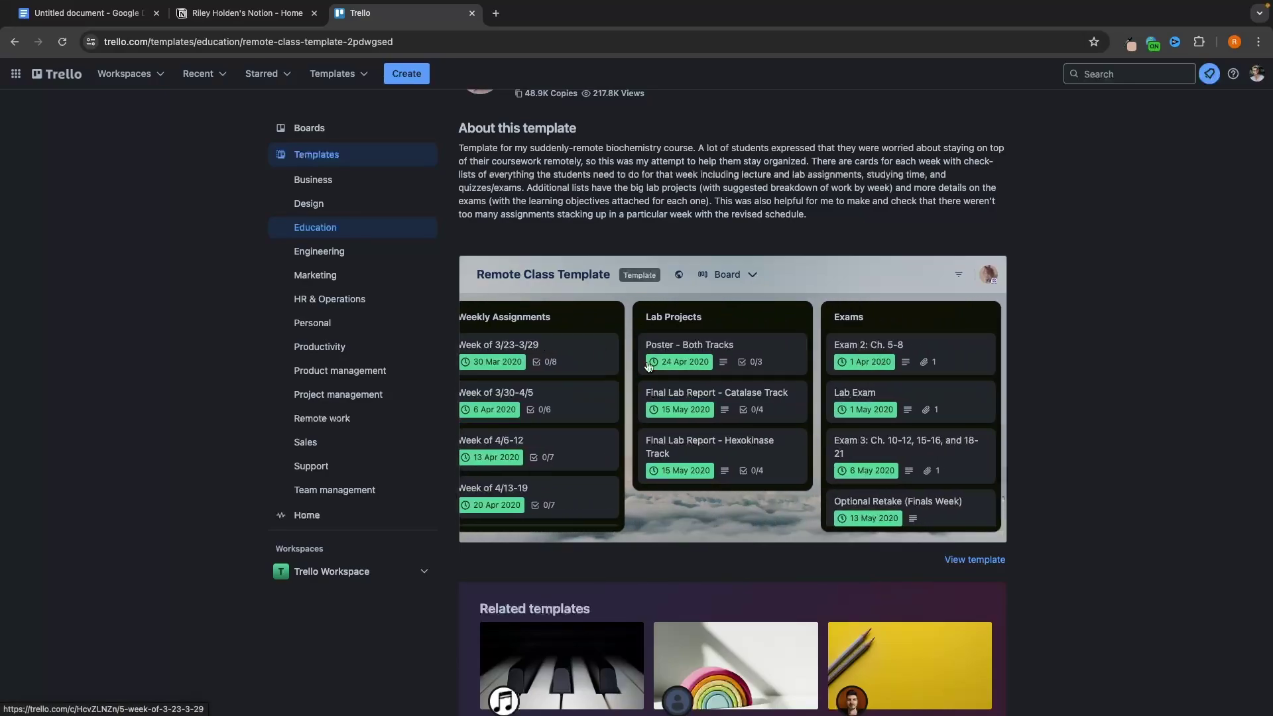
{"action": "scroll", "coordinate": [690, 371], "scroll_direction": "left", "scroll_amount": 2}
{"action": "scroll", "coordinate": [691, 376], "scroll_direction": "left", "scroll_amount": 1}
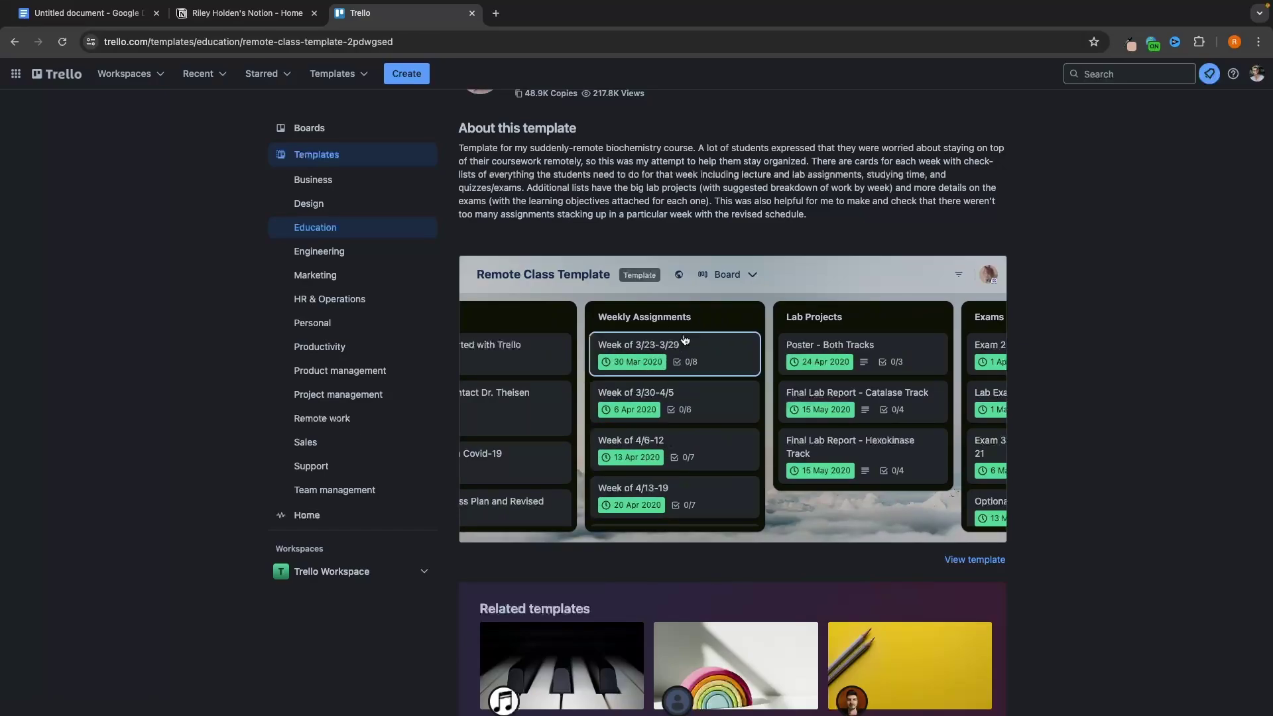
Step: Preview the Design Project Template from the Design category, returning to the Design gallery
{"action": "left_click", "coordinate": [309, 204]}
{"action": "left_click", "coordinate": [620, 311]}
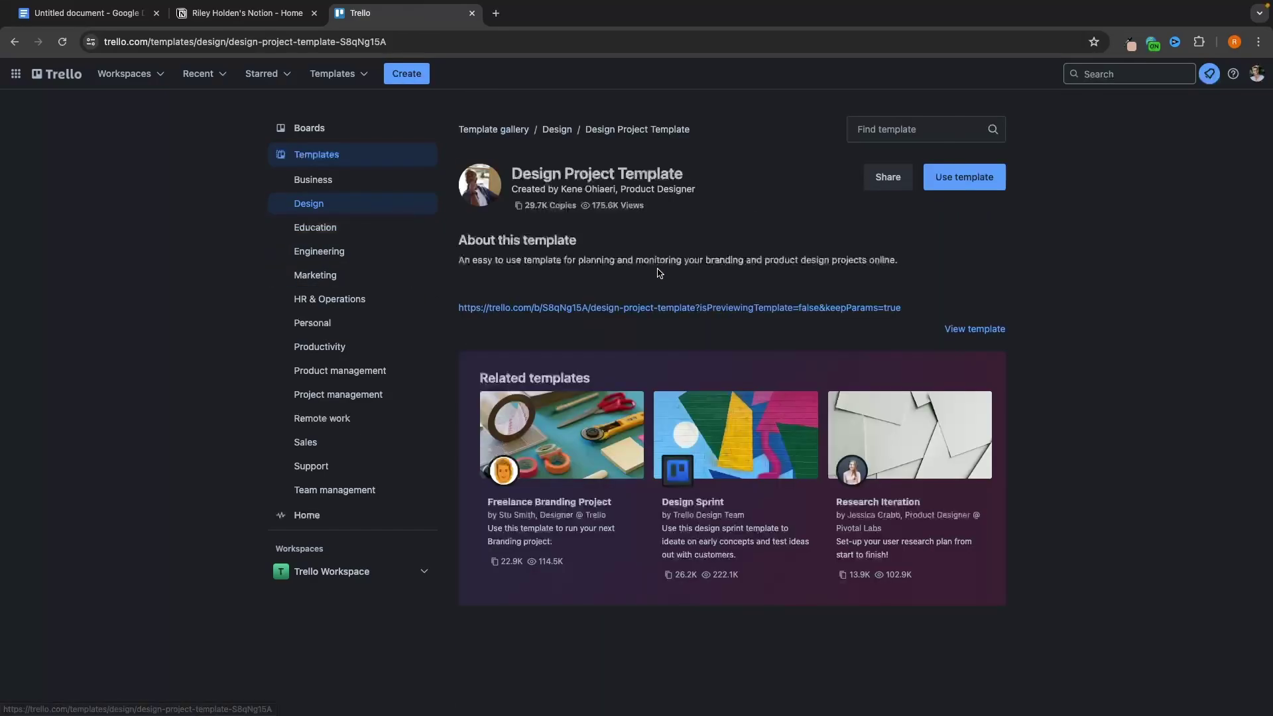
{"action": "scroll", "coordinate": [649, 328], "scroll_direction": "down", "scroll_amount": 1}
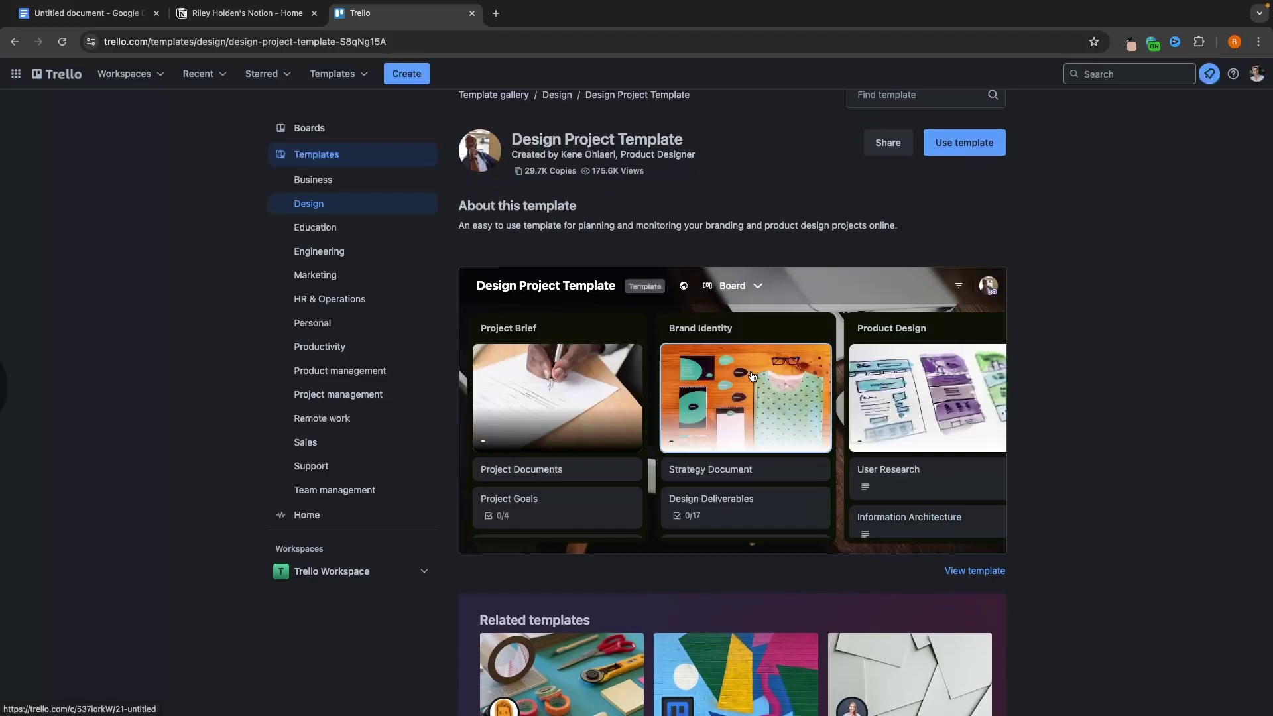
{"action": "scroll", "coordinate": [752, 375], "scroll_direction": "right", "scroll_amount": 5}
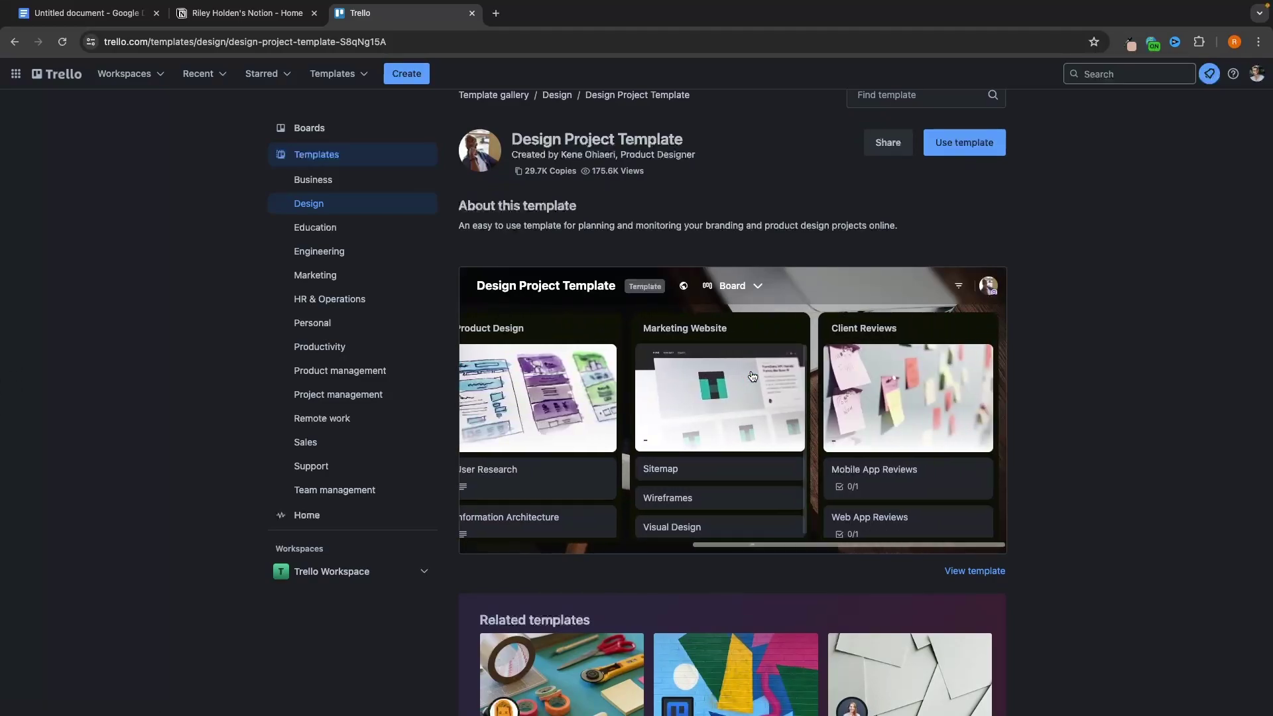
{"action": "scroll", "coordinate": [1079, 357], "scroll_direction": "down", "scroll_amount": 2}
{"action": "scroll", "coordinate": [908, 332], "scroll_direction": "down", "scroll_amount": 2}
{"action": "scroll", "coordinate": [908, 331], "scroll_direction": "down", "scroll_amount": 1}
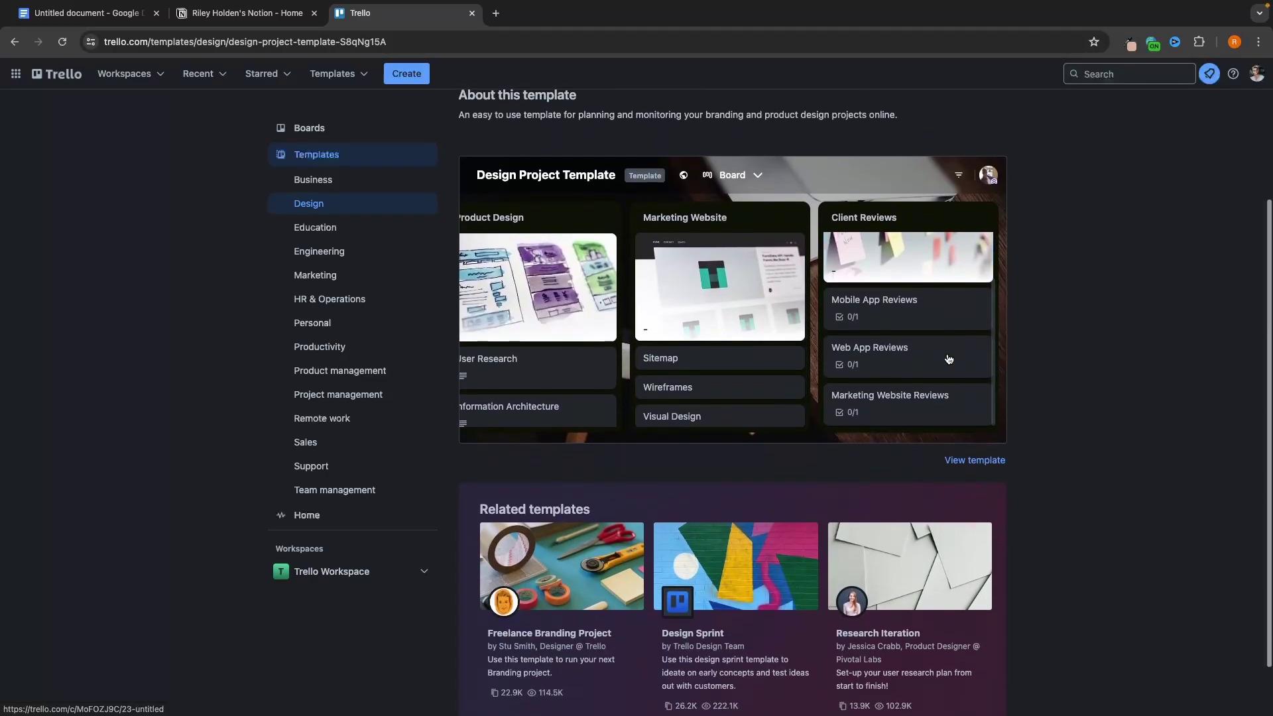
{"action": "scroll", "coordinate": [965, 321], "scroll_direction": "up", "scroll_amount": 4}
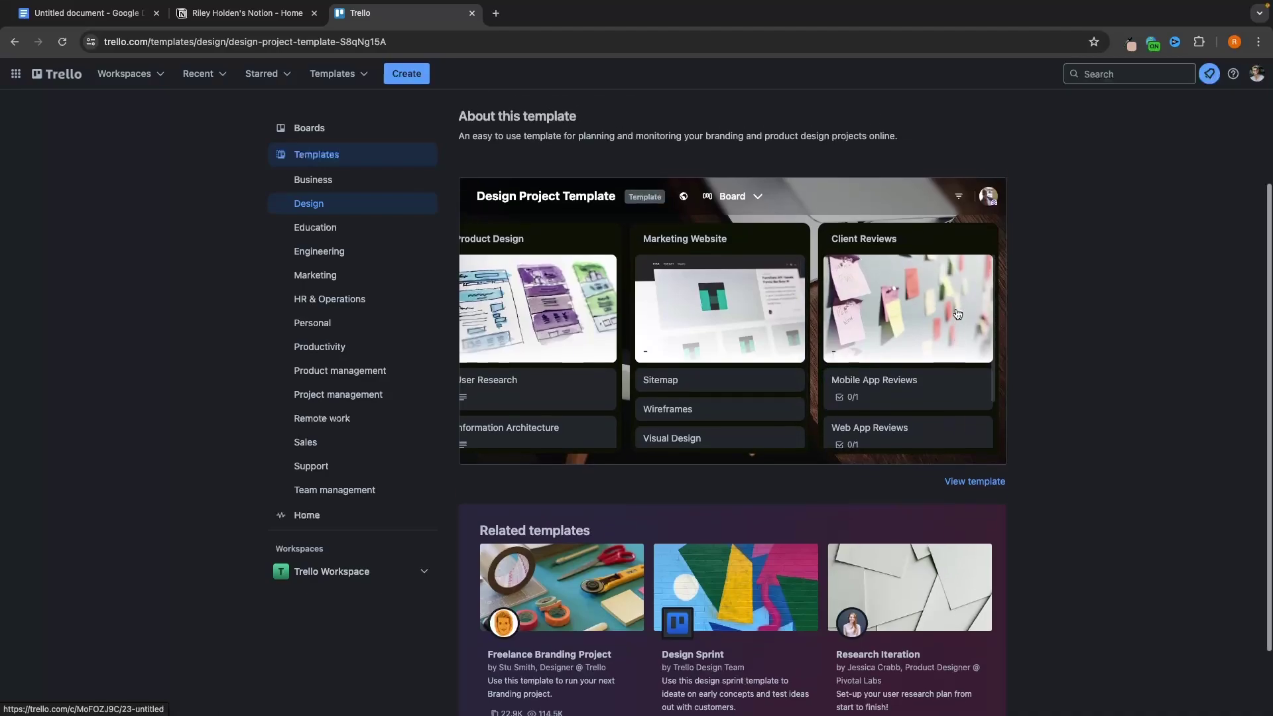
{"action": "scroll", "coordinate": [1111, 284], "scroll_direction": "left", "scroll_amount": 5}
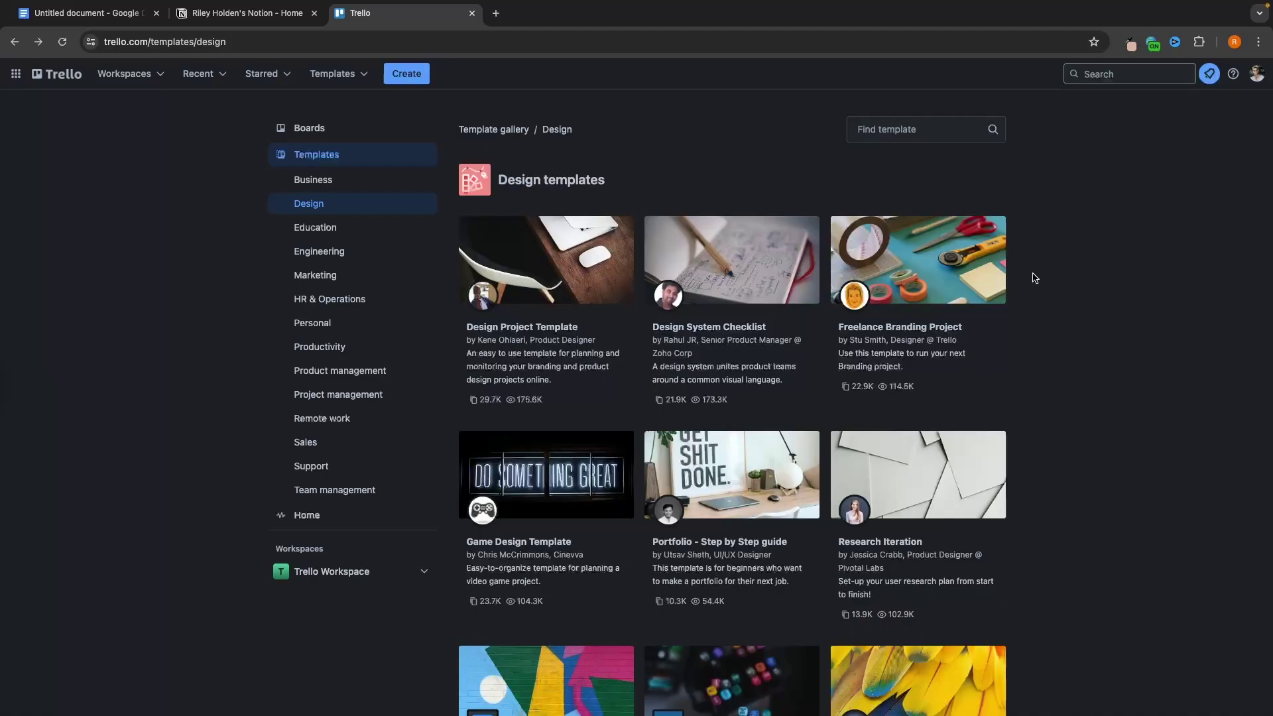
Step: Start a blank board titled 'Task Manager' and try several photo and colour backgrounds
{"action": "left_click", "coordinate": [410, 81]}
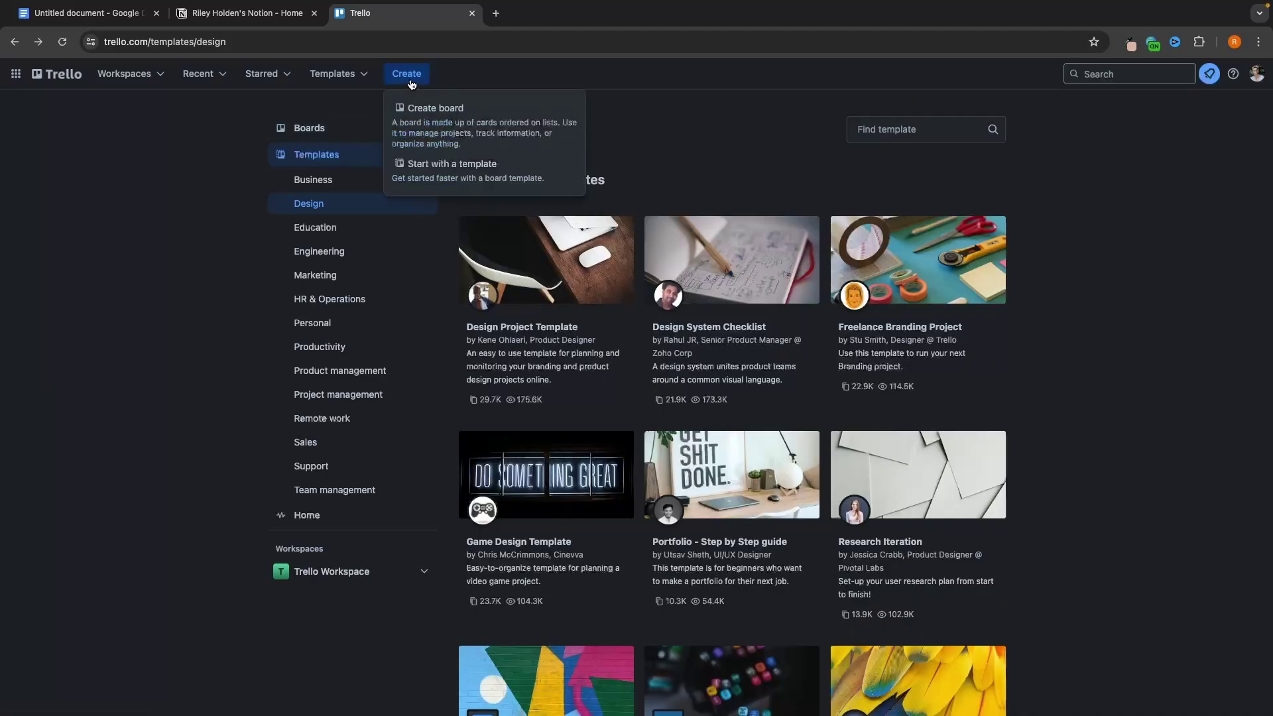
{"action": "left_click", "coordinate": [420, 123]}
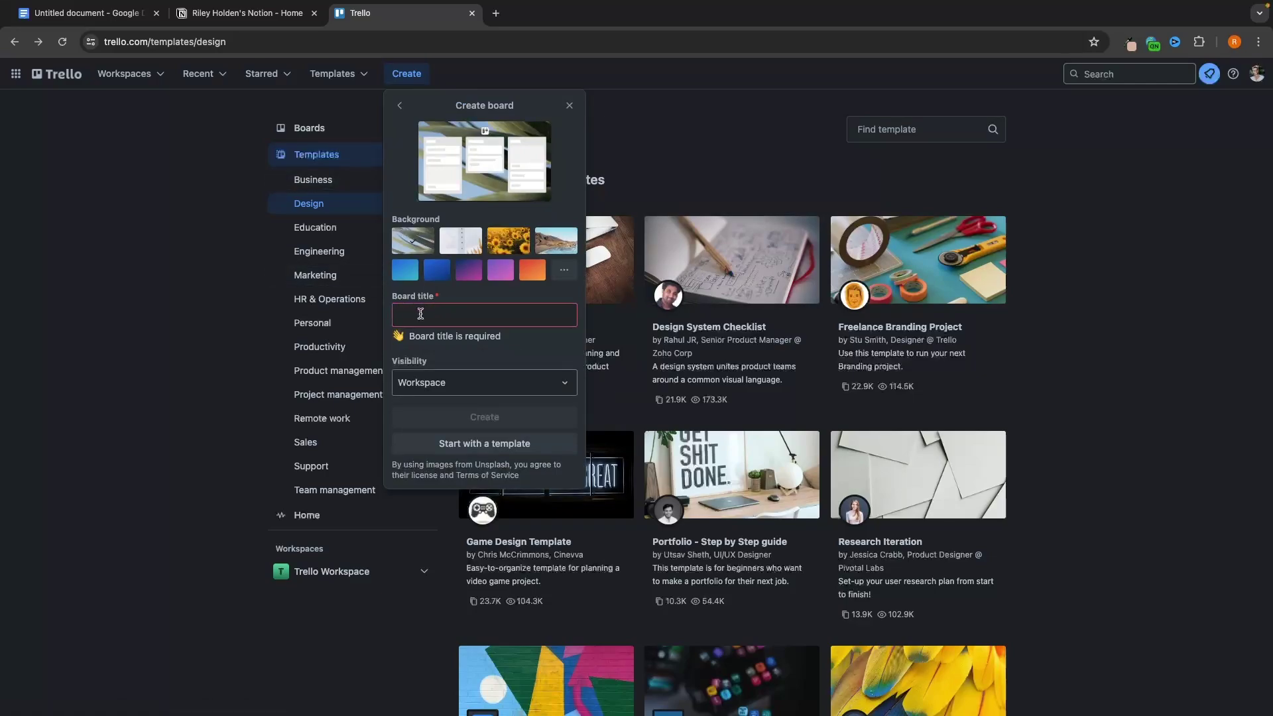
{"action": "type", "text": "T"}
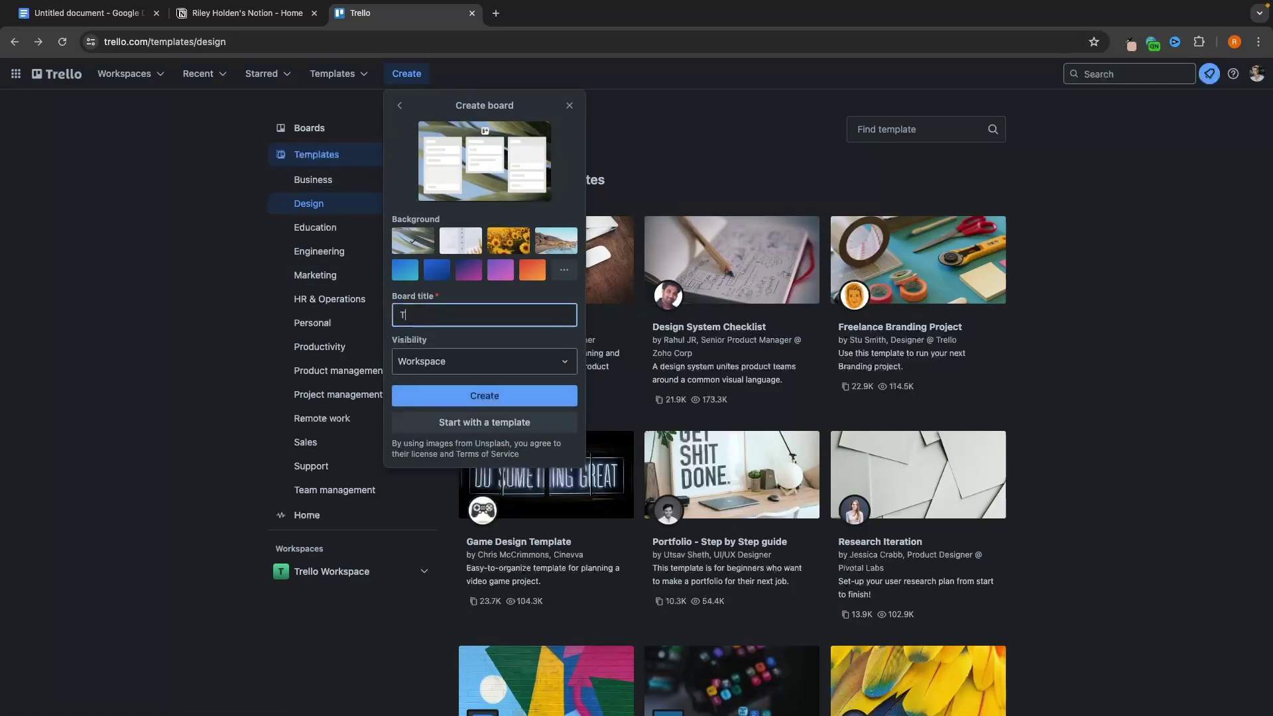
{"action": "type", "text": "ask Manager"}
{"action": "left_click", "coordinate": [460, 240]}
{"action": "left_click", "coordinate": [507, 240]}
{"action": "left_click", "coordinate": [555, 239]}
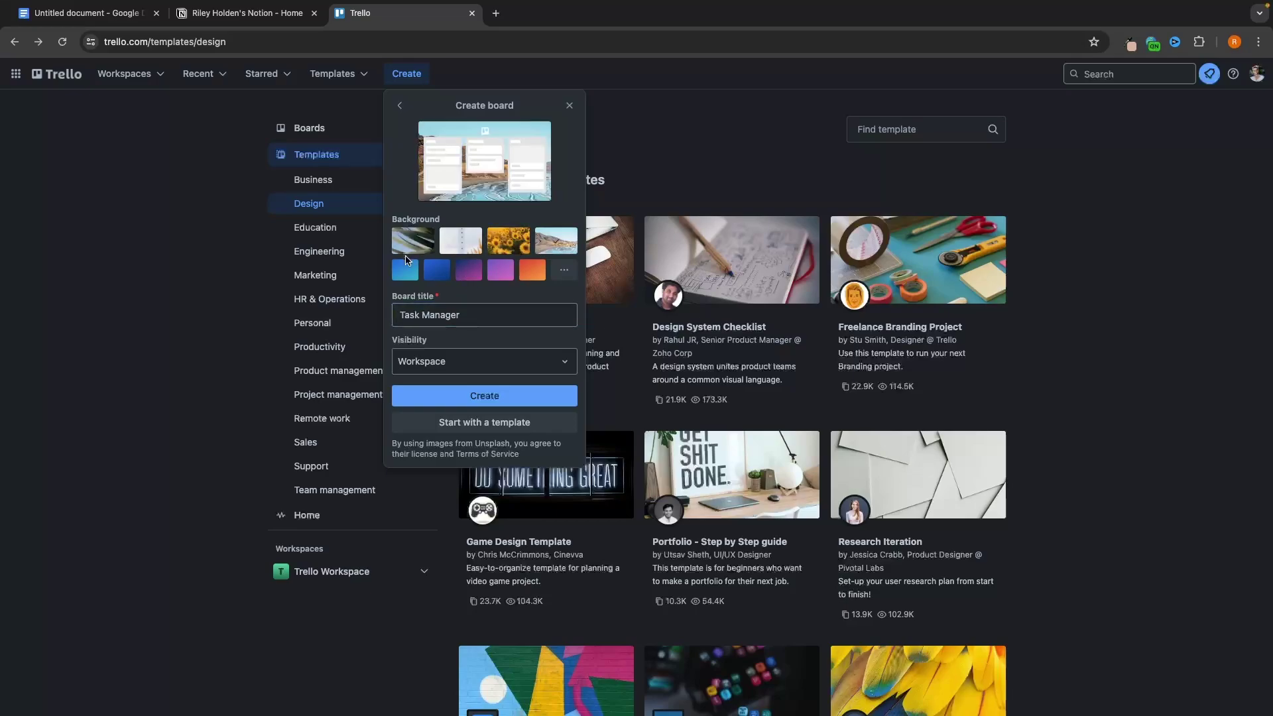
{"action": "left_click", "coordinate": [405, 269]}
{"action": "left_click", "coordinate": [437, 269]}
{"action": "left_click", "coordinate": [500, 269]}
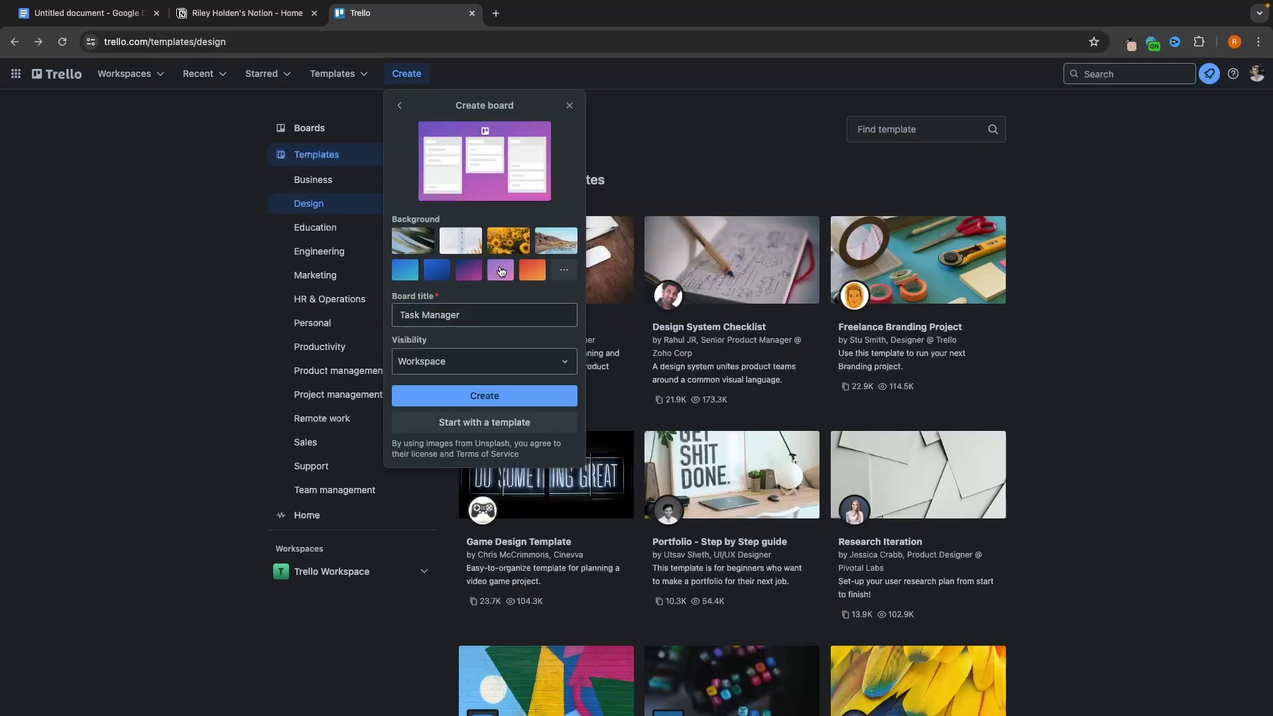
Step: Pick the galaxy nebula photo from the full photo backgrounds and create the board
{"action": "left_click", "coordinate": [575, 270]}
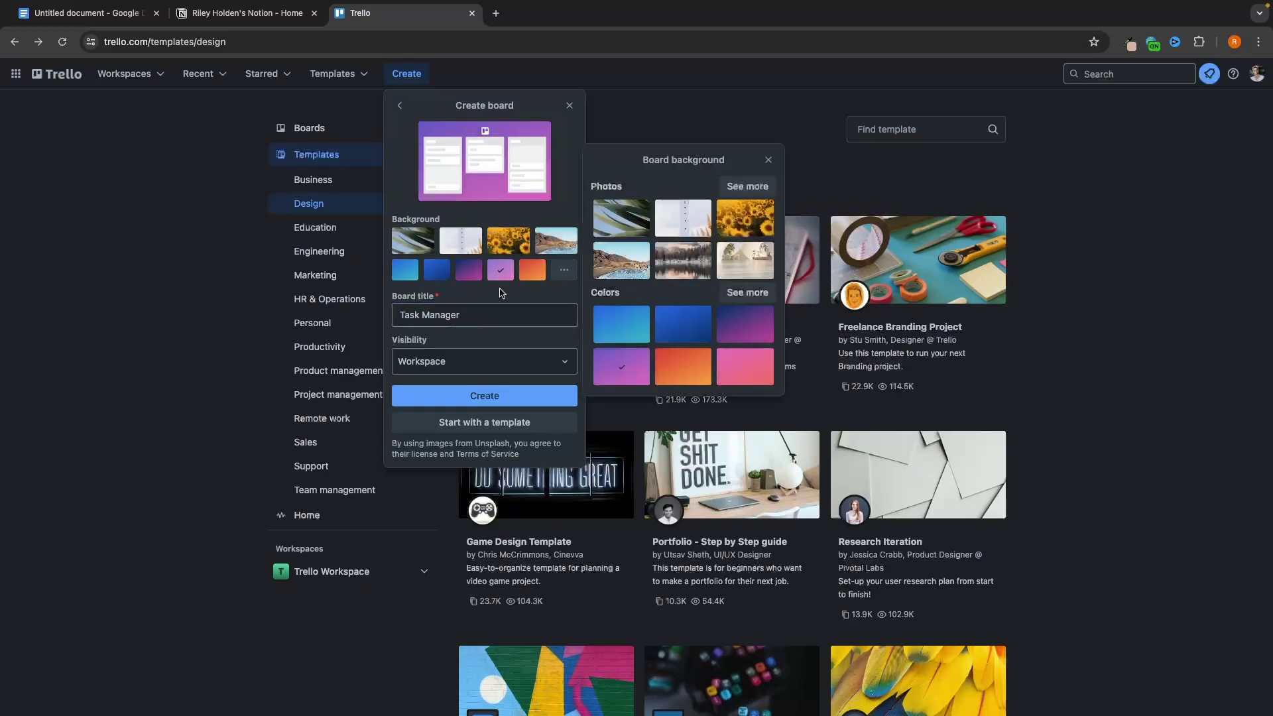
{"action": "left_click", "coordinate": [747, 186]}
{"action": "scroll", "coordinate": [715, 308], "scroll_direction": "down", "scroll_amount": 10}
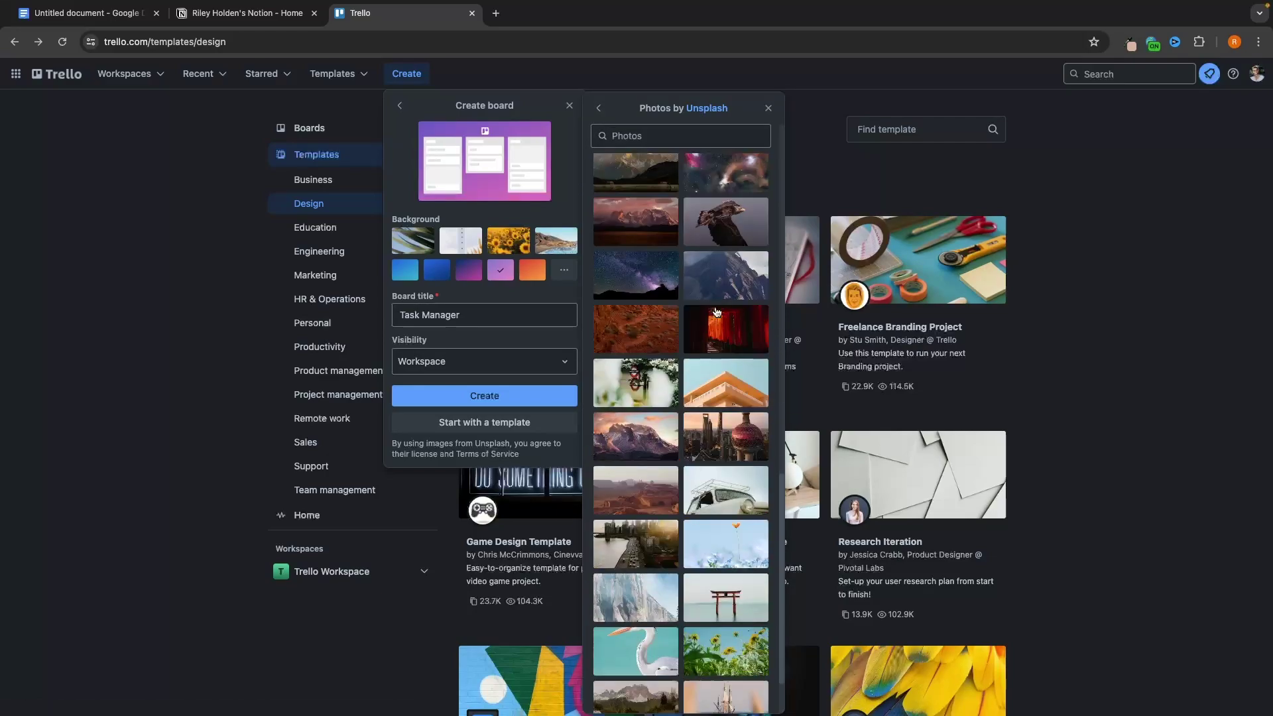
{"action": "left_click", "coordinate": [564, 269]}
{"action": "left_click", "coordinate": [565, 271]}
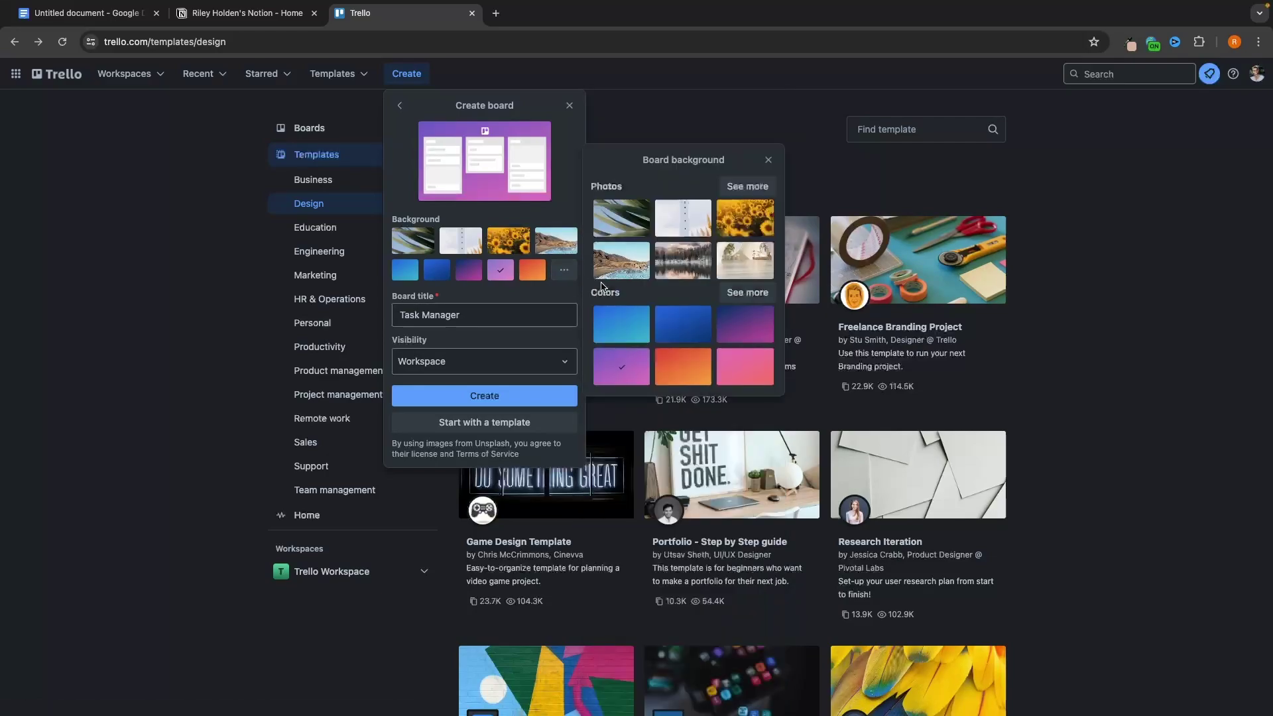
{"action": "left_click", "coordinate": [746, 292]}
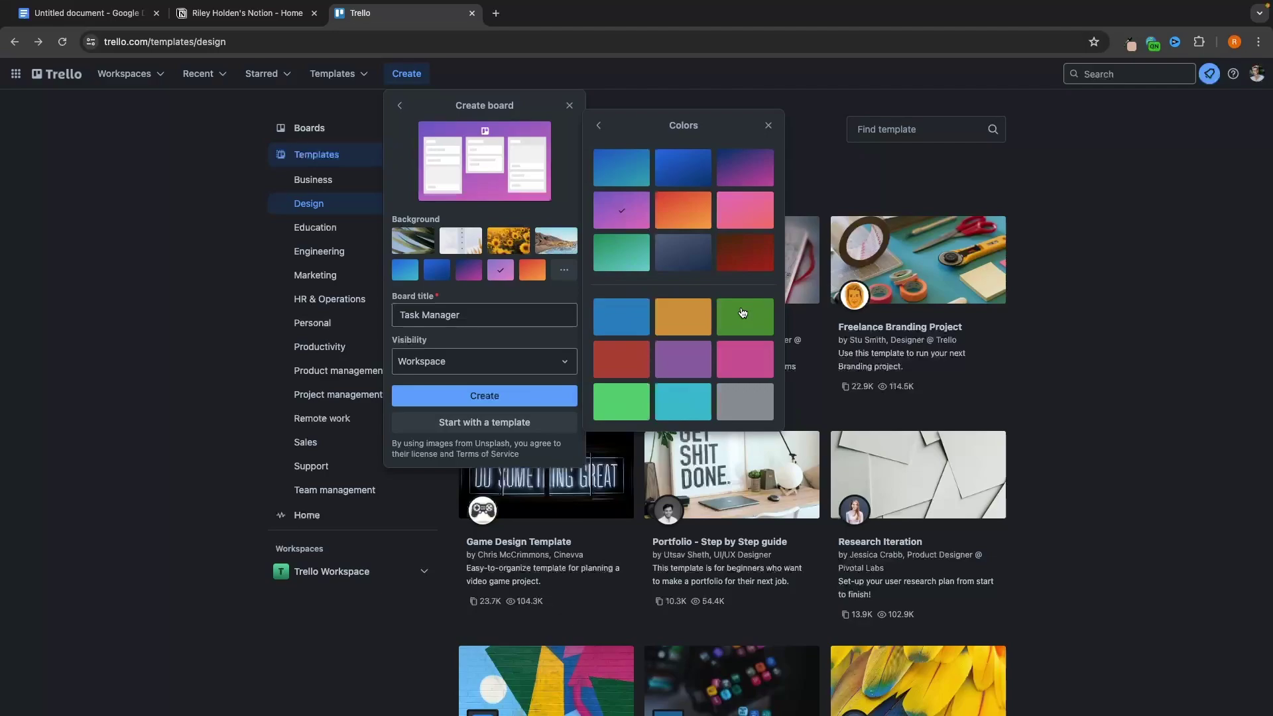
{"action": "left_click", "coordinate": [564, 269]}
{"action": "left_click", "coordinate": [564, 269]}
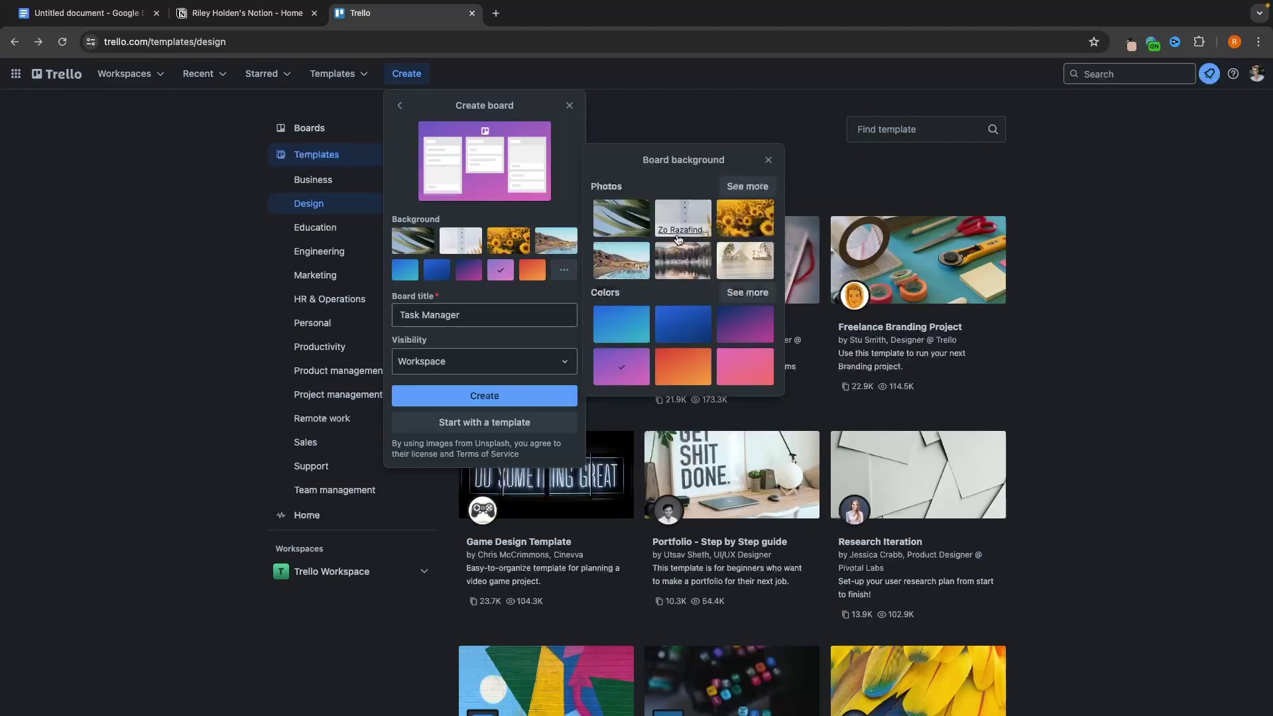
{"action": "left_click", "coordinate": [747, 187]}
{"action": "scroll", "coordinate": [719, 333], "scroll_direction": "down", "scroll_amount": 10}
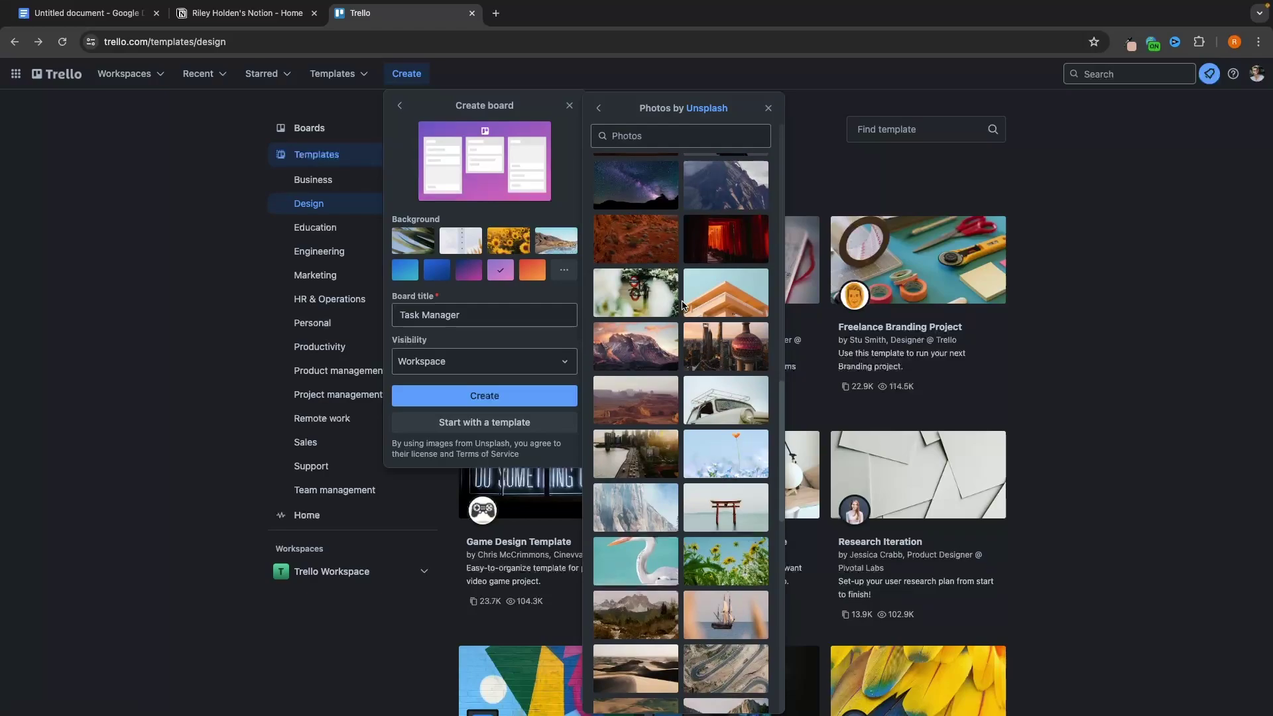
{"action": "scroll", "coordinate": [726, 335], "scroll_direction": "down", "scroll_amount": 6}
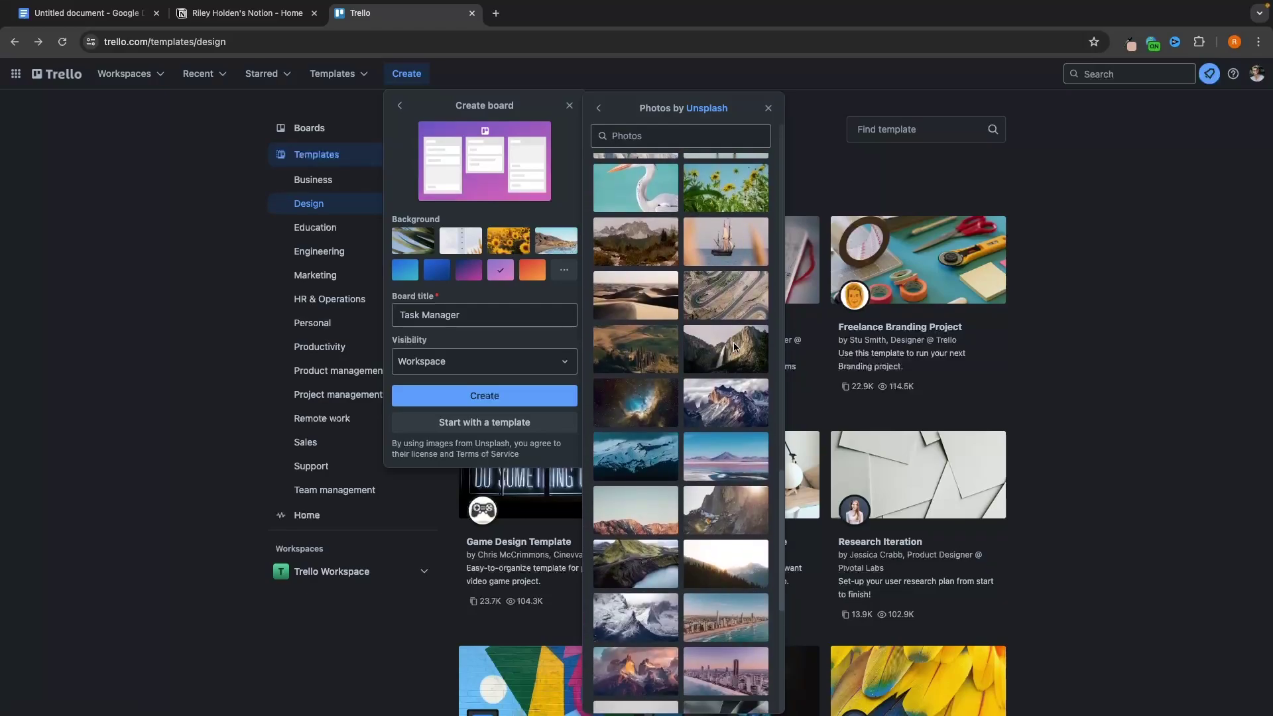
{"action": "left_click", "coordinate": [635, 401]}
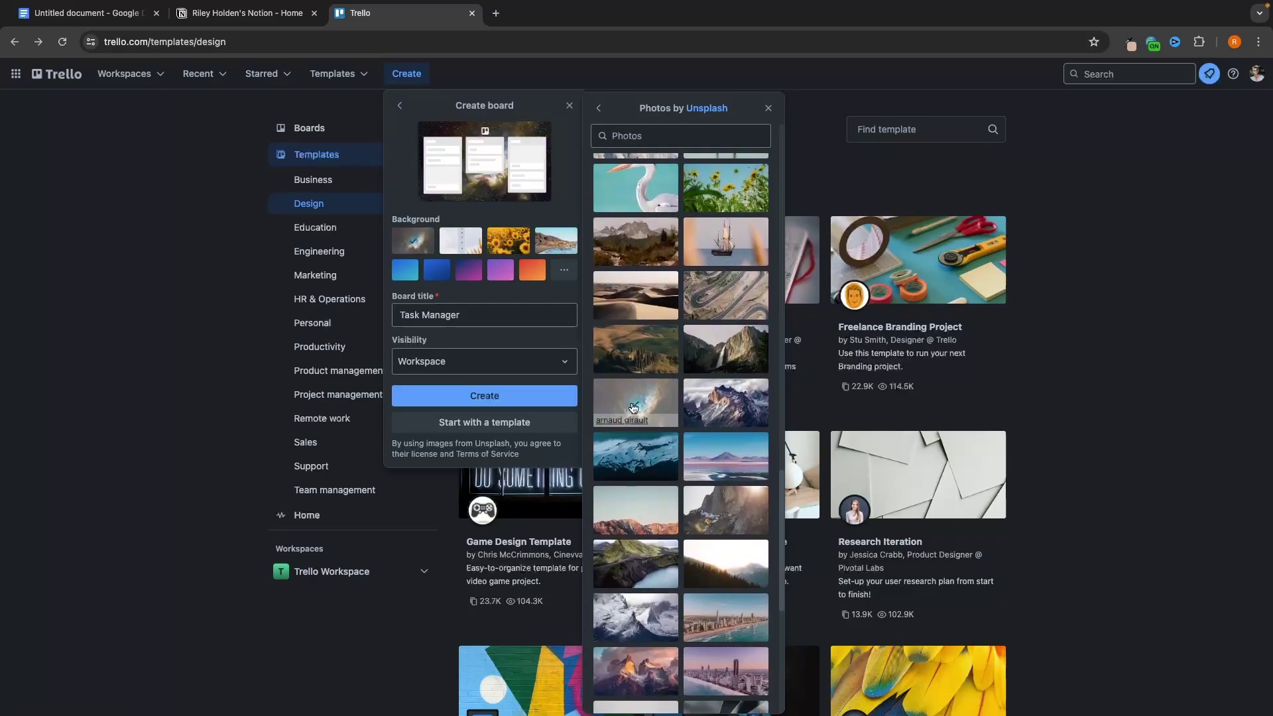
{"action": "left_click", "coordinate": [557, 209]}
{"action": "left_click", "coordinate": [478, 395]}
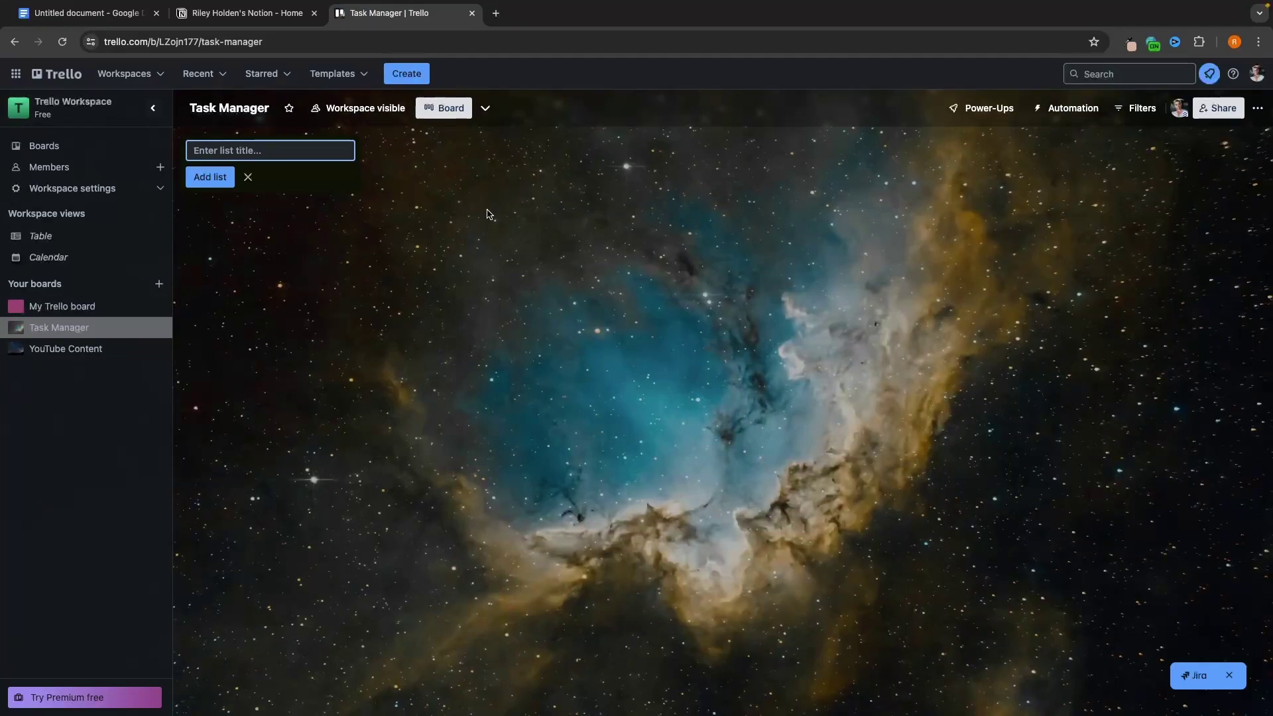
Step: Add lists To do, In Progress, Under Review and Complete, then switch to Notion's home page
{"action": "type", "text": "To do"}
{"action": "key", "text": "Return"}
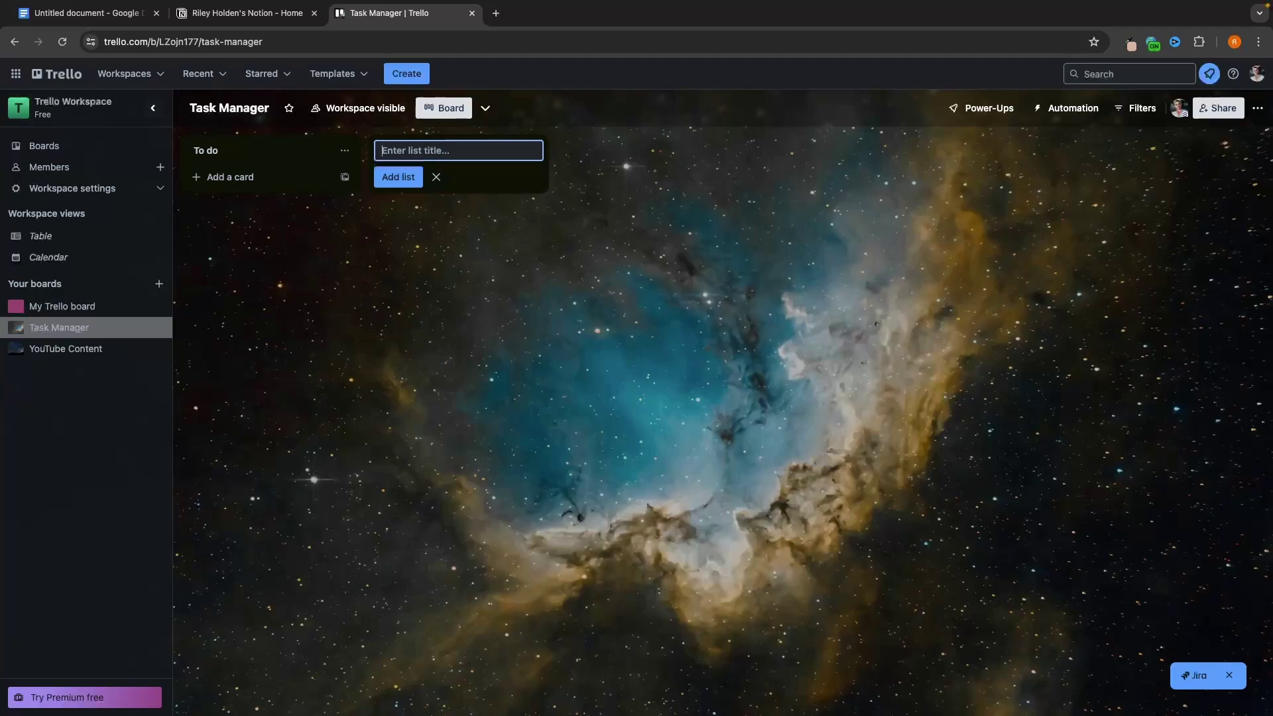
{"action": "type", "text": "In Progress"}
{"action": "key", "text": "Return"}
{"action": "type", "text": "U"}
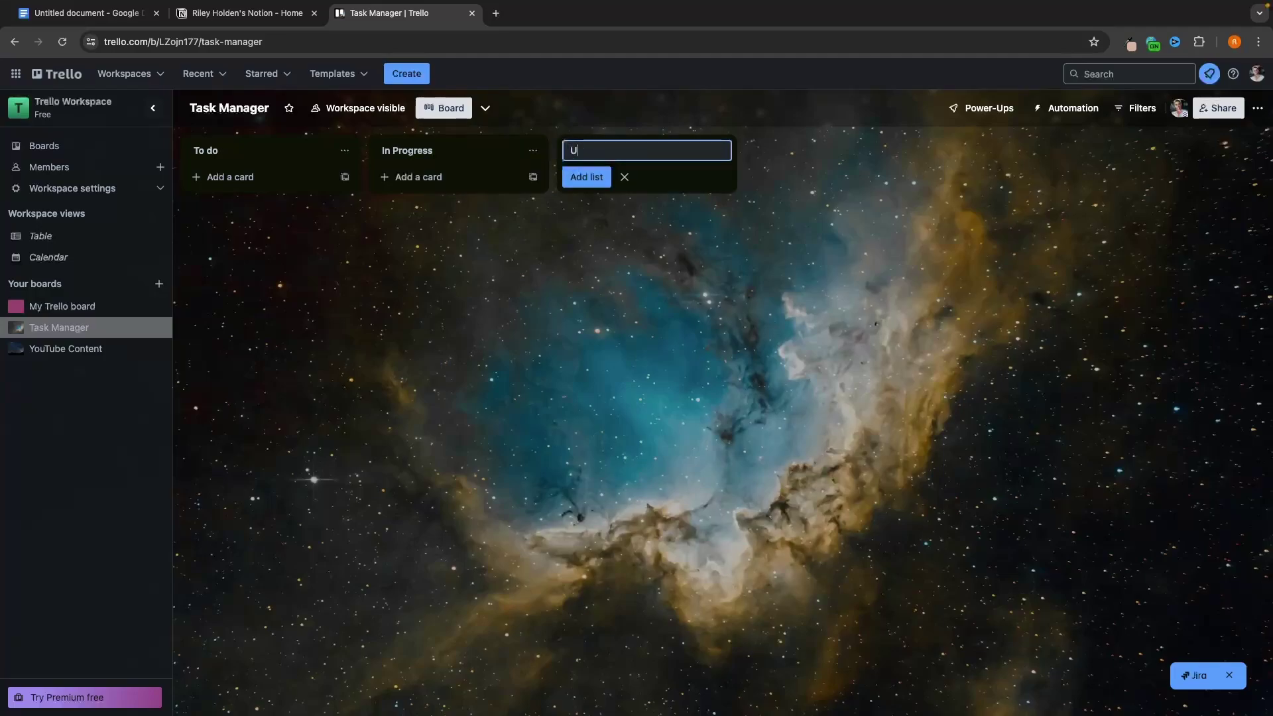
{"action": "type", "text": "nder Review"}
{"action": "key", "text": "Return"}
{"action": "type", "text": "Complete"}
{"action": "key", "text": "Return"}
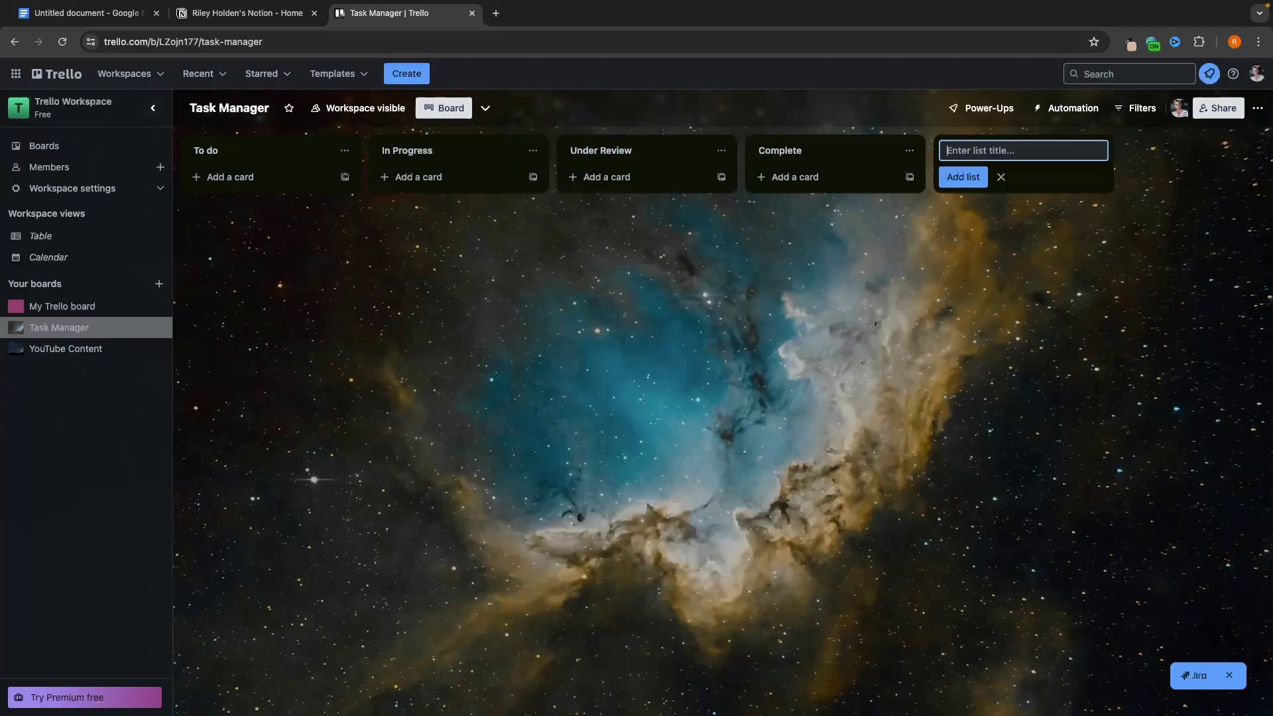
{"action": "key", "text": "Escape"}
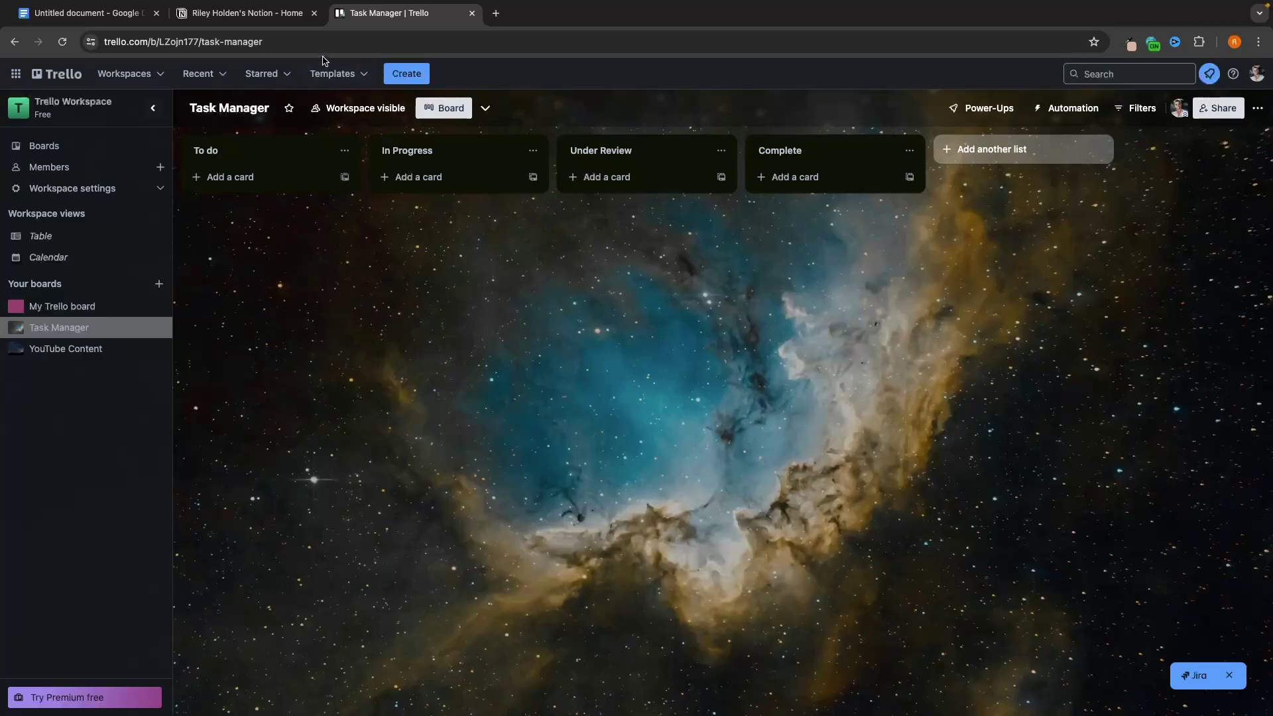
{"action": "left_click", "coordinate": [296, 15]}
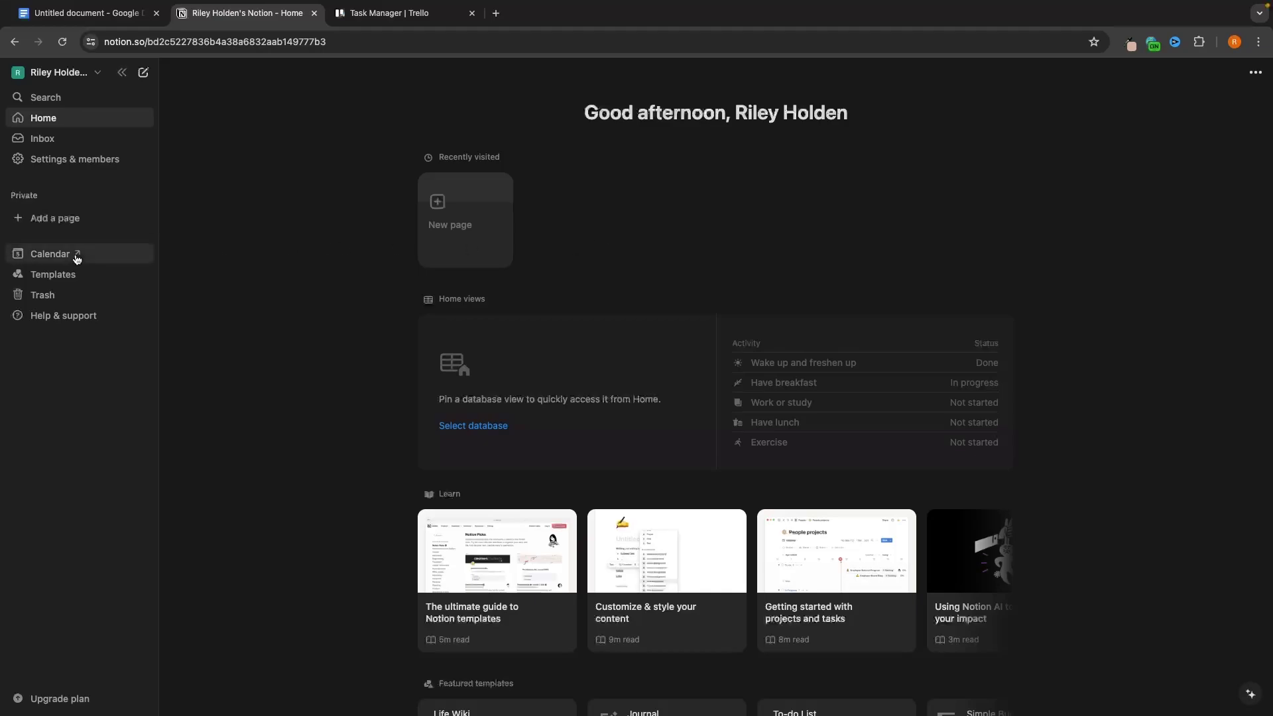
Step: Preview Notion's AI Pitch Generator and Product Roadmap templates, then return to the Trello board
{"action": "left_click", "coordinate": [66, 273]}
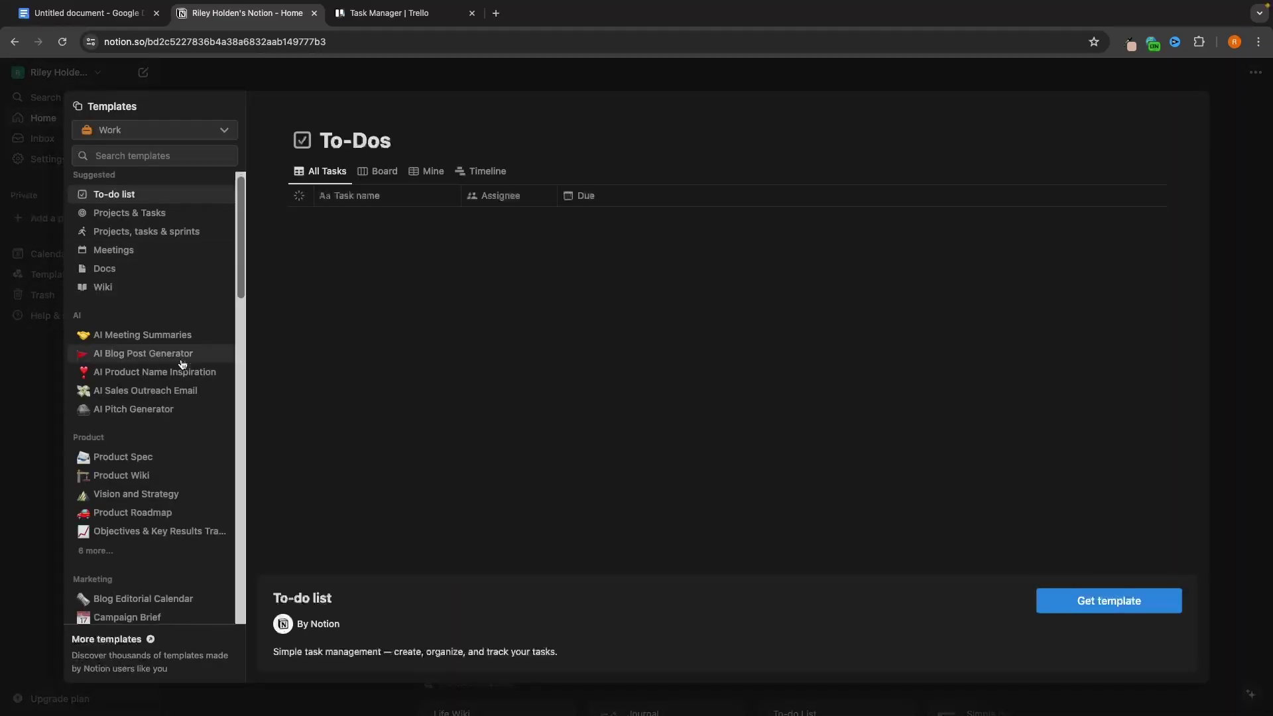
{"action": "scroll", "coordinate": [179, 371], "scroll_direction": "down", "scroll_amount": 2}
{"action": "left_click", "coordinate": [186, 360]}
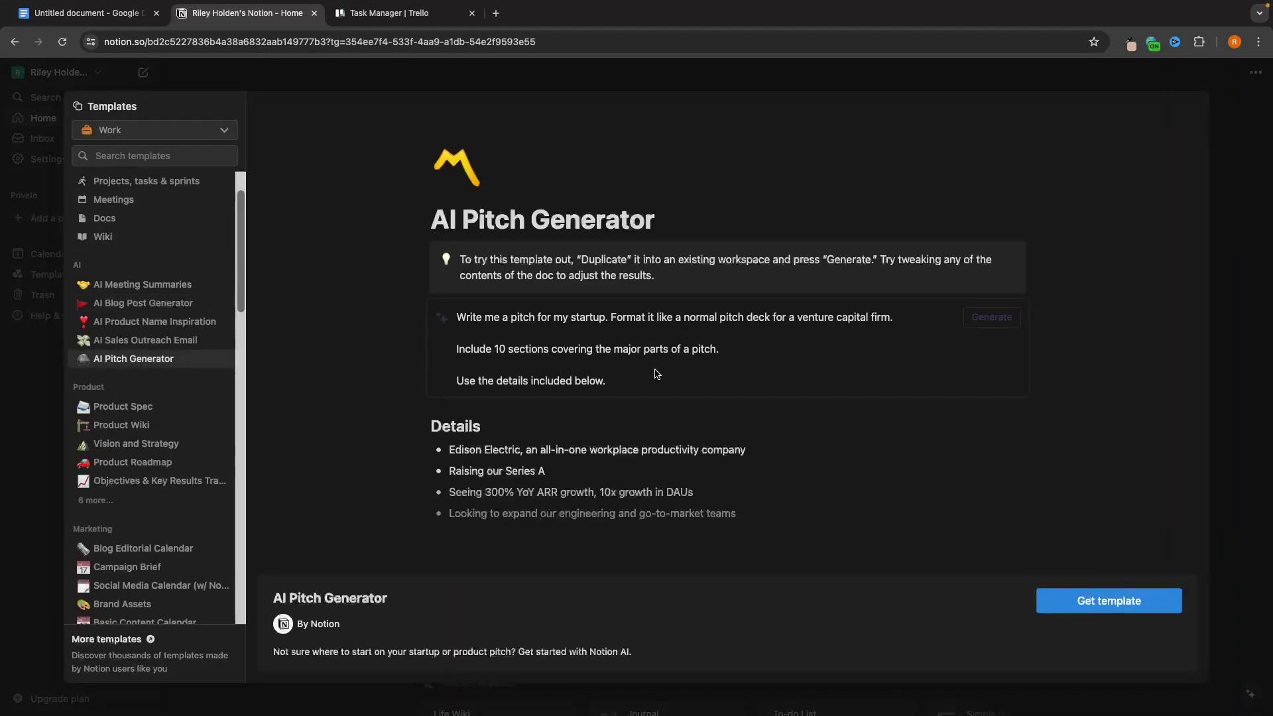
{"action": "scroll", "coordinate": [653, 371], "scroll_direction": "down", "scroll_amount": 3}
{"action": "scroll", "coordinate": [658, 350], "scroll_direction": "up", "scroll_amount": 3}
{"action": "scroll", "coordinate": [659, 349], "scroll_direction": "down", "scroll_amount": 2}
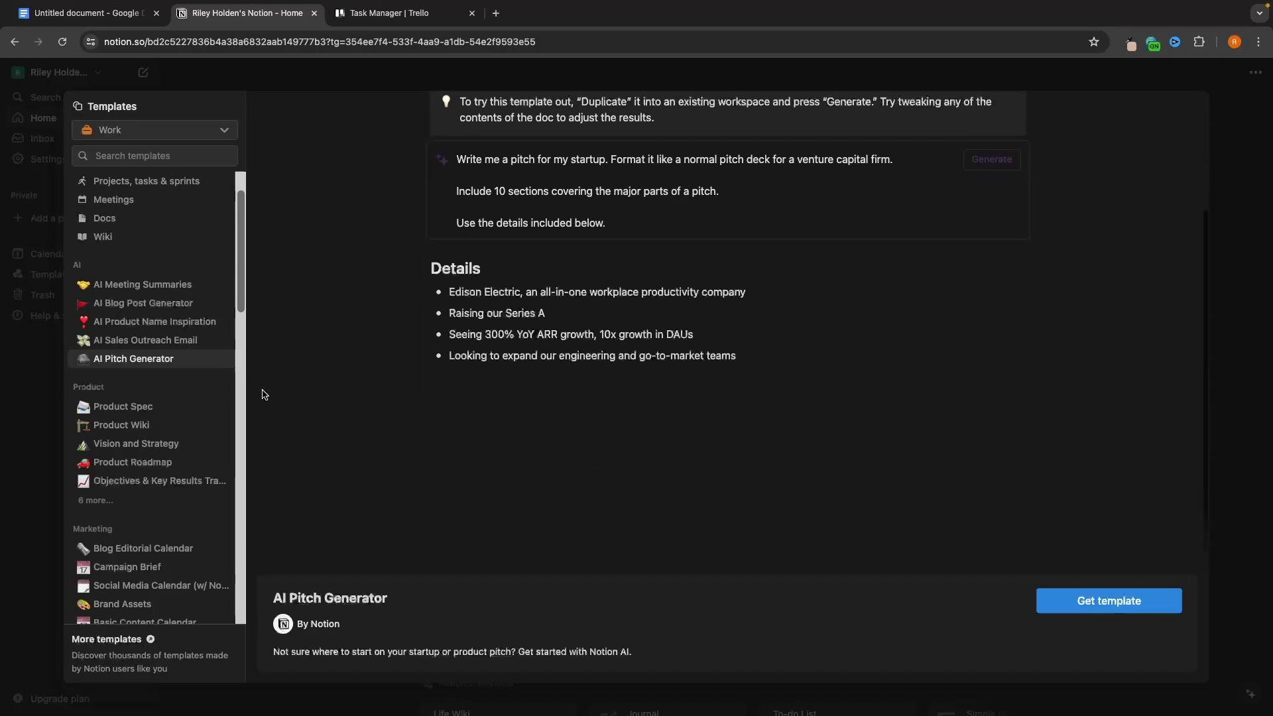
{"action": "scroll", "coordinate": [152, 331], "scroll_direction": "down", "scroll_amount": 3}
{"action": "left_click", "coordinate": [133, 374]}
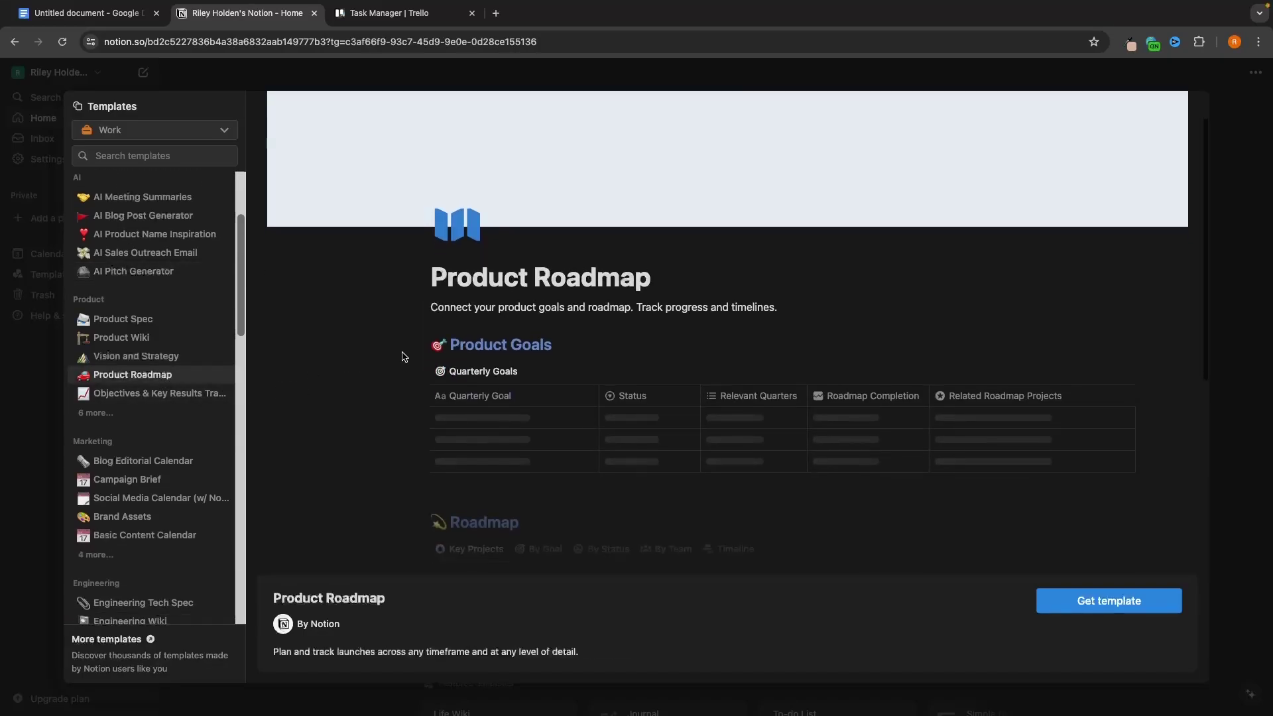
{"action": "scroll", "coordinate": [671, 341], "scroll_direction": "down", "scroll_amount": 4}
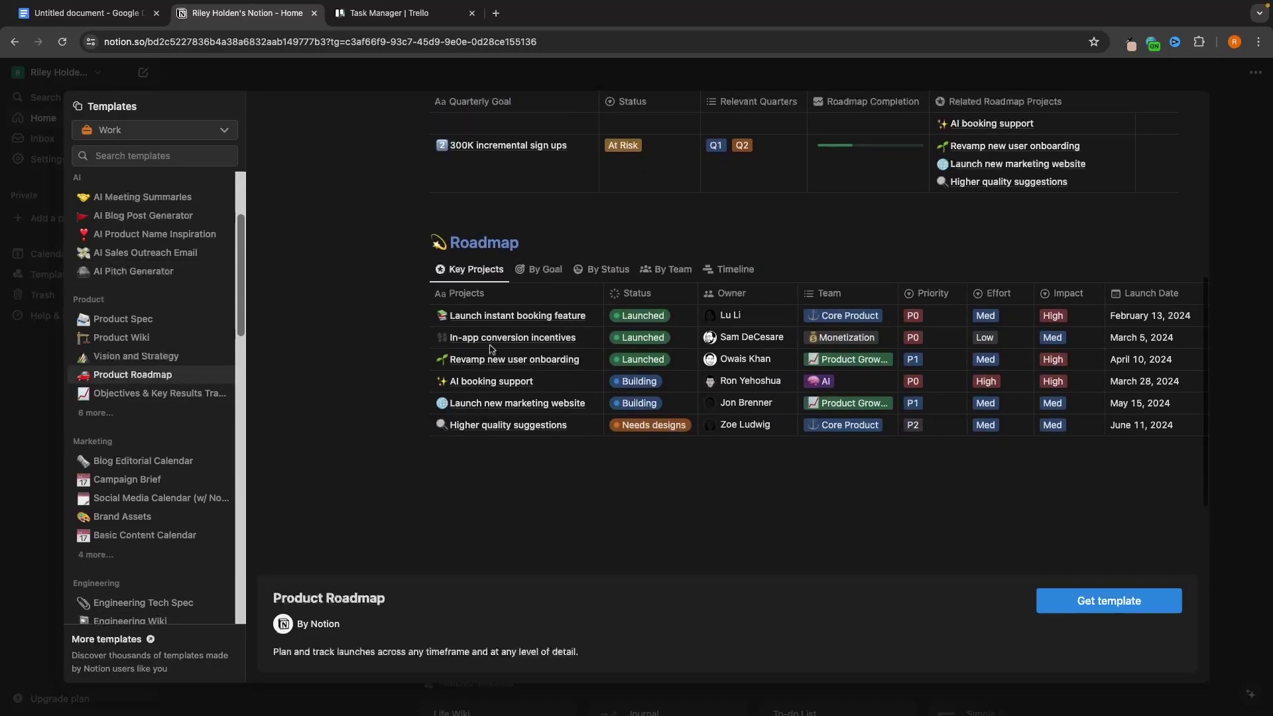
{"action": "scroll", "coordinate": [592, 370], "scroll_direction": "up", "scroll_amount": 1}
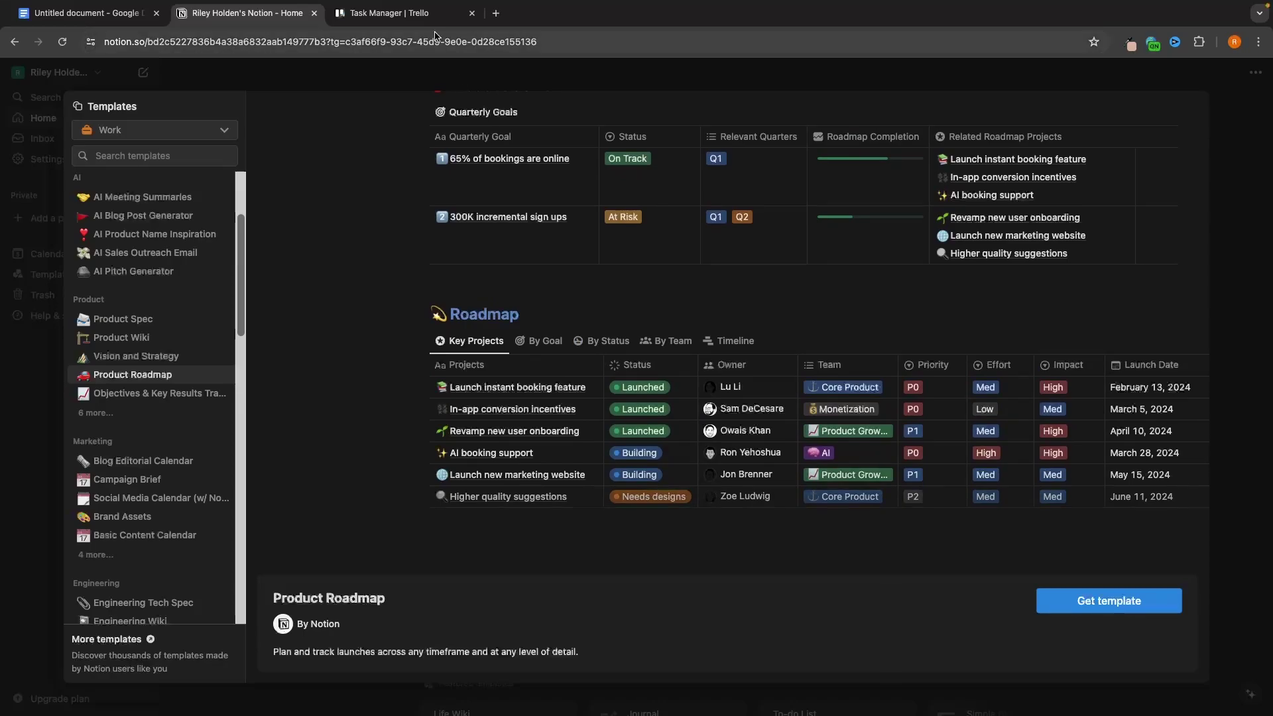
{"action": "key", "text": "ctrl+Tab"}
Step: Browse Trello's Personal templates and preview the Writing A Book template
{"action": "left_click", "coordinate": [325, 74]}
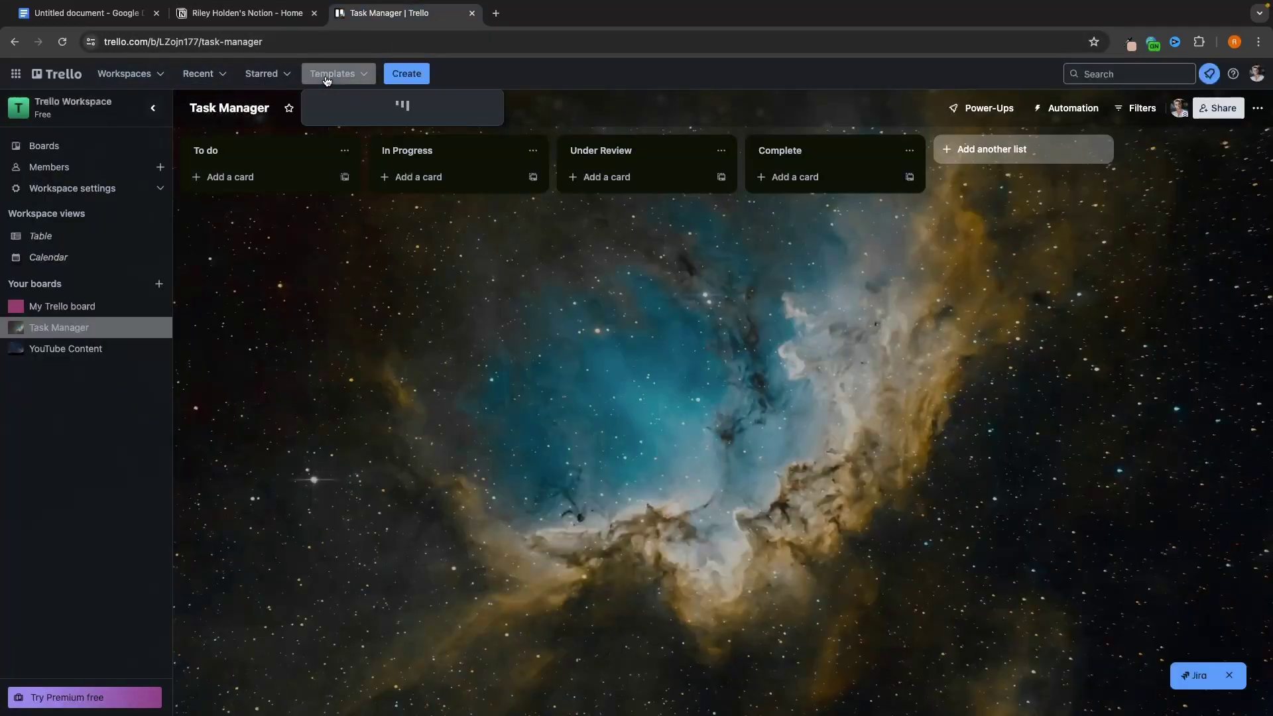
{"action": "left_click", "coordinate": [362, 484]}
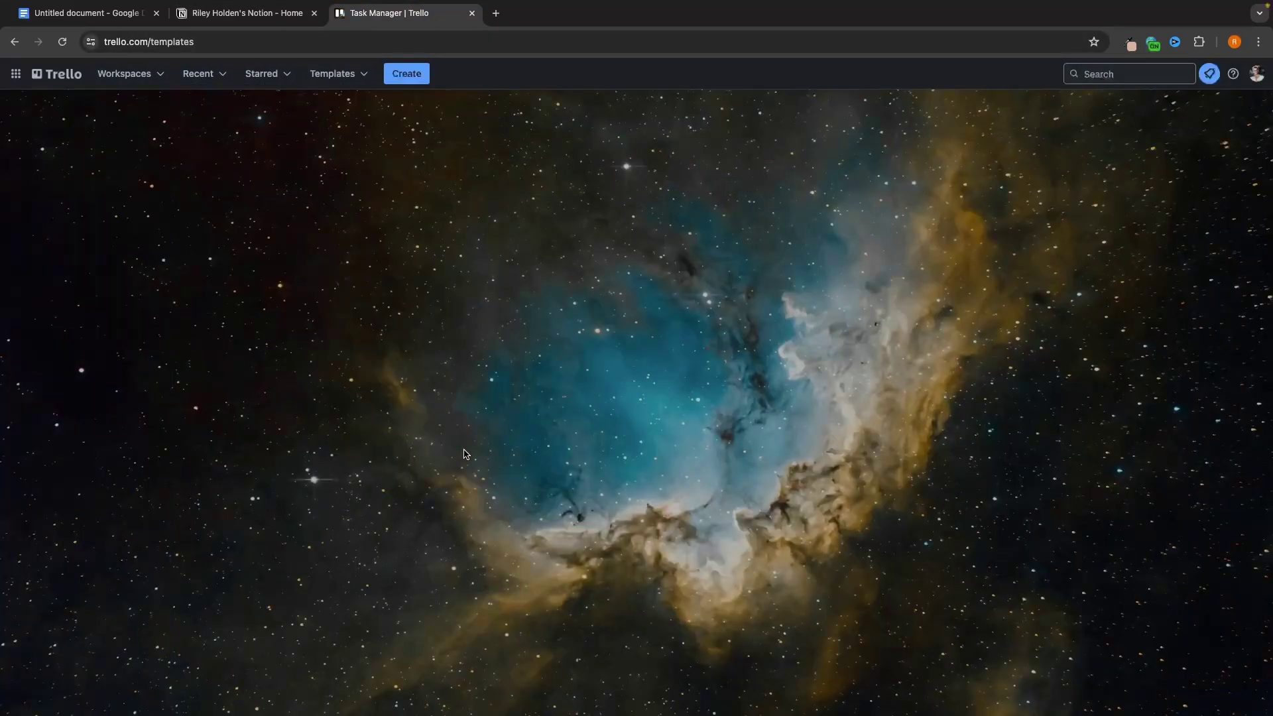
{"action": "left_click", "coordinate": [363, 328]}
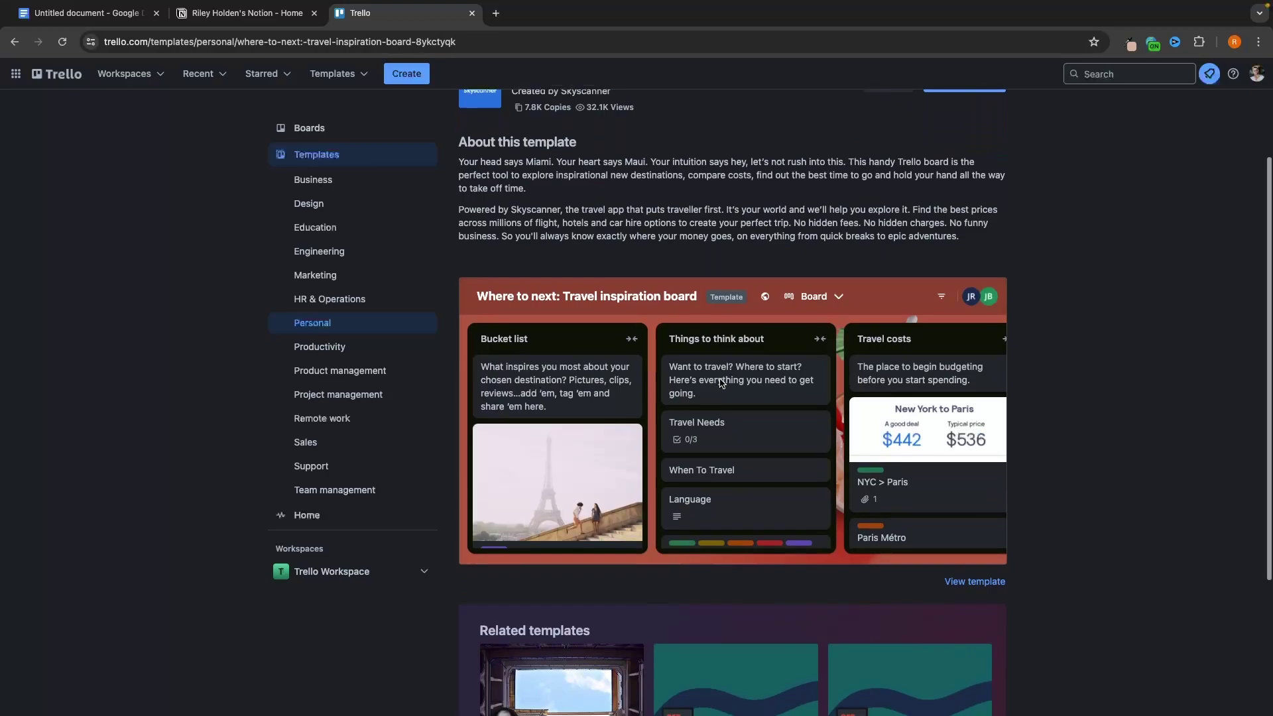
{"action": "scroll", "coordinate": [721, 383], "scroll_direction": "down", "scroll_amount": 1}
{"action": "scroll", "coordinate": [721, 383], "scroll_direction": "right", "scroll_amount": 5}
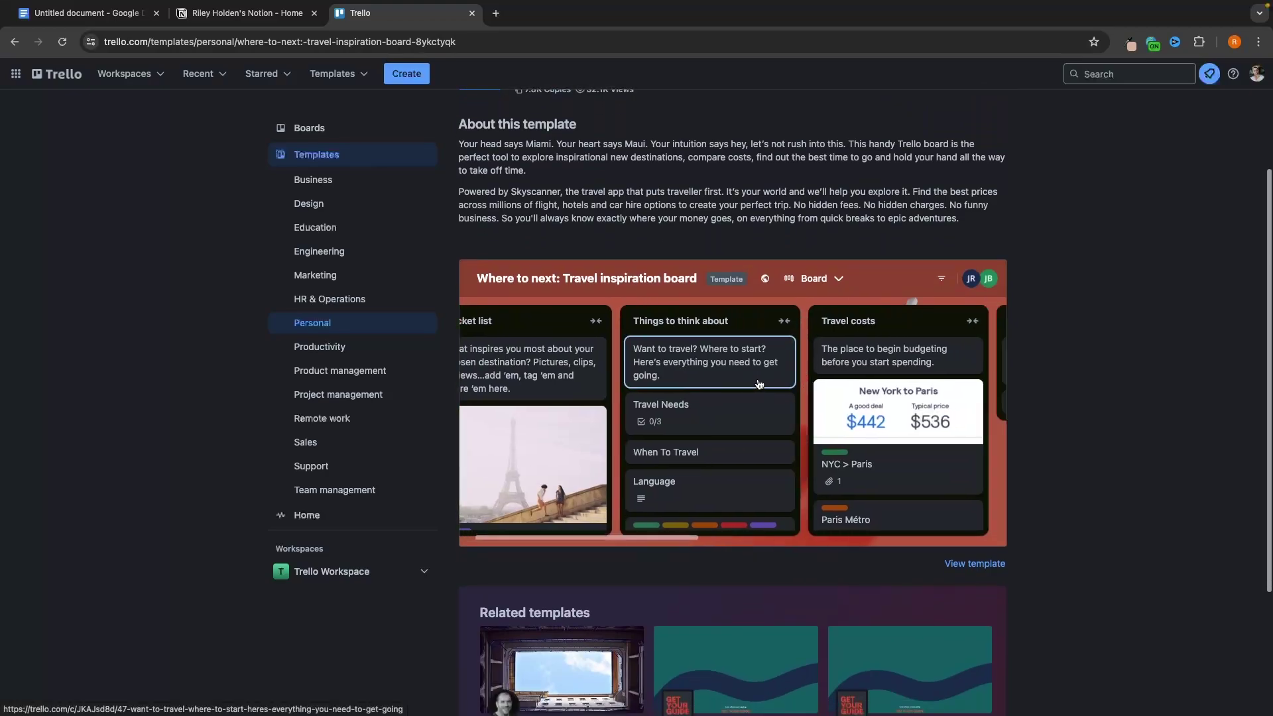
{"action": "scroll", "coordinate": [659, 415], "scroll_direction": "left", "scroll_amount": 3}
{"action": "scroll", "coordinate": [660, 414], "scroll_direction": "right", "scroll_amount": 5}
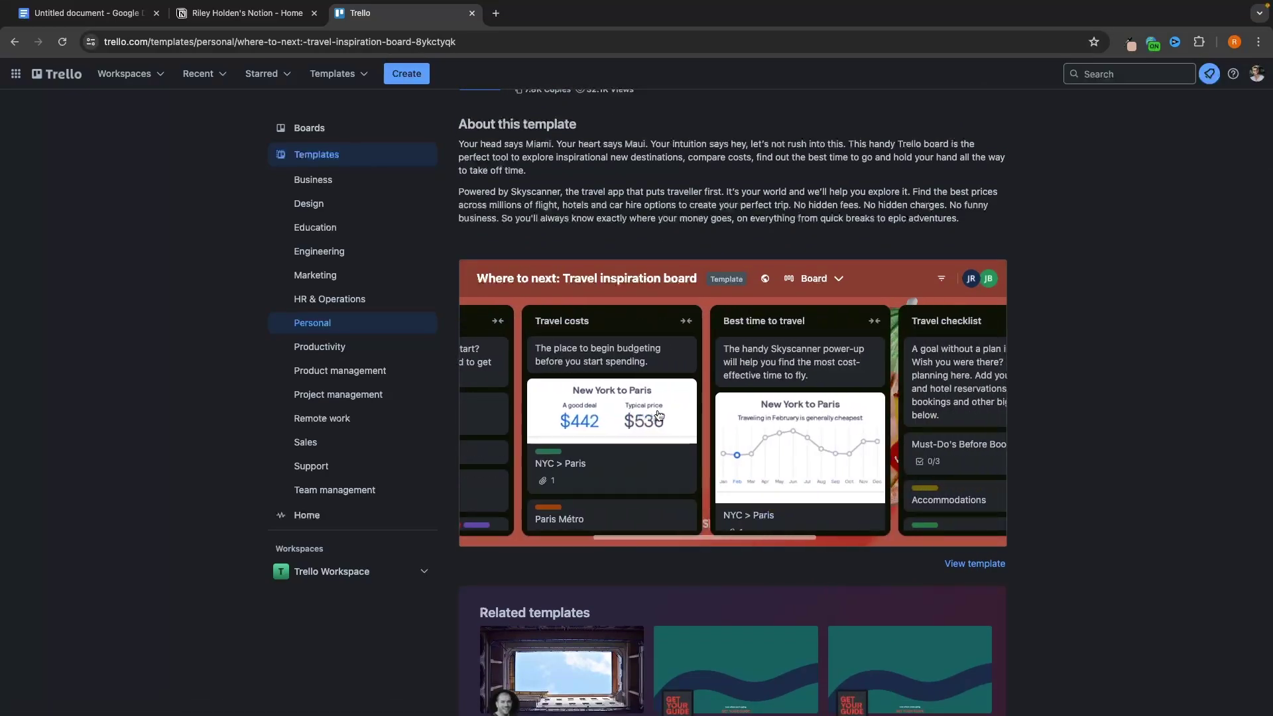
{"action": "key", "text": "alt+Left"}
{"action": "left_click", "coordinate": [734, 471]}
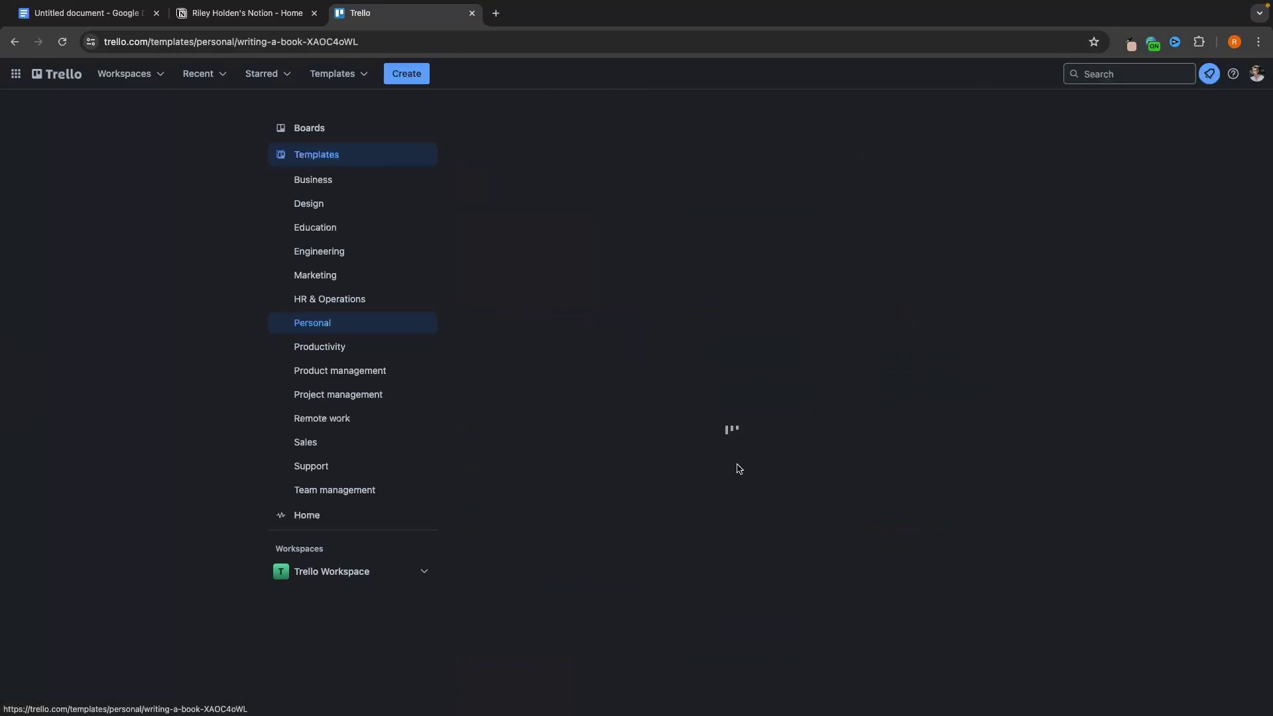
{"action": "scroll", "coordinate": [734, 464], "scroll_direction": "down", "scroll_amount": 5}
{"action": "scroll", "coordinate": [681, 379], "scroll_direction": "right", "scroll_amount": 3}
{"action": "scroll", "coordinate": [682, 379], "scroll_direction": "left", "scroll_amount": 3}
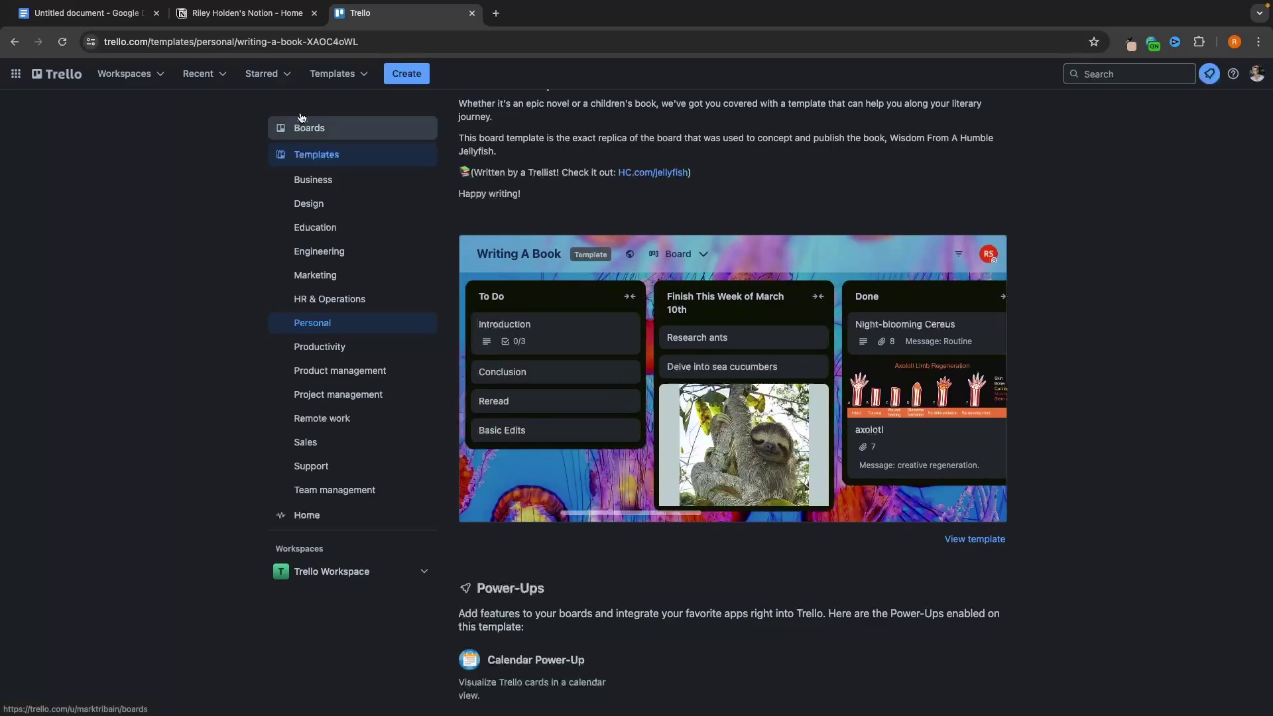
Step: Preview the Blog Editorial Calendar template in Notion's template gallery
{"action": "key", "text": "ctrl+shift+Tab"}
{"action": "scroll", "coordinate": [278, 299], "scroll_direction": "up", "scroll_amount": 2}
{"action": "left_click", "coordinate": [169, 460]}
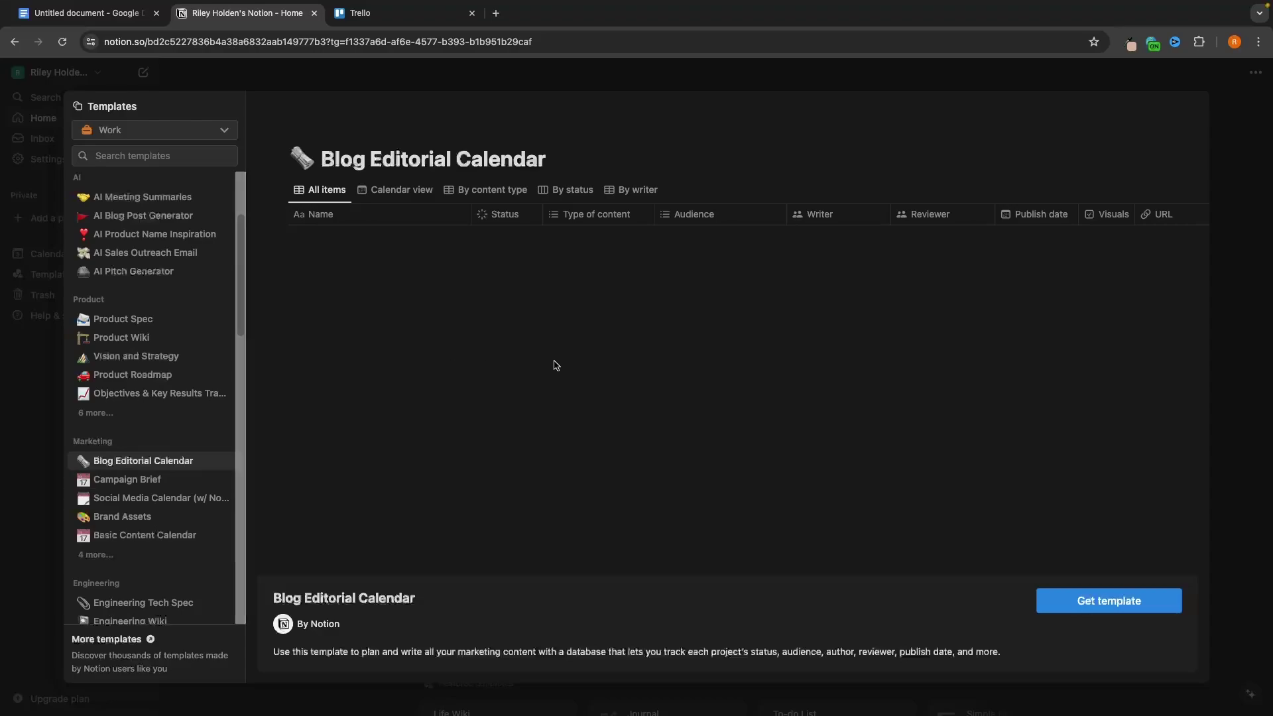
Step: Go to the Trello Workspace boards page via the Workspaces menu
{"action": "left_click", "coordinate": [370, 14]}
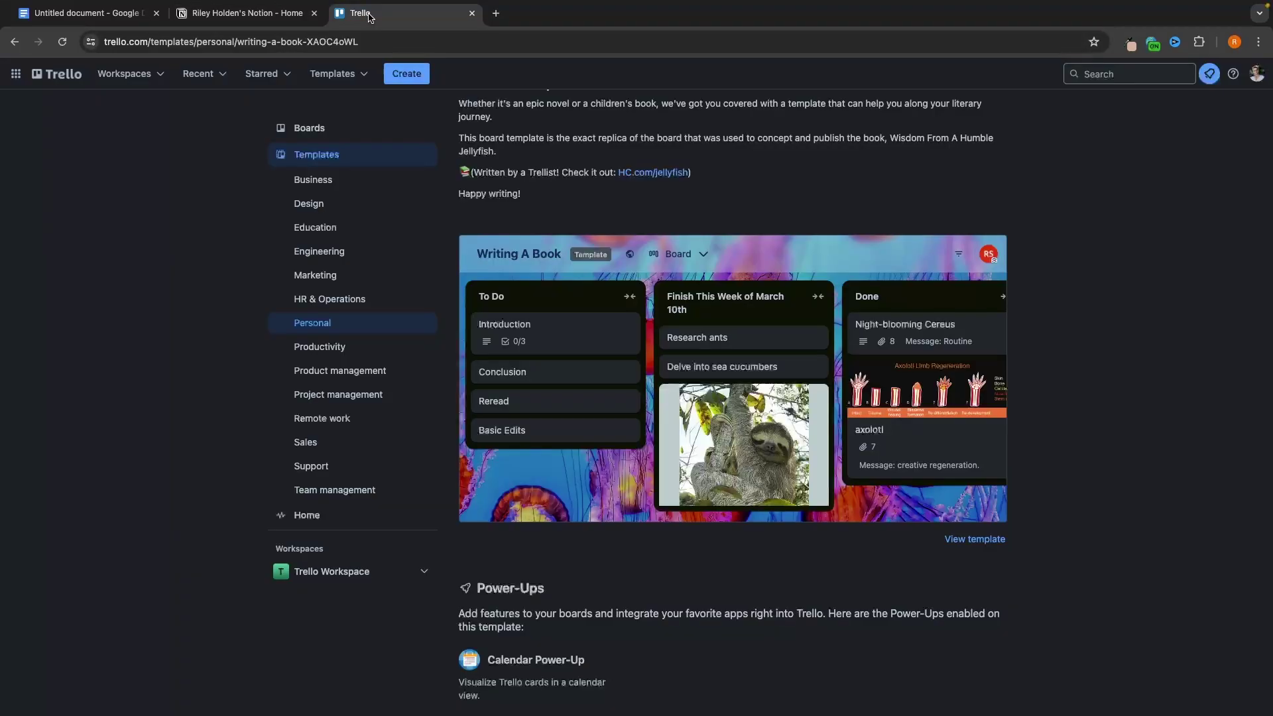
{"action": "left_click", "coordinate": [363, 75]}
{"action": "left_click", "coordinate": [362, 75]}
{"action": "left_click", "coordinate": [129, 74]}
{"action": "left_click", "coordinate": [139, 132]}
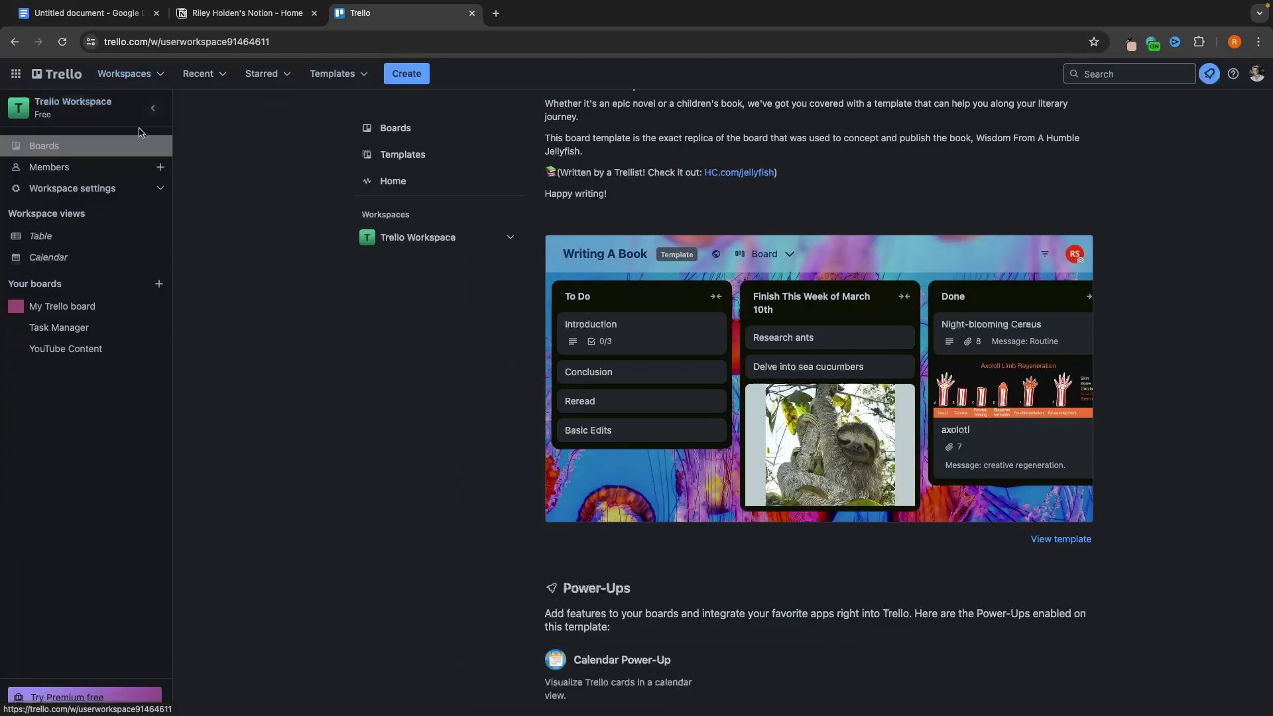
Step: Open the Task Manager board, then create a Notion Tasks page from the To-do list template, viewed as Board
{"action": "left_click", "coordinate": [566, 540]}
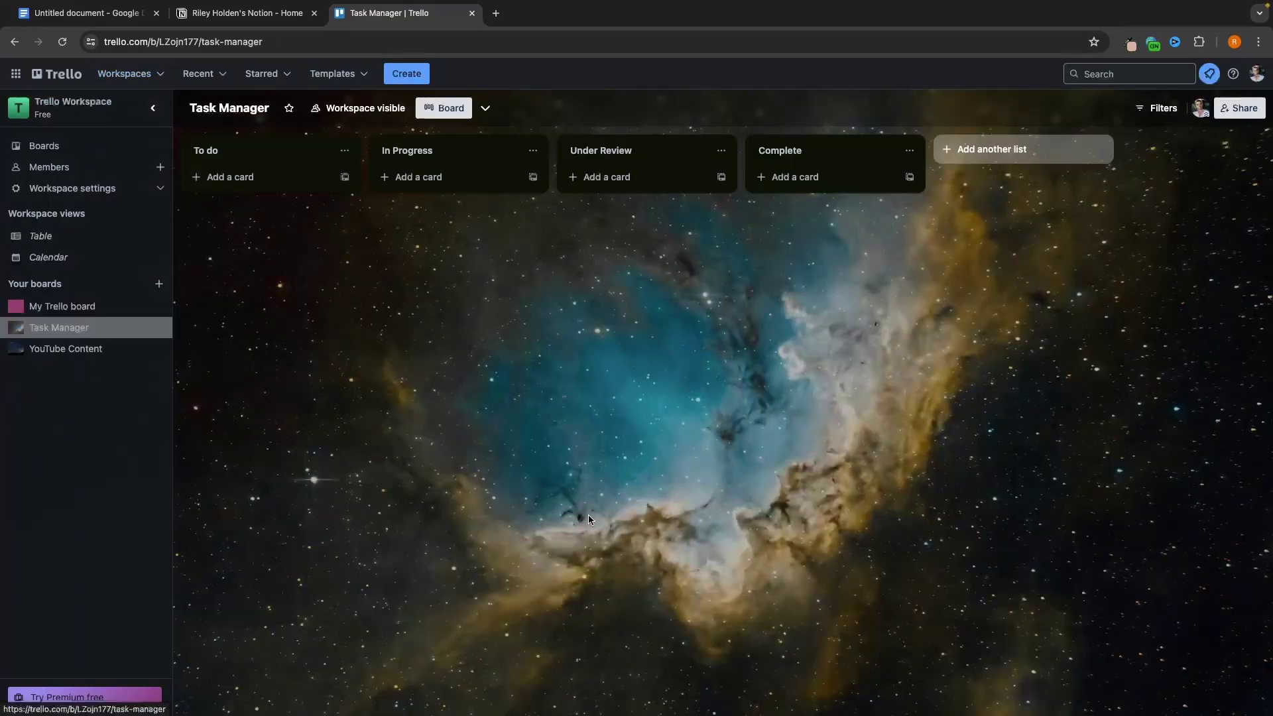
{"action": "left_click", "coordinate": [245, 13]}
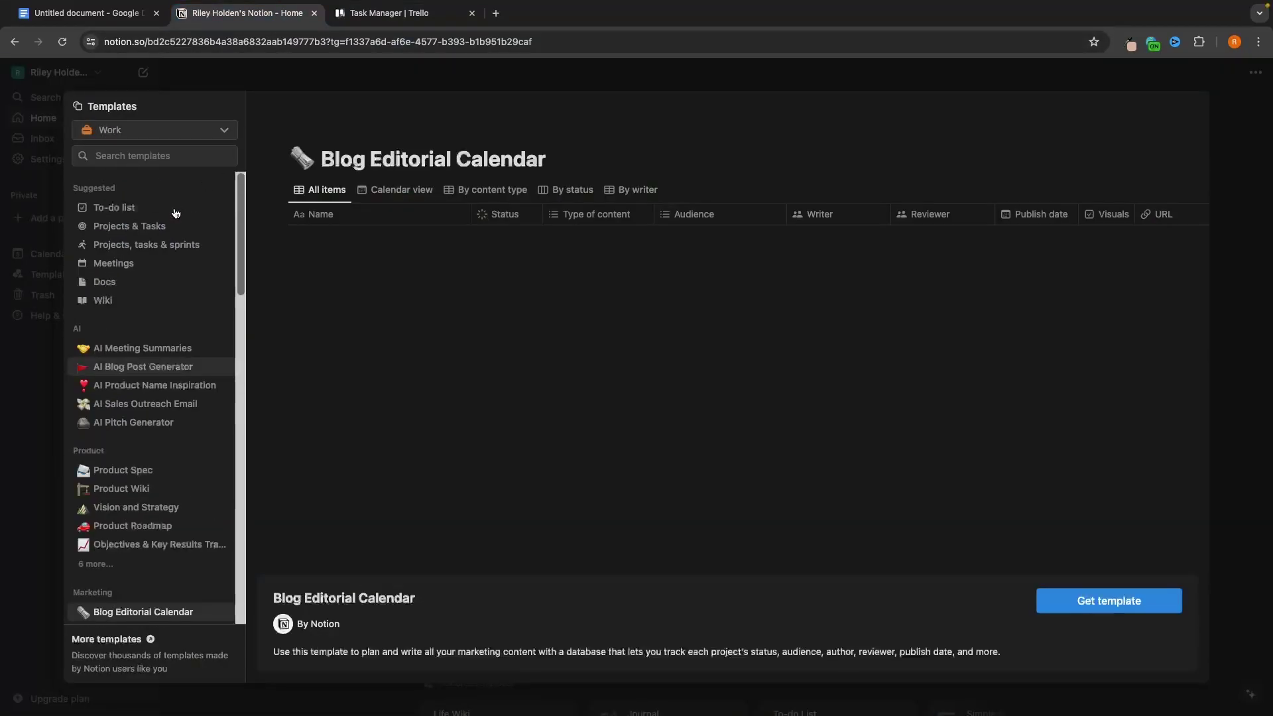
{"action": "left_click", "coordinate": [126, 208]}
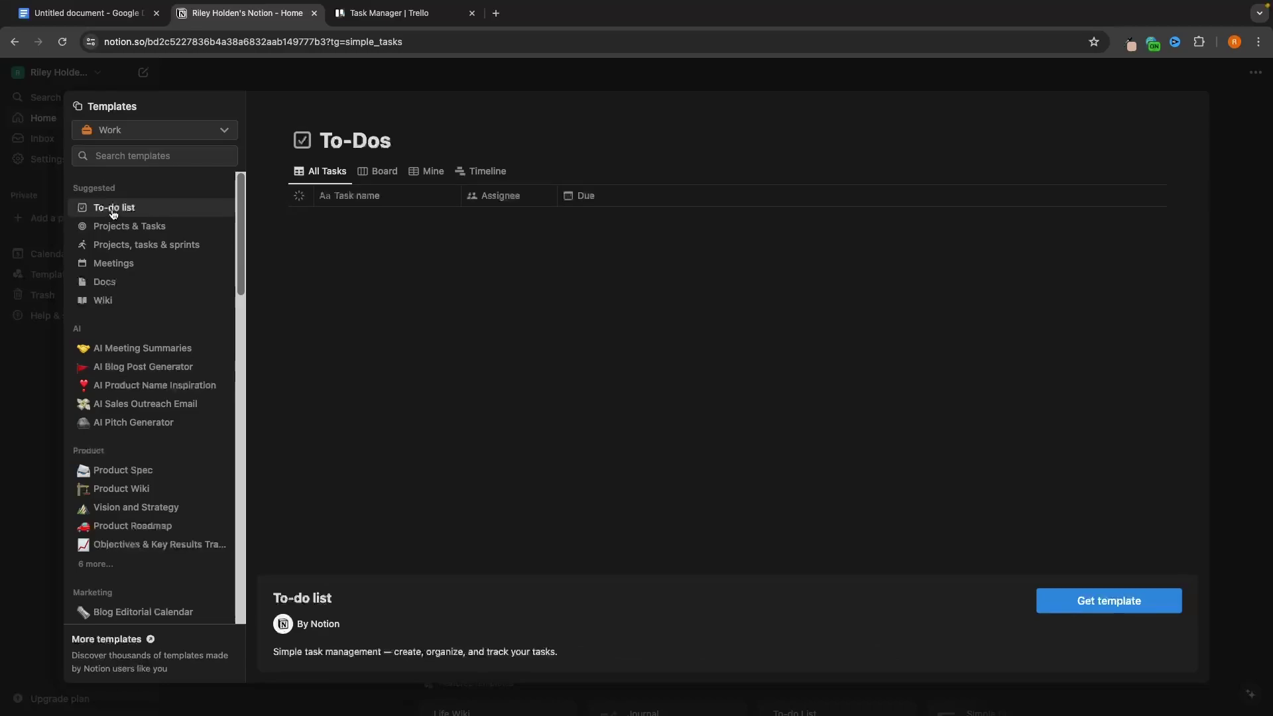
{"action": "left_click", "coordinate": [1108, 601]}
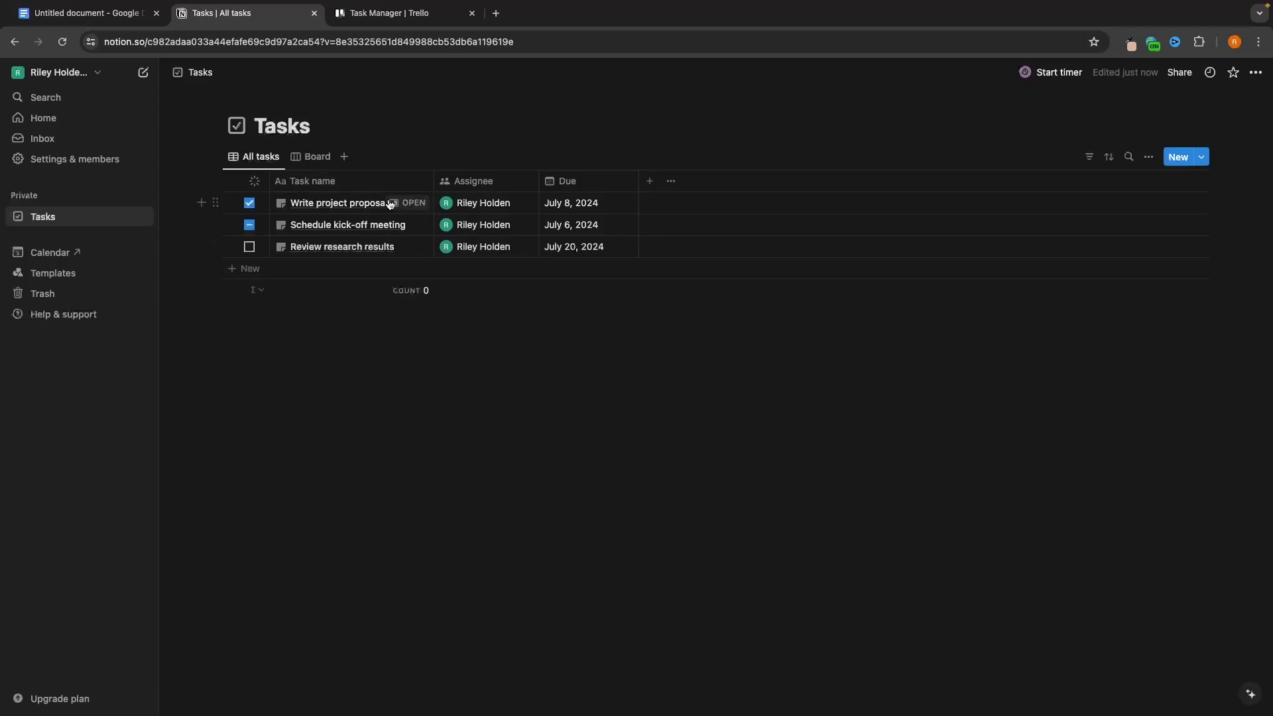
{"action": "left_click", "coordinate": [310, 161]}
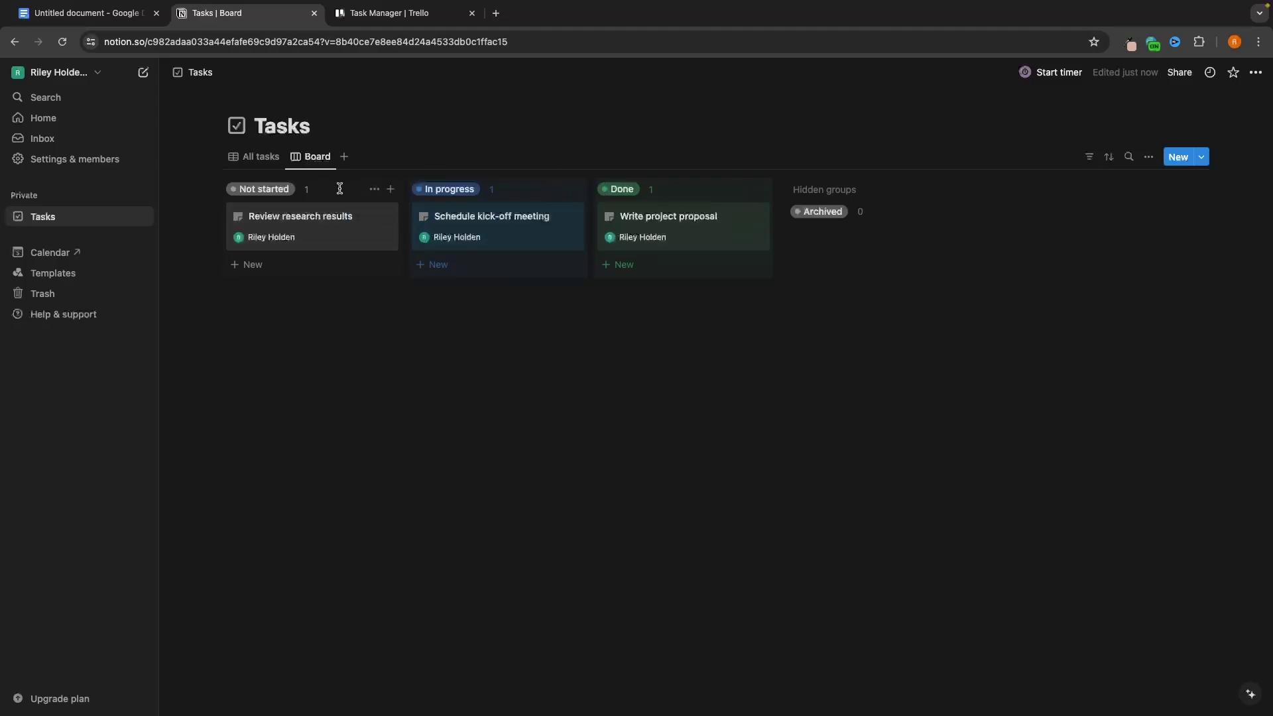
Step: Check Trello's To do list title, then show Notion's tasks in the All tasks table
{"action": "left_click", "coordinate": [398, 14]}
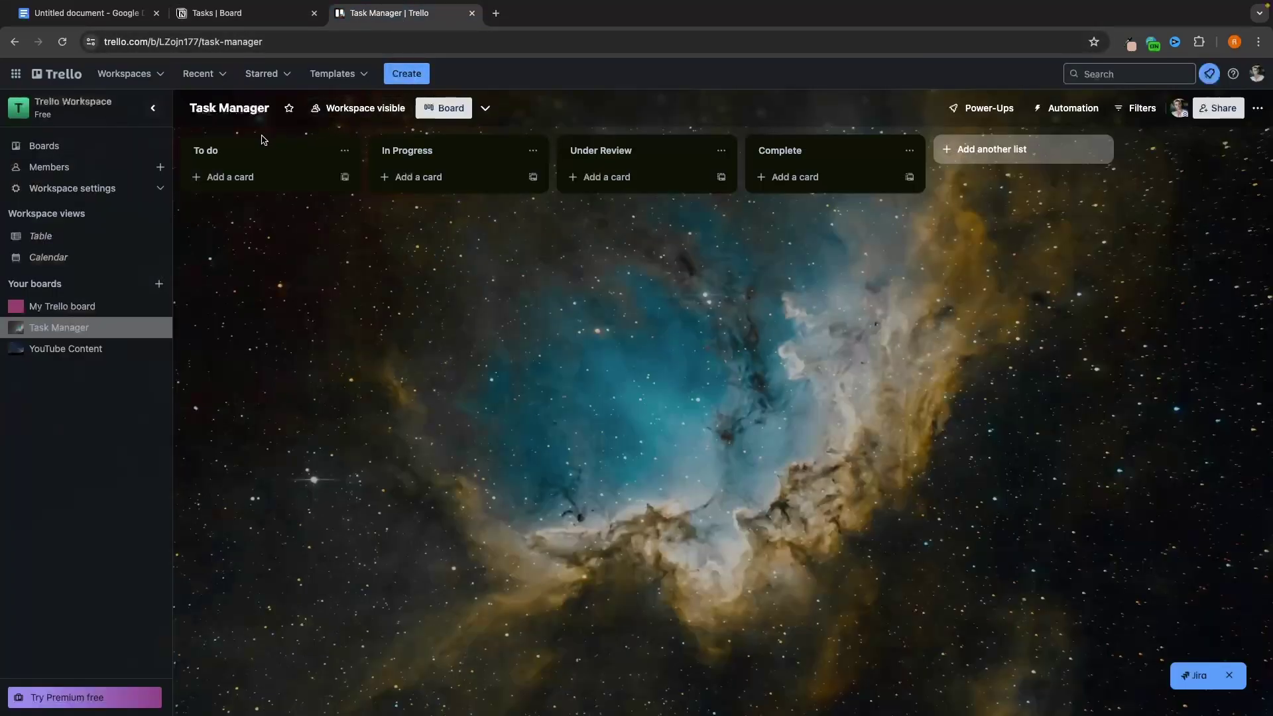
{"action": "left_click", "coordinate": [224, 151]}
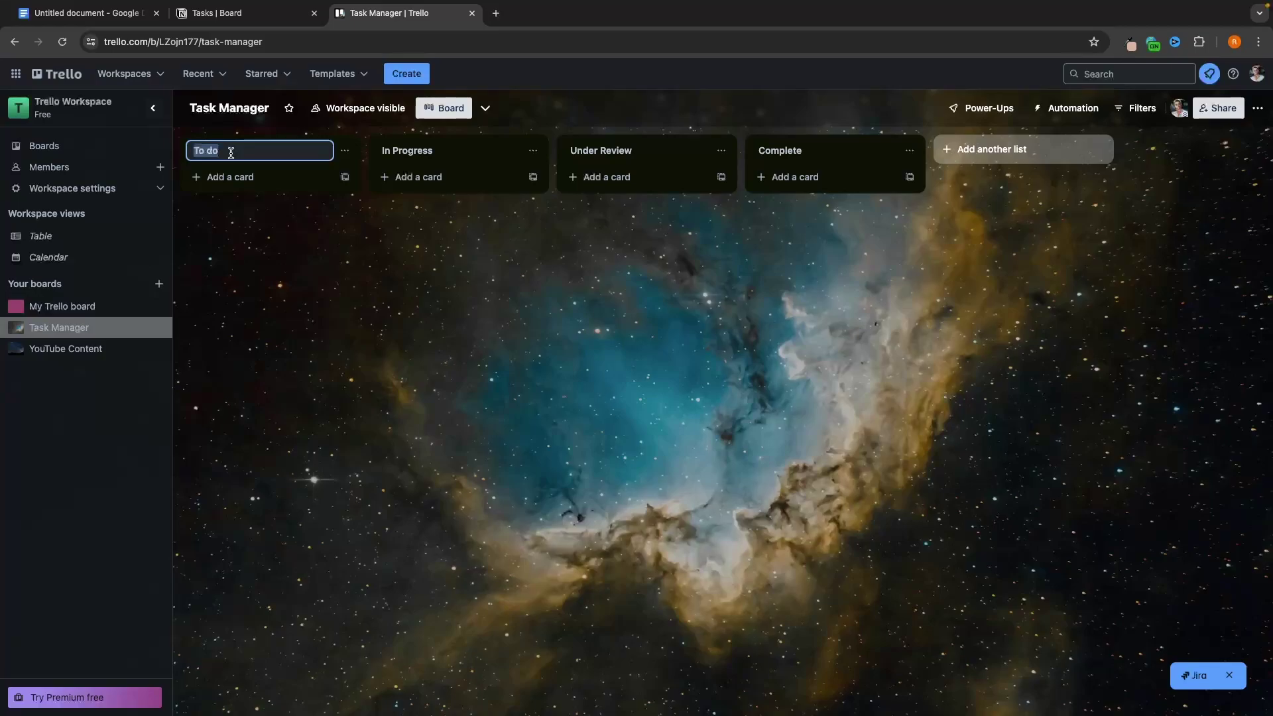
{"action": "left_click", "coordinate": [354, 223]}
{"action": "left_click", "coordinate": [259, 15]}
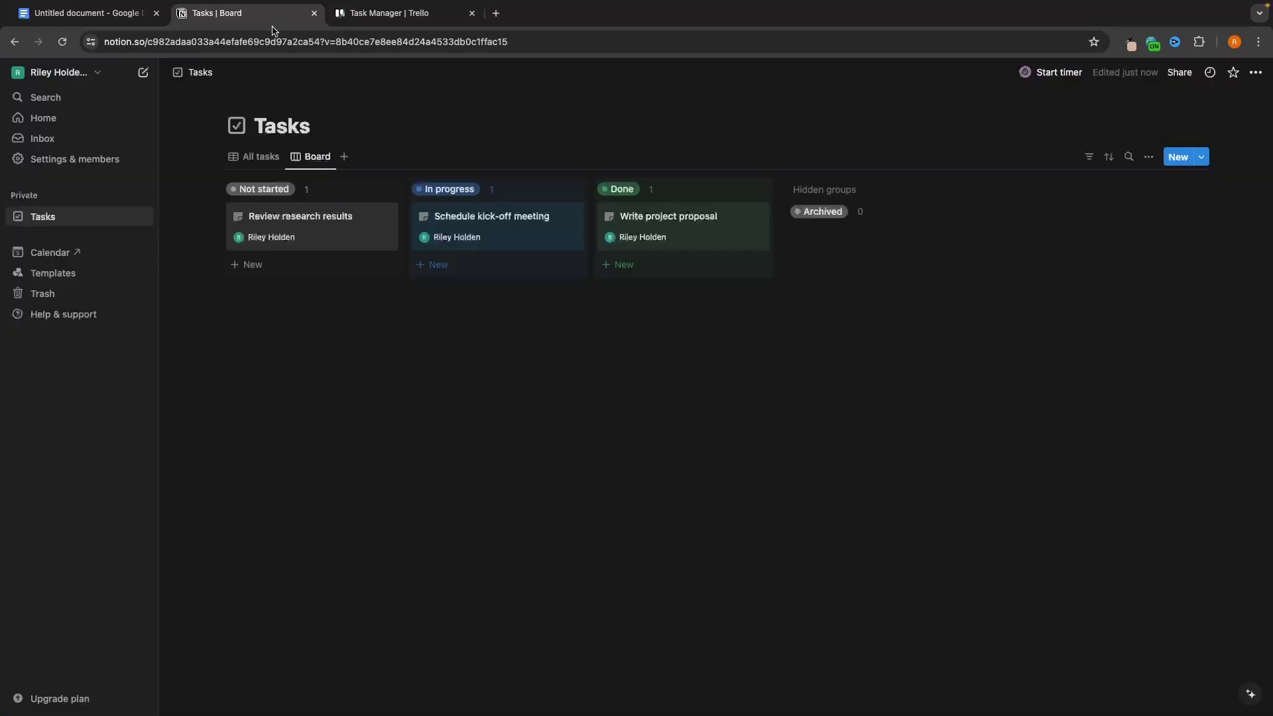
{"action": "left_click", "coordinate": [262, 158]}
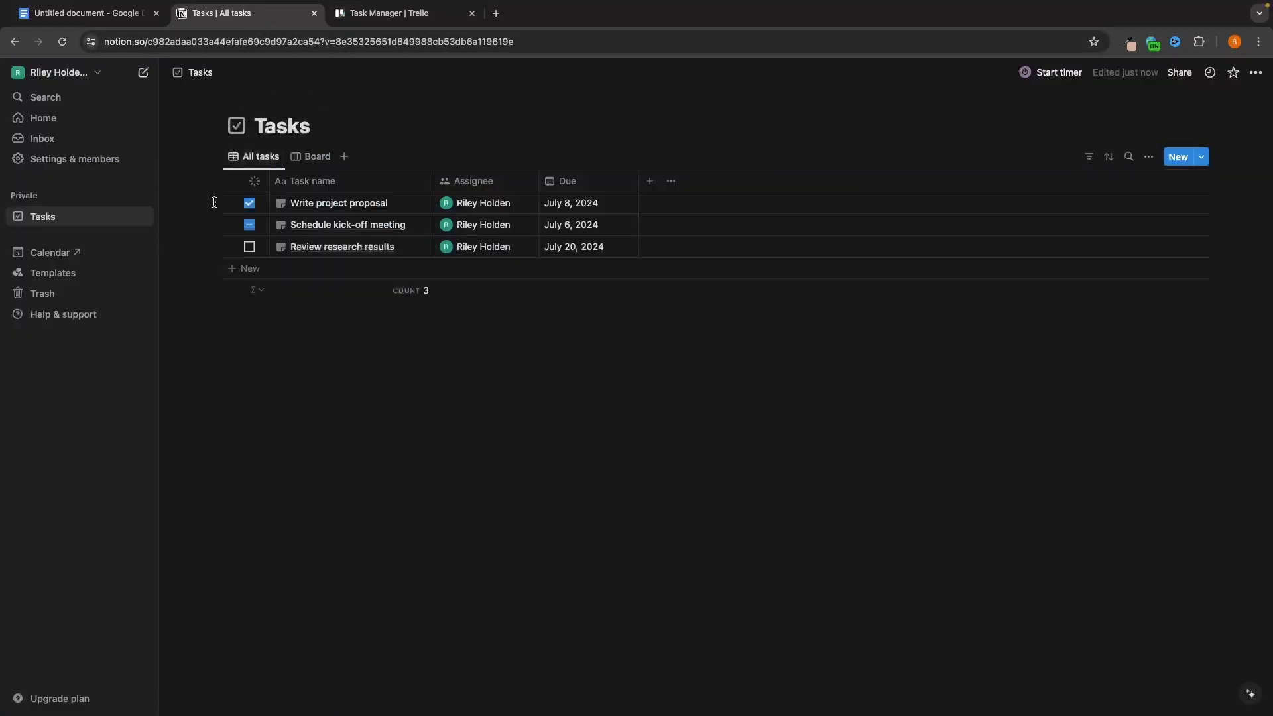
Step: Edit the Status property and rename the Not started option to To do
{"action": "left_click", "coordinate": [256, 183]}
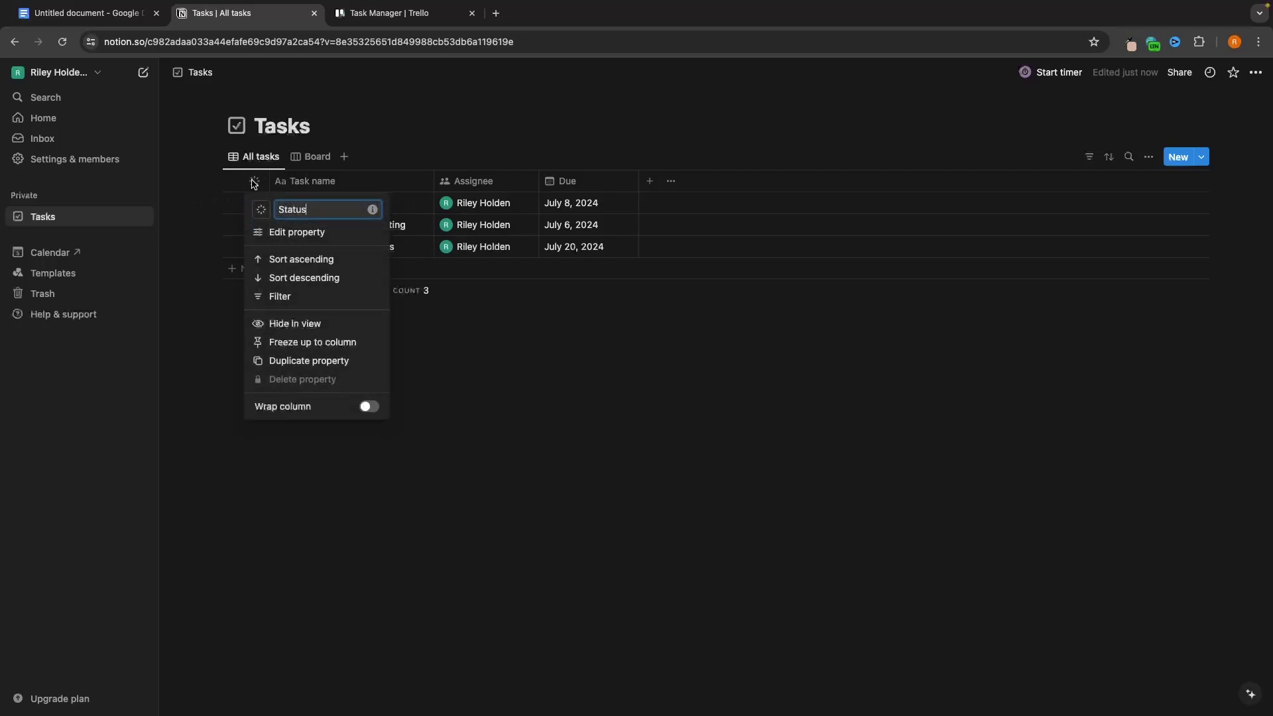
{"action": "left_click", "coordinate": [285, 232]}
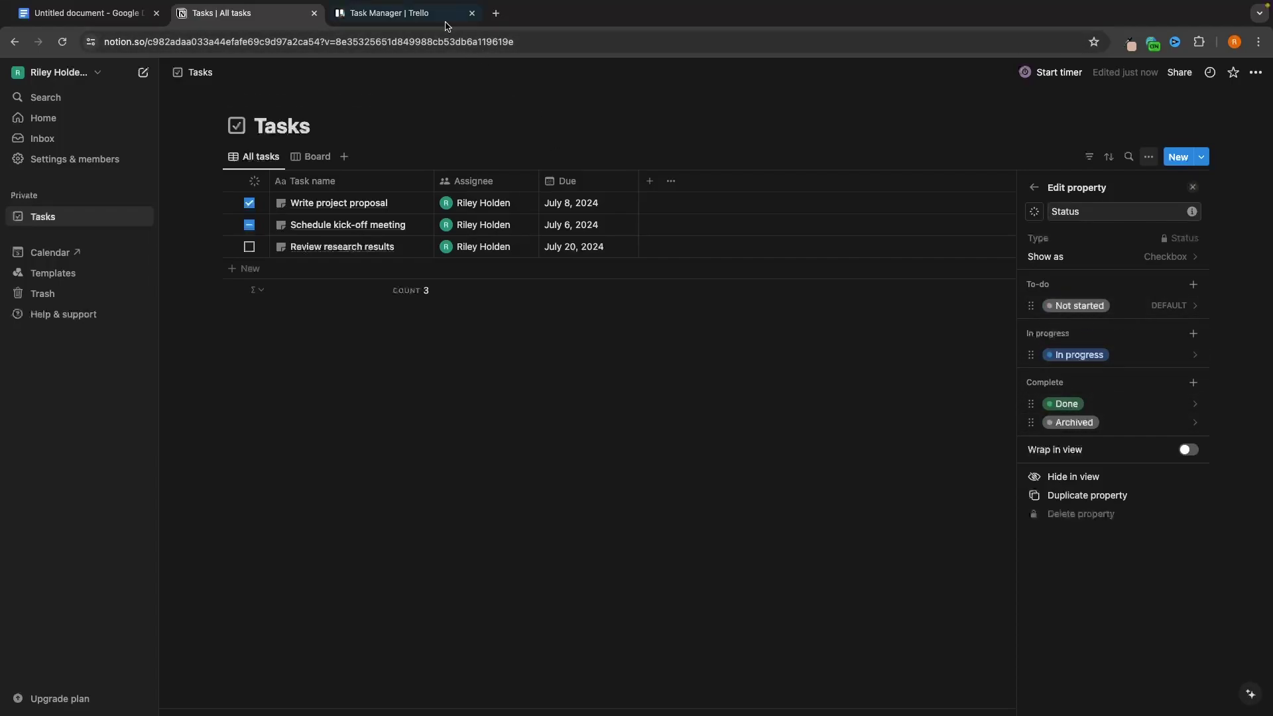
{"action": "left_click", "coordinate": [398, 13]}
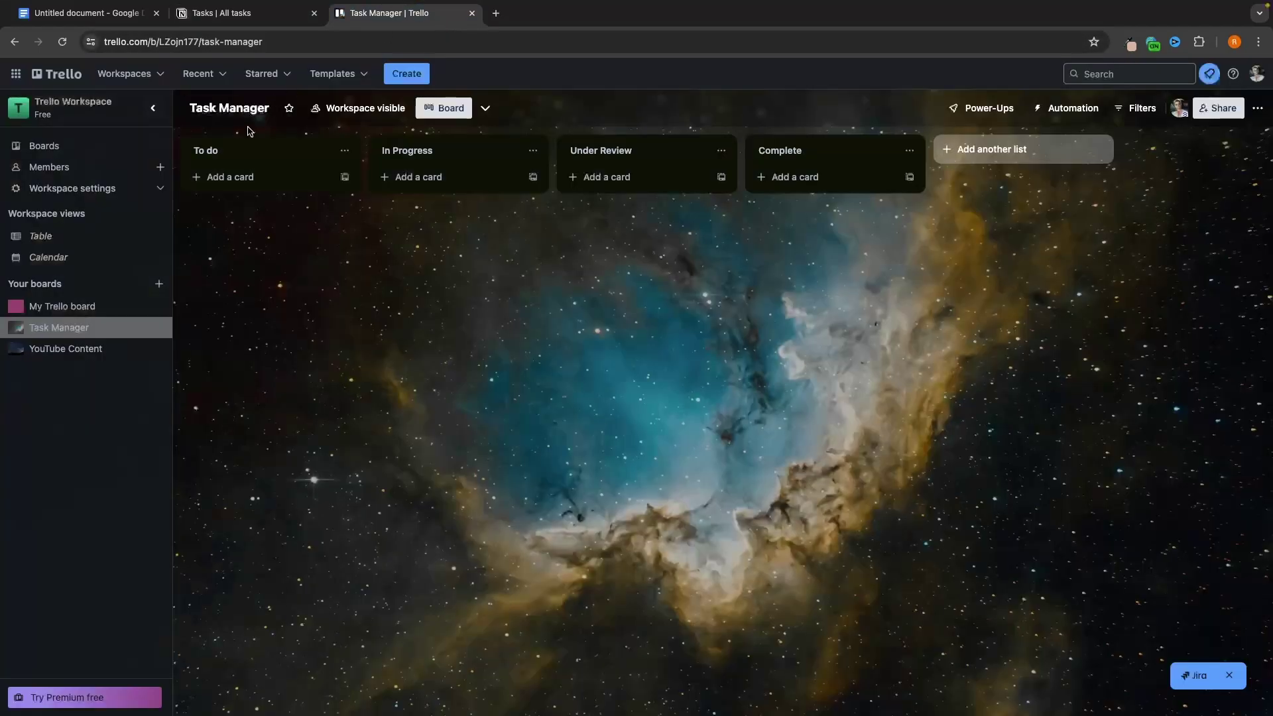
{"action": "left_click", "coordinate": [250, 14]}
{"action": "left_click", "coordinate": [1078, 307]}
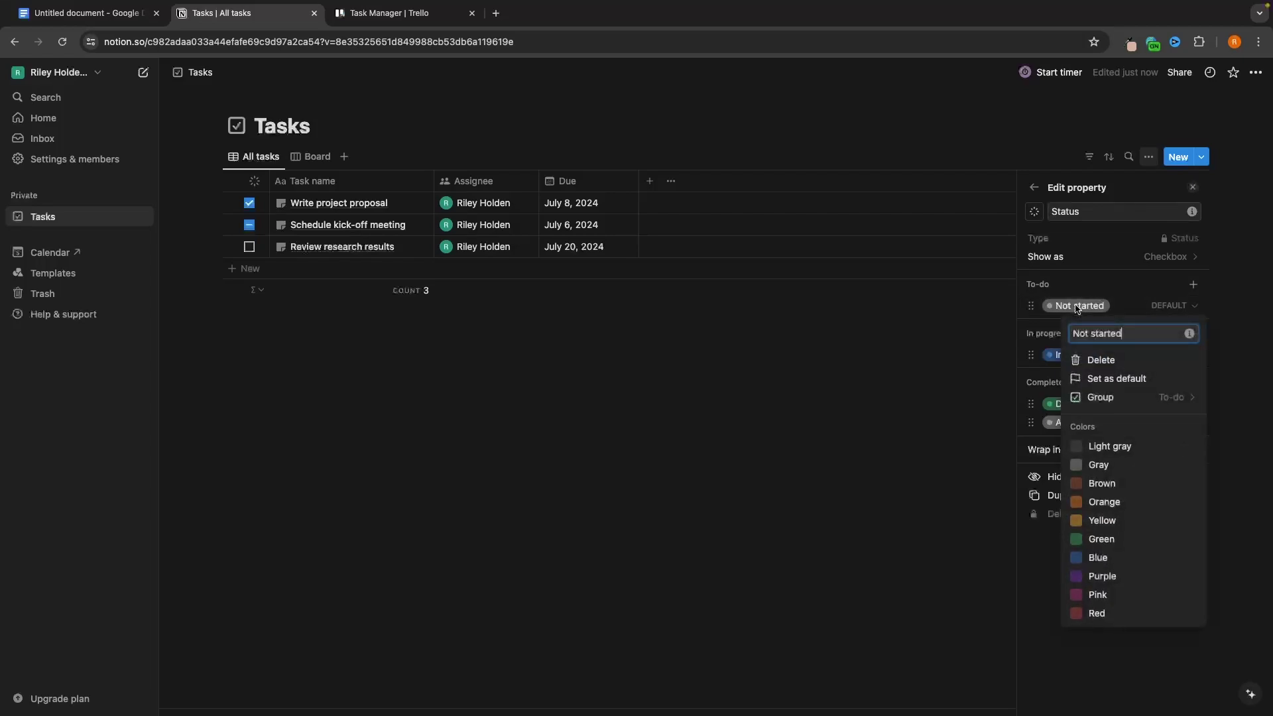
{"action": "key", "text": "shift+Left"}
{"action": "key", "text": "shift+Left"}
{"action": "key", "text": "shift+Left"}
{"action": "key", "text": "shift+Left"}
{"action": "key", "text": "shift+Left"}
{"action": "key", "text": "shift+Left"}
{"action": "key", "text": "shift+Left"}
{"action": "key", "text": "shift+Left"}
{"action": "key", "text": "shift+Left"}
{"action": "key", "text": "shift+Left"}
{"action": "key", "text": "shift+Left"}
{"action": "type", "text": "To"}
{"action": "key", "text": "Return"}
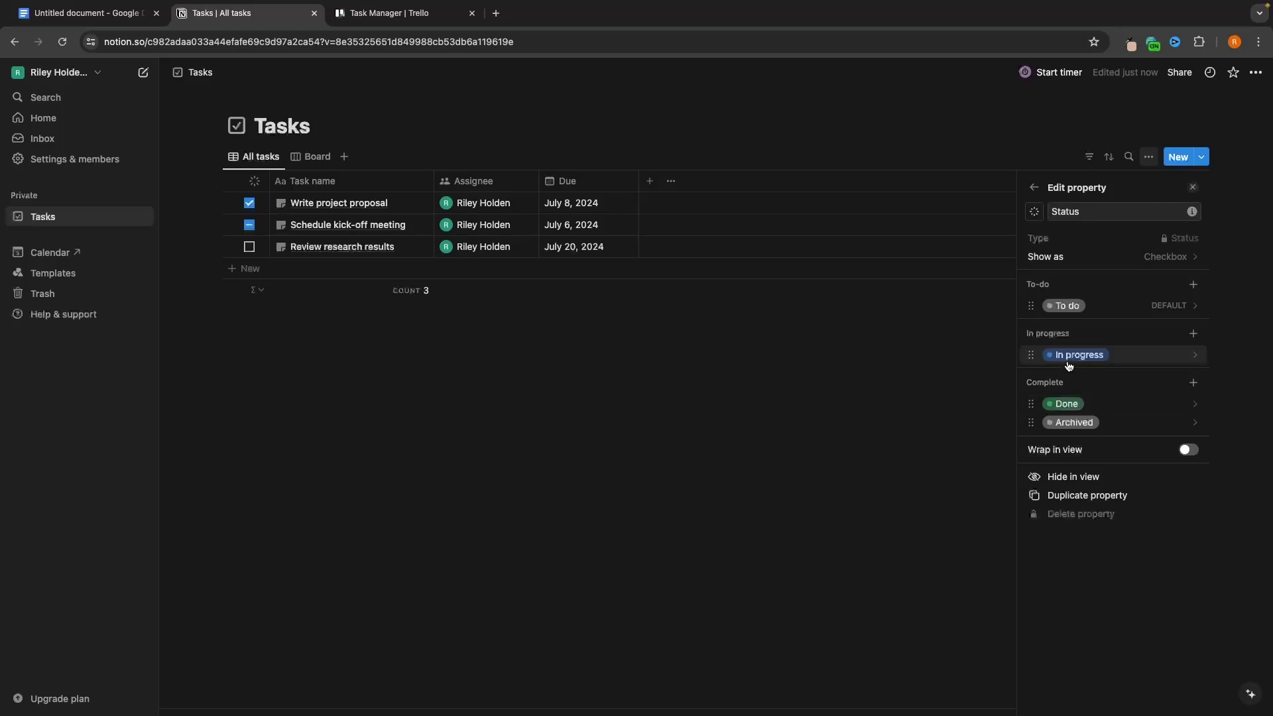
Step: Add a purple Under Review status below In progress and view it on the board
{"action": "left_click", "coordinate": [1192, 333]}
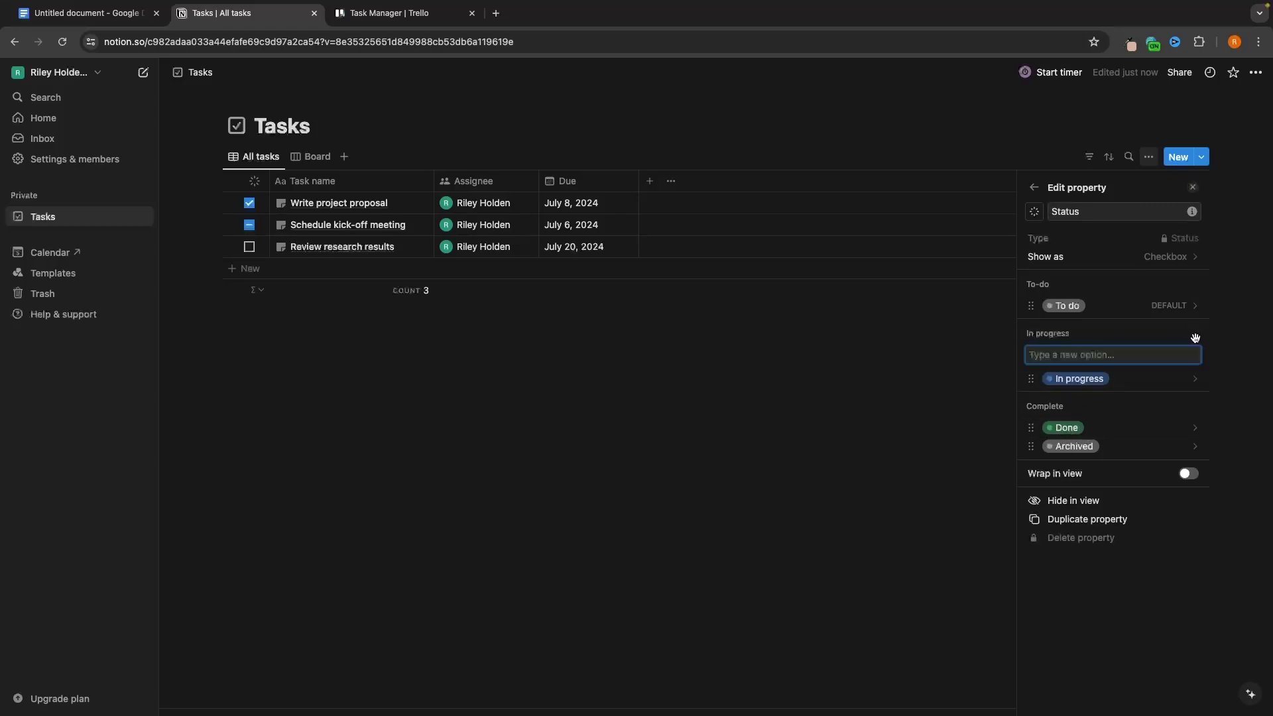
{"action": "key", "text": "Caps_Lock"}
{"action": "type", "text": "Under Review"}
{"action": "key", "text": "Return"}
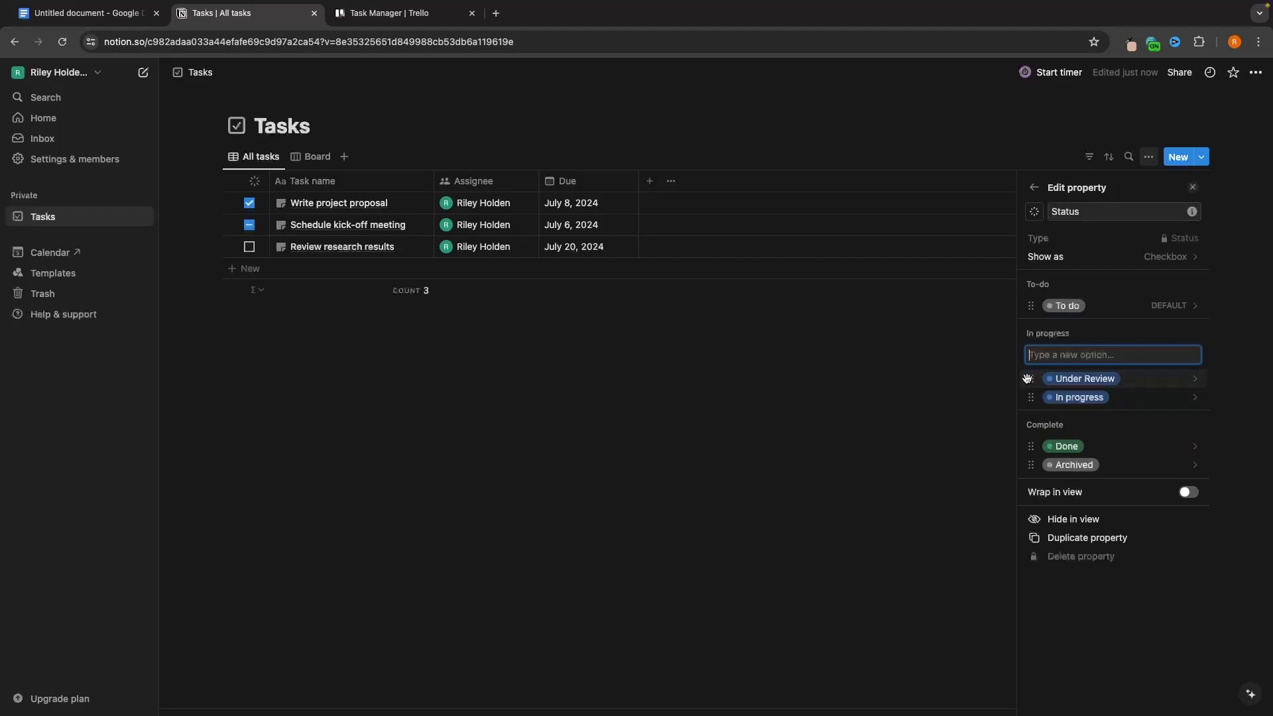
{"action": "left_click_drag", "start_coordinate": [1048, 379], "coordinate": [1048, 397]}
{"action": "left_click", "coordinate": [1049, 398]}
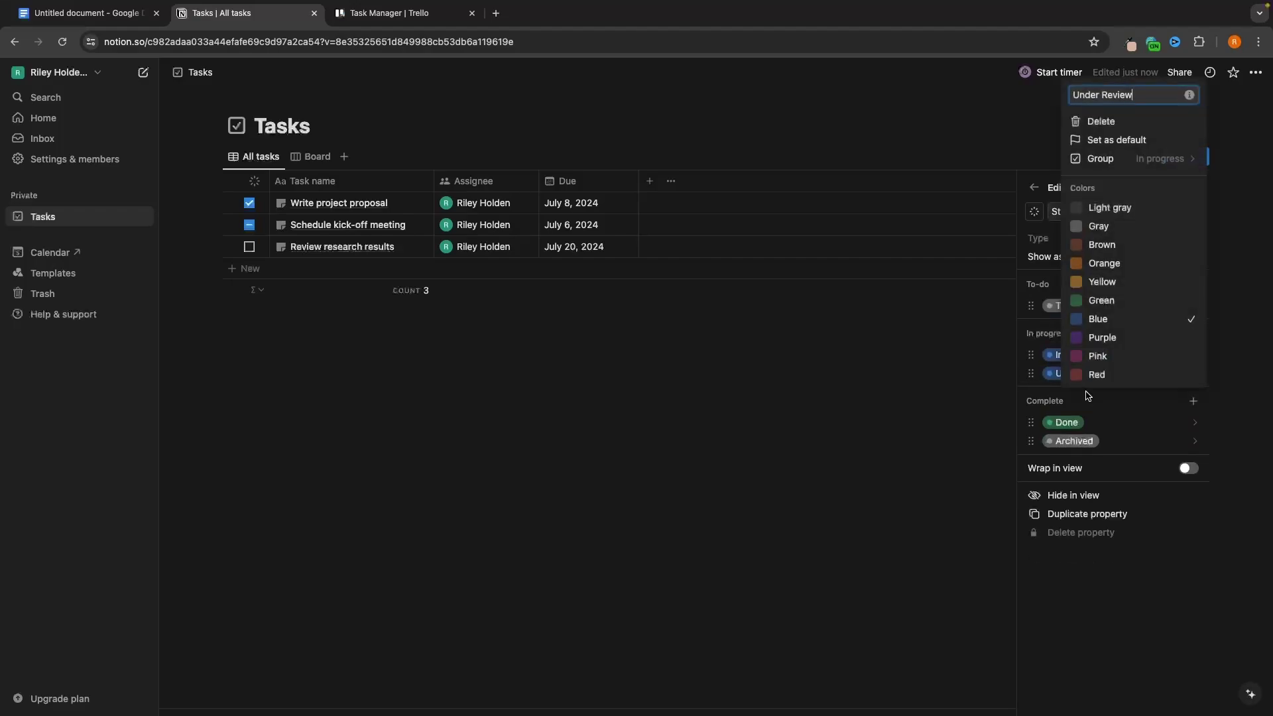
{"action": "left_click", "coordinate": [1114, 340]}
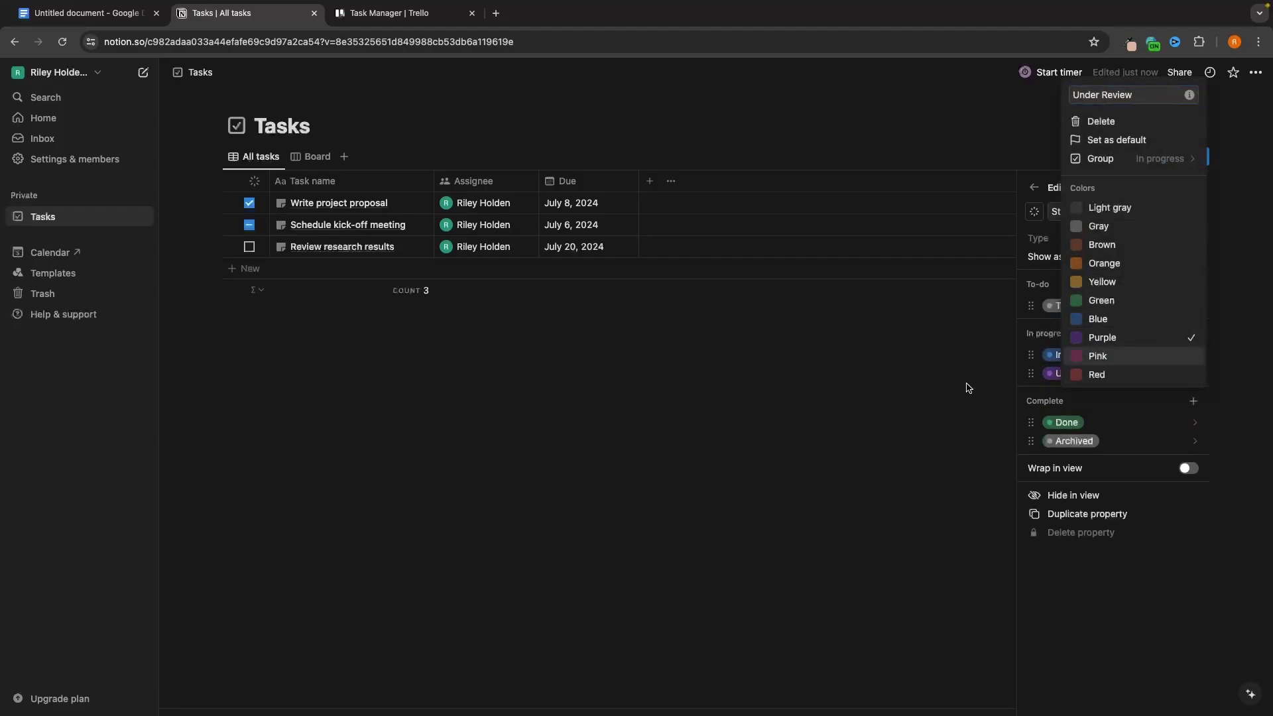
{"action": "left_click", "coordinate": [931, 387]}
{"action": "left_click", "coordinate": [313, 156]}
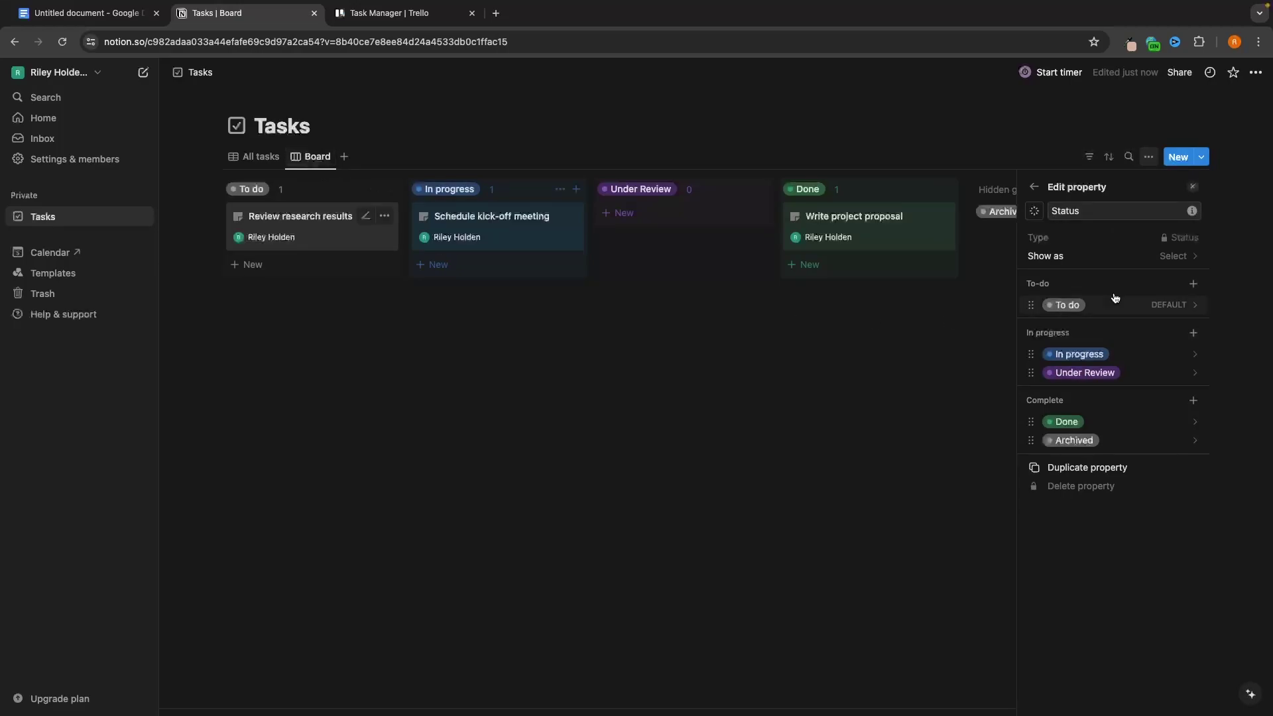
{"action": "left_click", "coordinate": [1193, 186]}
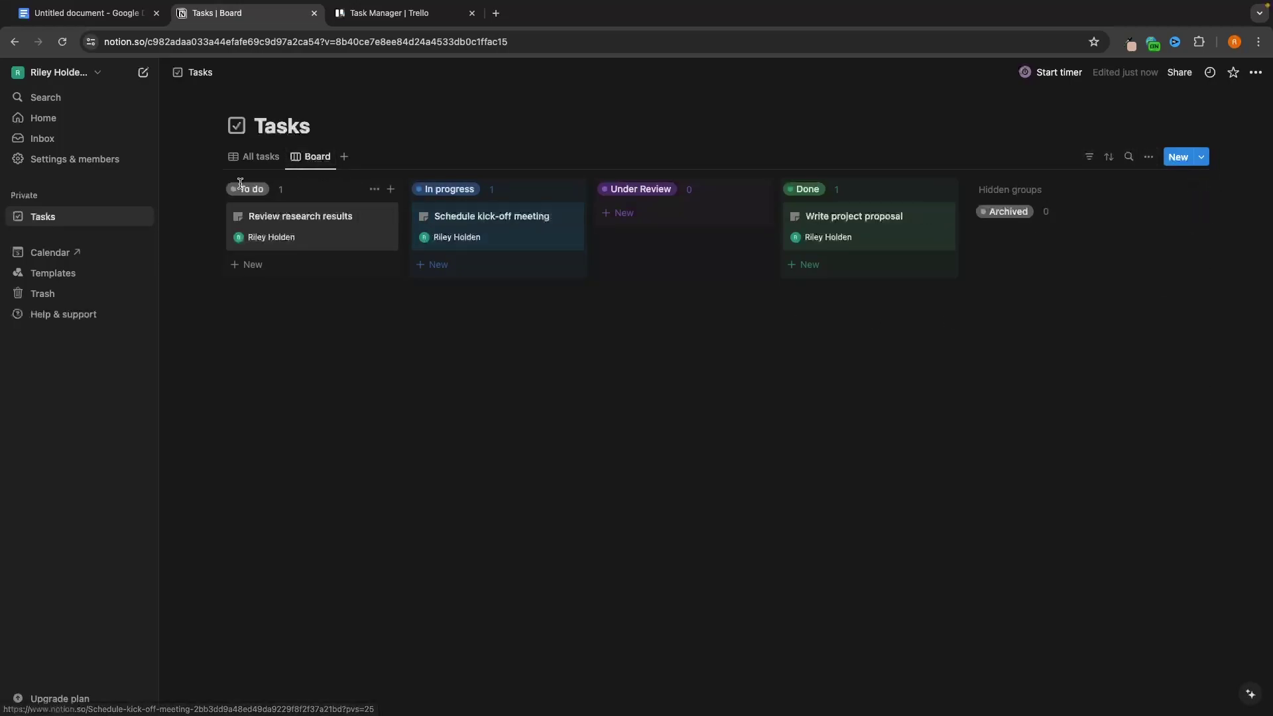
Step: Add a 'Record Notion vs Trello' card to Trello's To do list
{"action": "key", "text": "ctrl+Tab"}
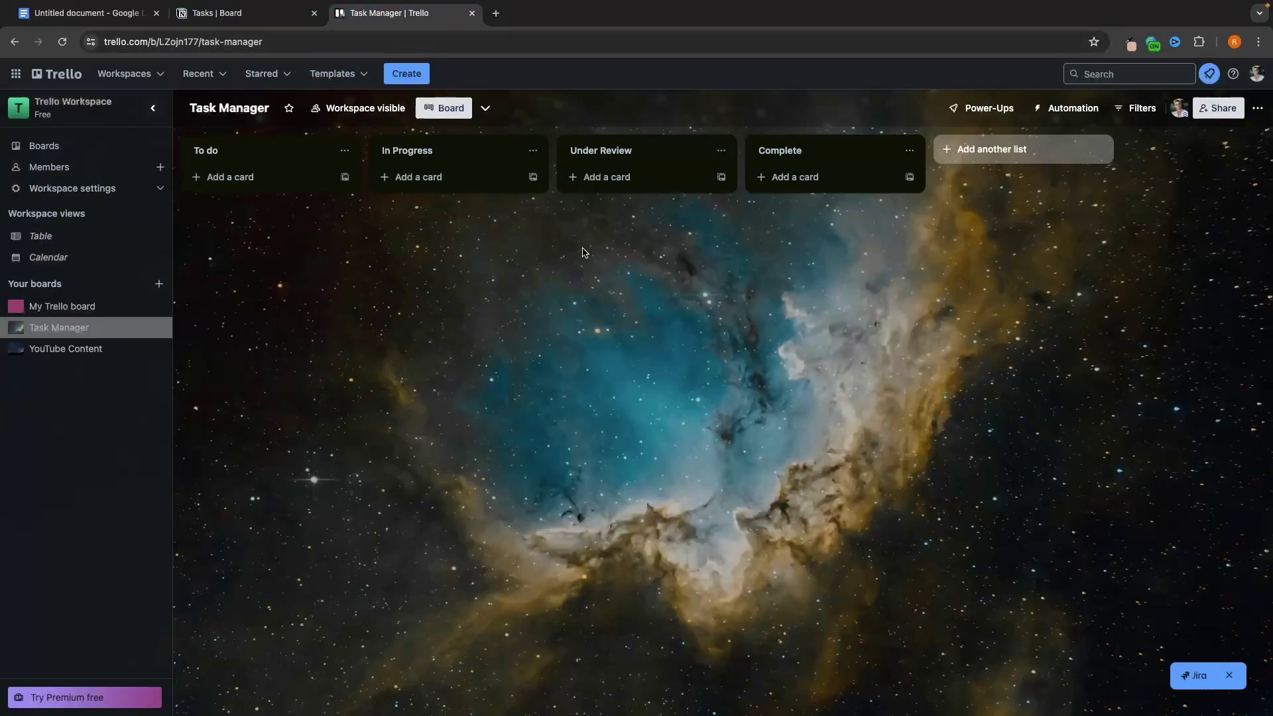
{"action": "left_click", "coordinate": [224, 184]}
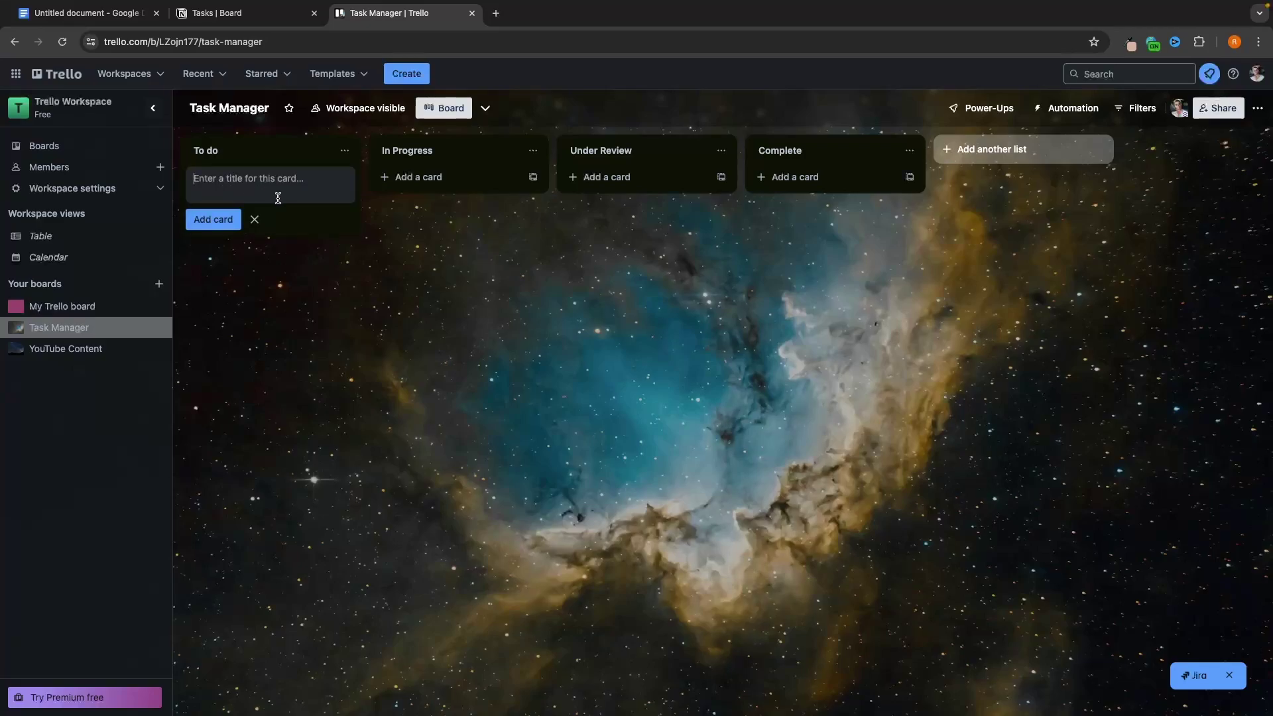
{"action": "type", "text": "Re"}
{"action": "type", "text": "cord Notion "}
{"action": "type", "text": "vs Trello"}
{"action": "key", "text": "Return"}
{"action": "key", "text": "Escape"}
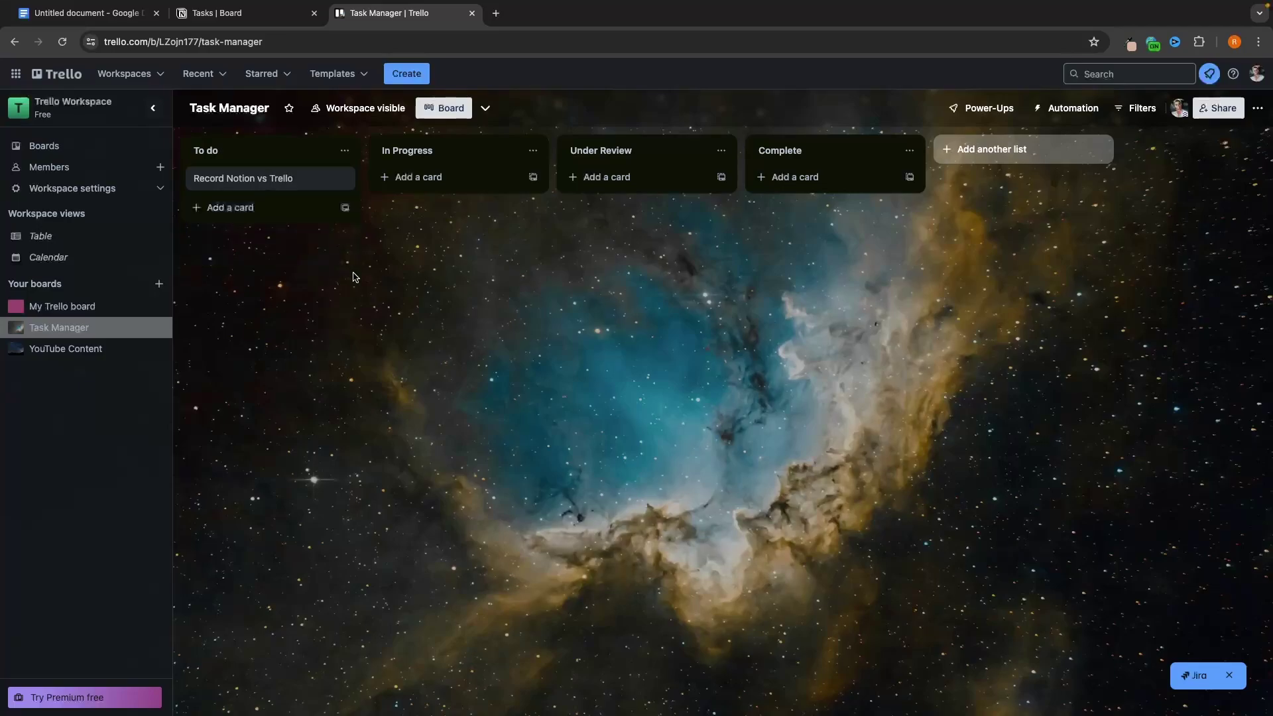
Step: Open the card and paste a description about recording the comparison video
{"action": "left_click", "coordinate": [268, 185]}
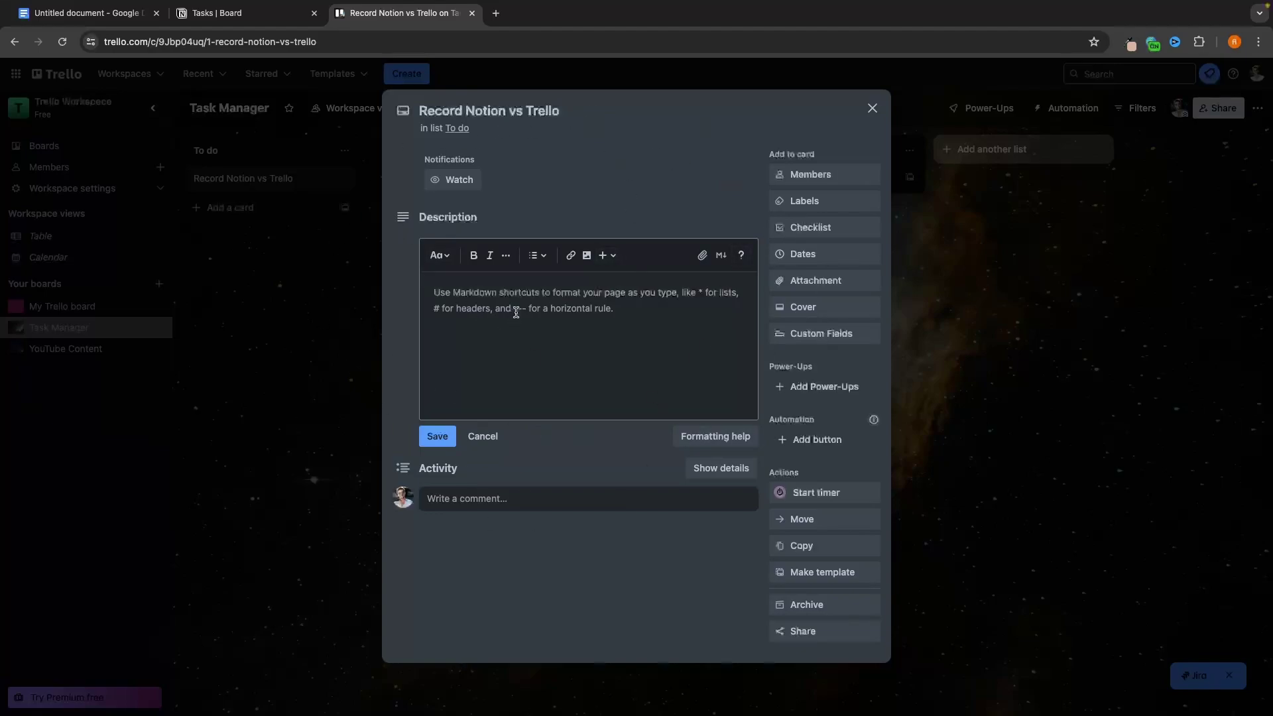
{"action": "left_click", "coordinate": [520, 338]}
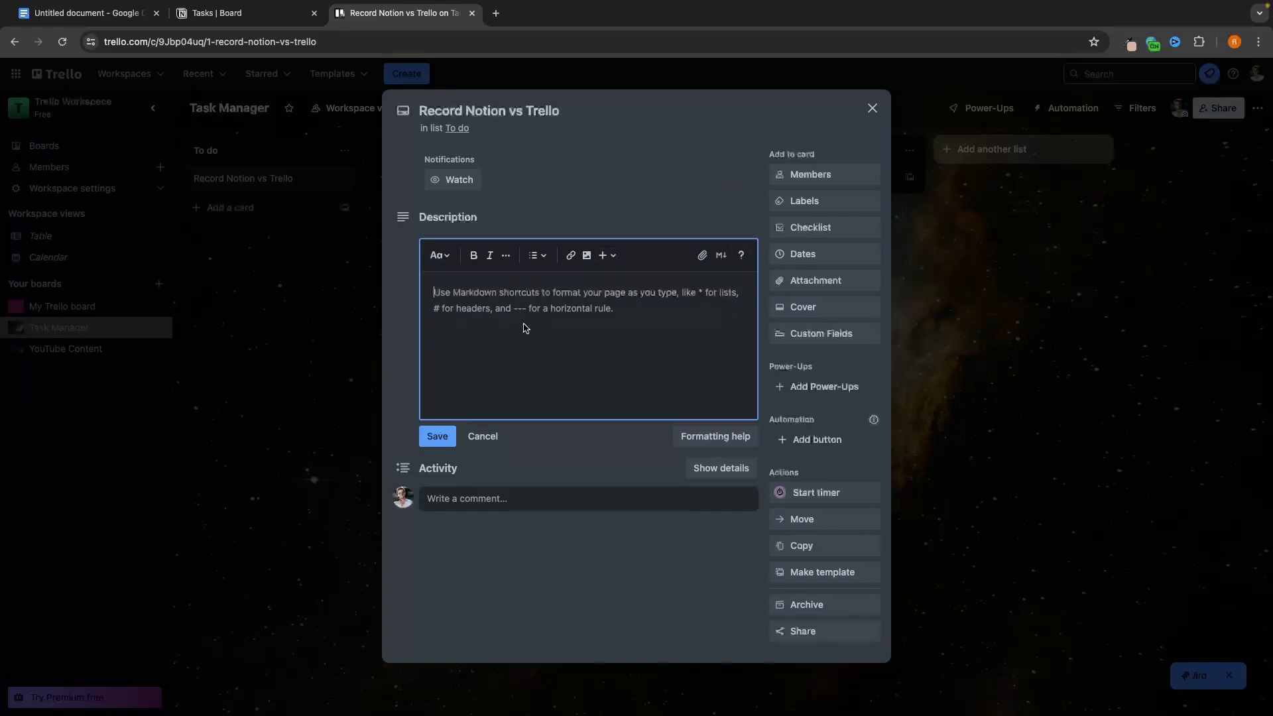
{"action": "type", "text": "Record a youtube video showing a comparison of Notion vs Trello"}
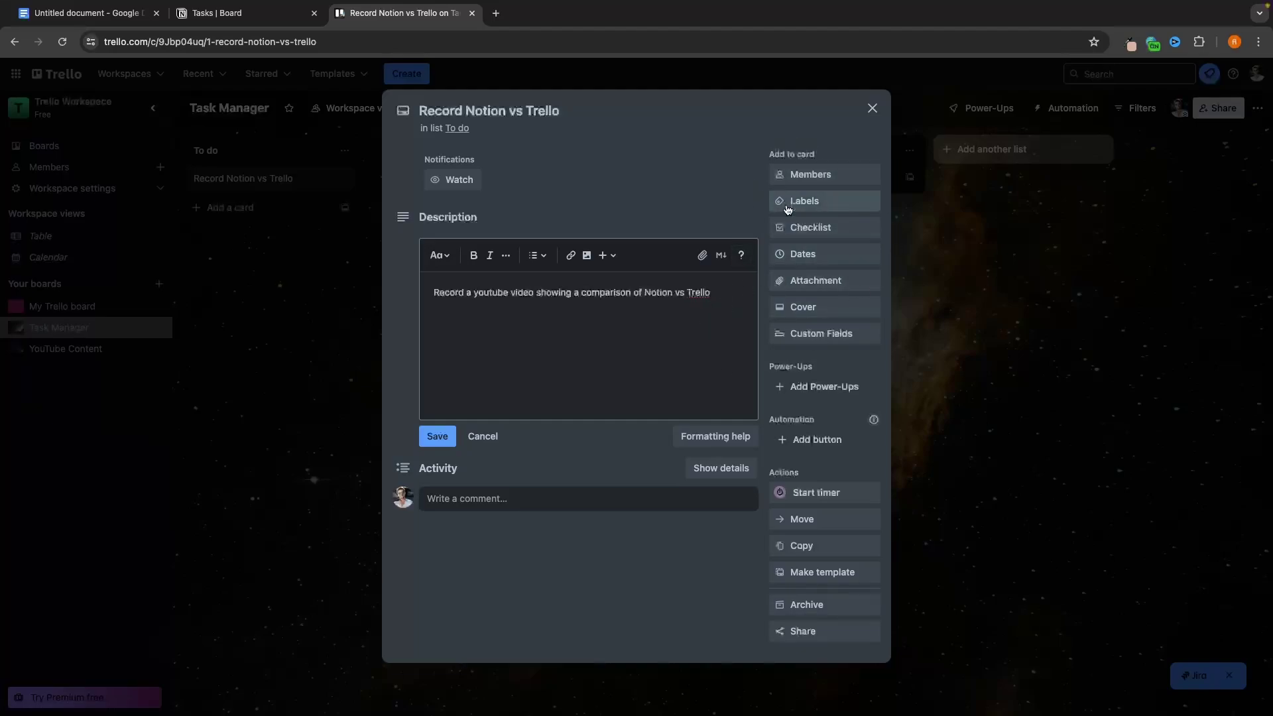
Step: Apply the green label to the Record Notion vs Trello card
{"action": "left_click", "coordinate": [809, 176]}
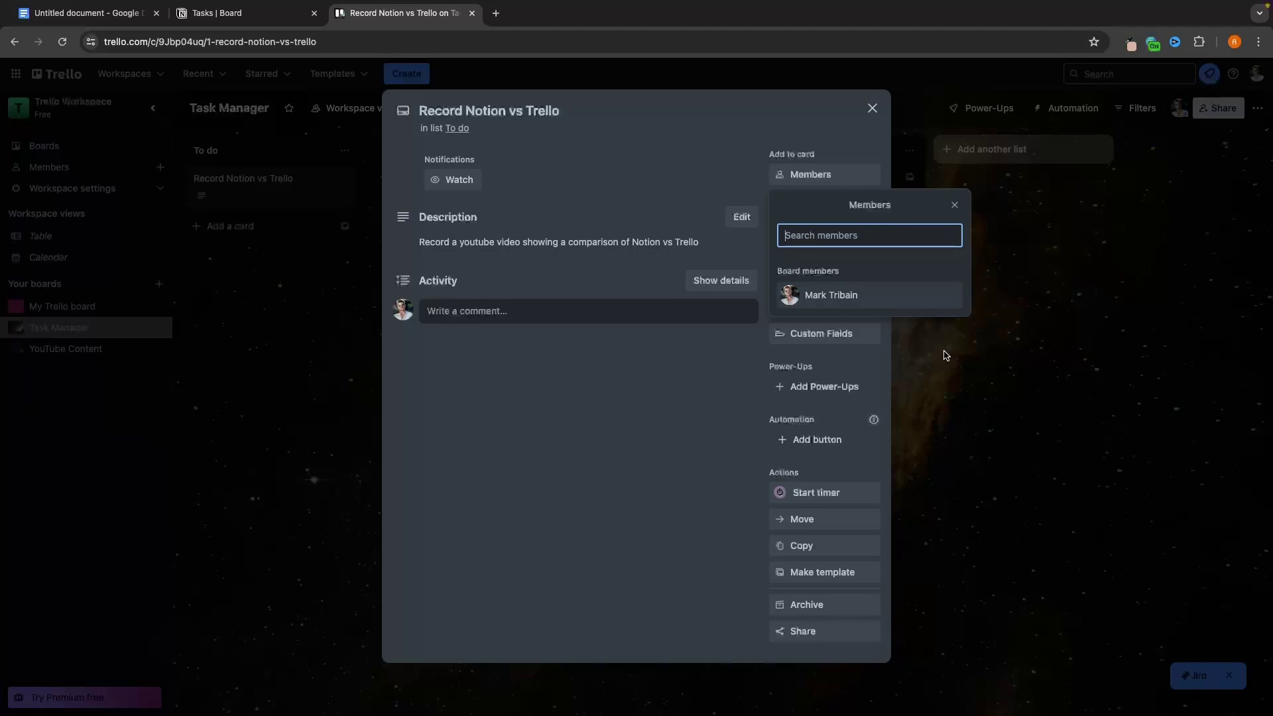
{"action": "left_click", "coordinate": [954, 205]}
{"action": "left_click", "coordinate": [820, 202]}
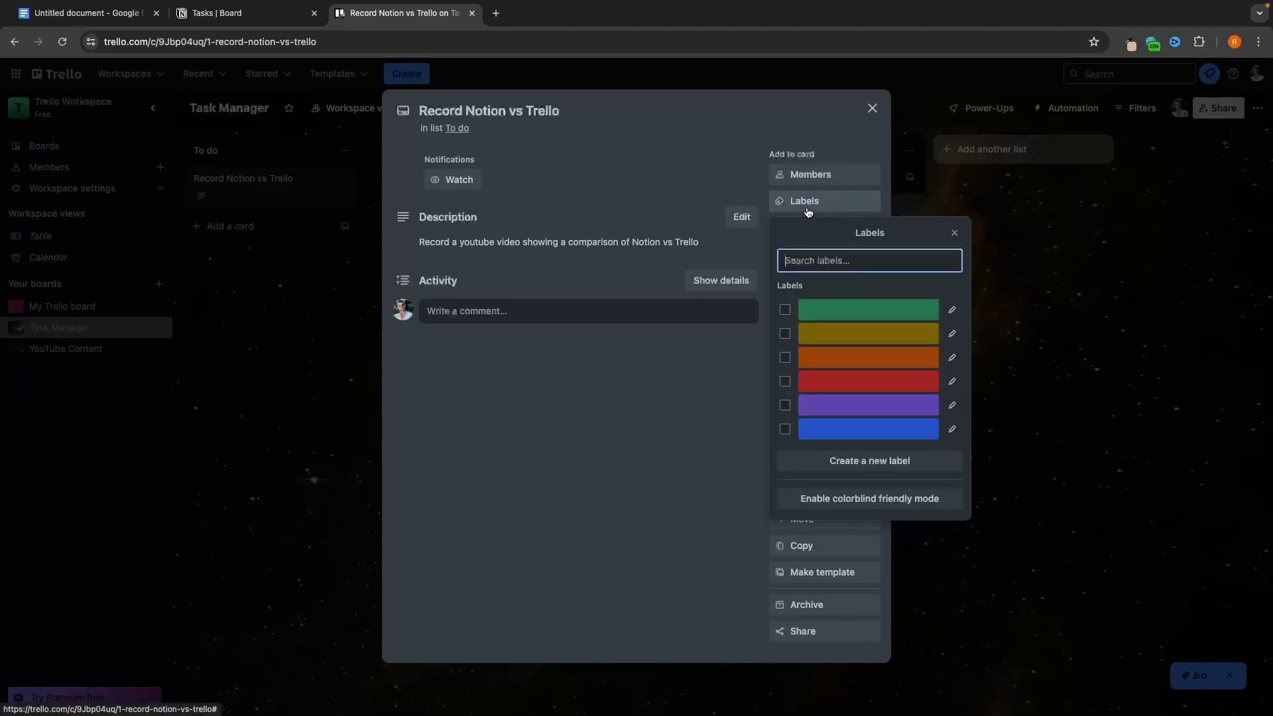
{"action": "left_click", "coordinate": [855, 310]}
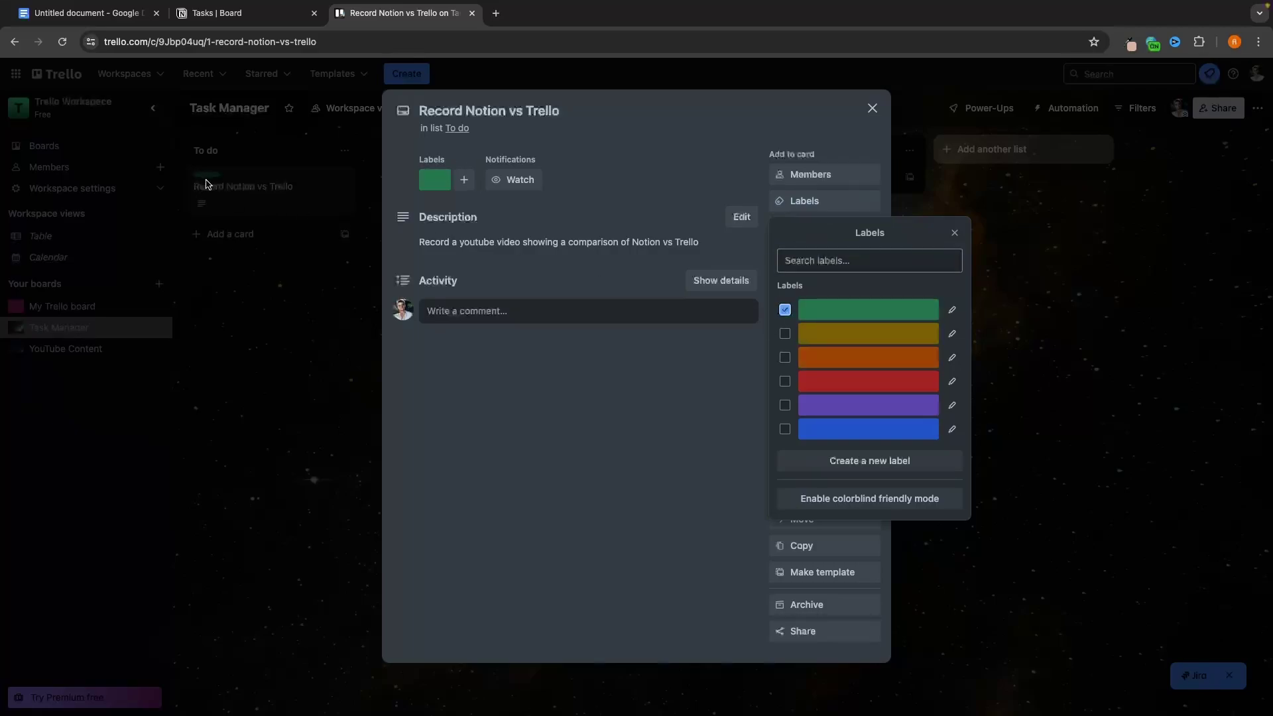
{"action": "left_click", "coordinate": [829, 204]}
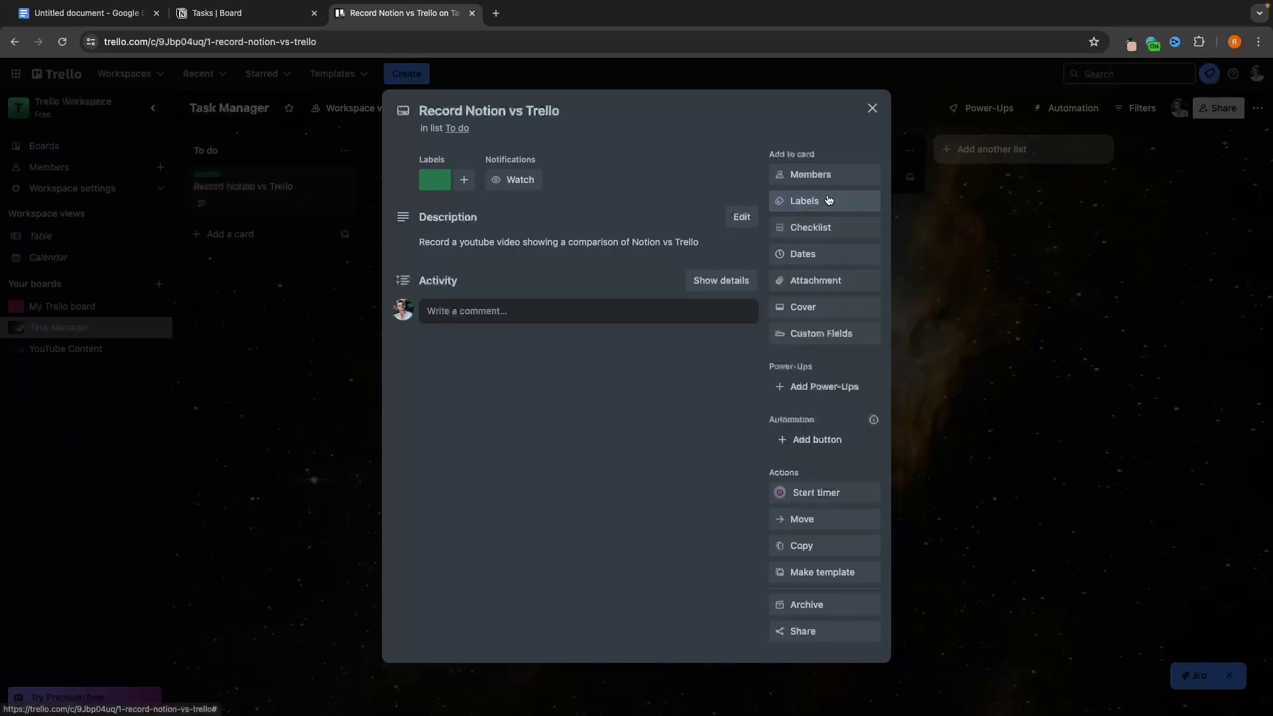
Step: Add a checklist with Set up mic, Set up camera, Write script and Record video
{"action": "left_click", "coordinate": [825, 228]}
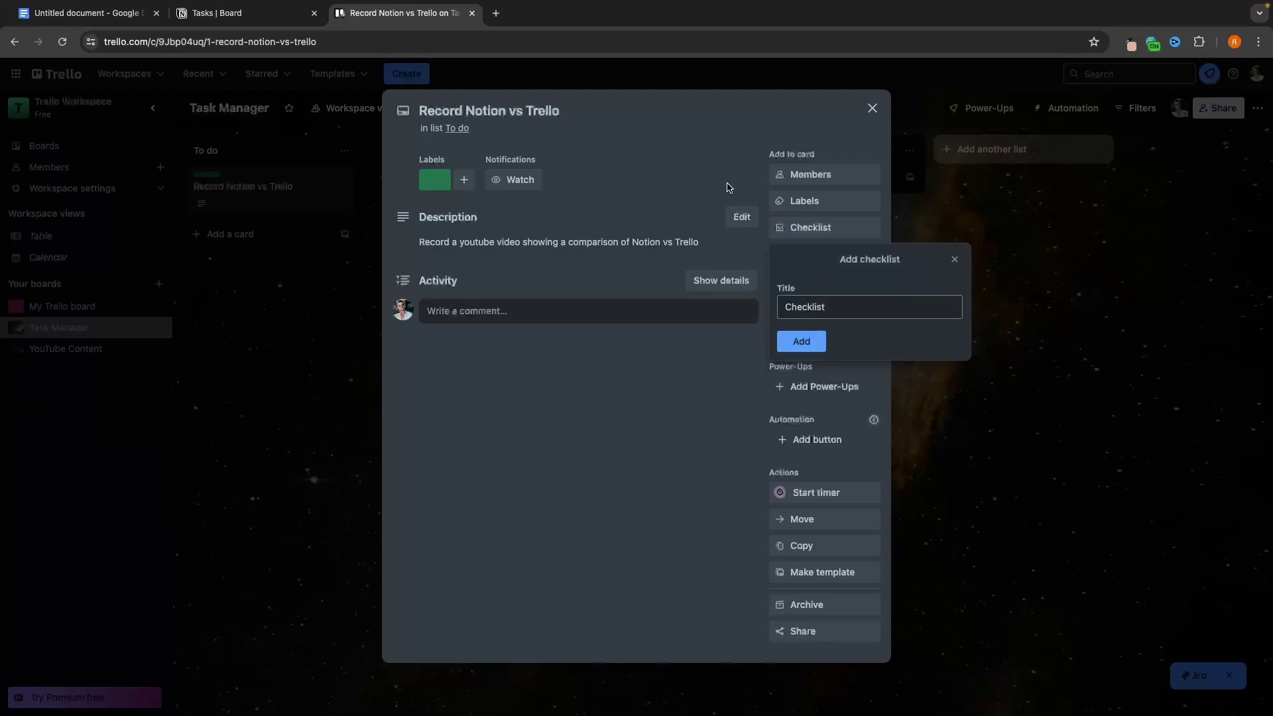
{"action": "left_click", "coordinate": [818, 347]}
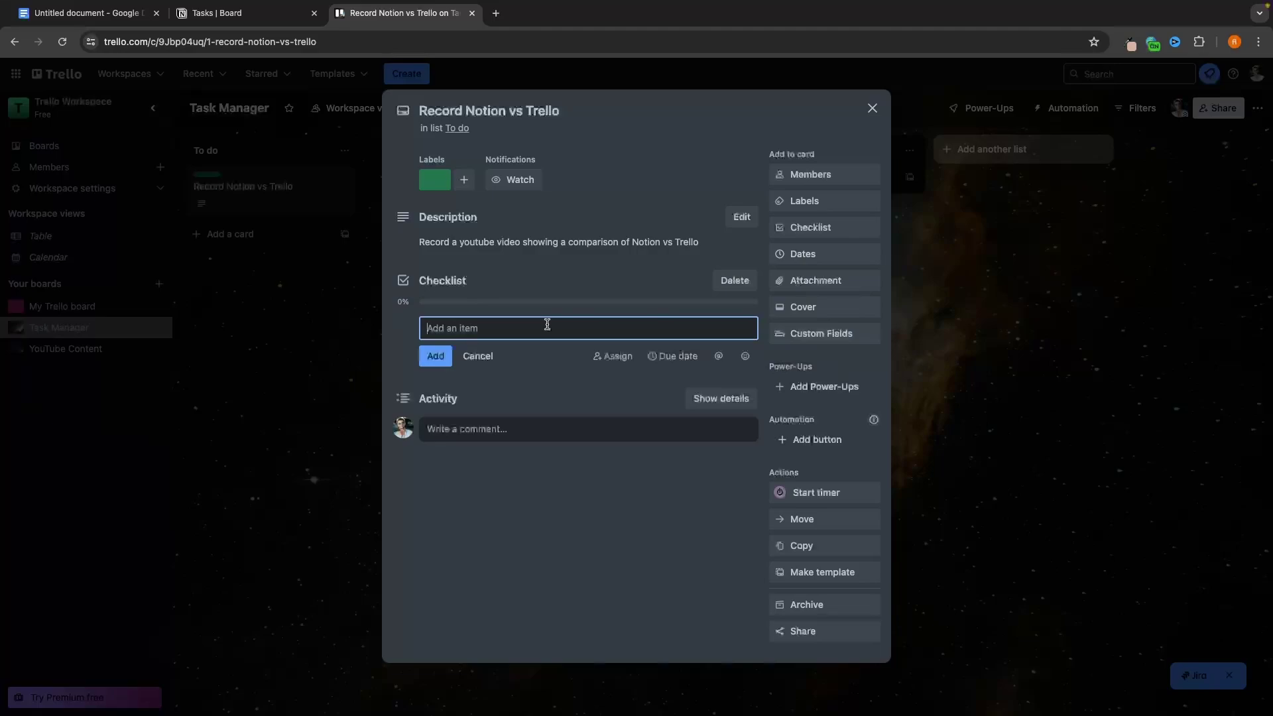
{"action": "type", "text": "Set up mic"}
{"action": "key", "text": "Return"}
{"action": "type", "text": "Set up ca"}
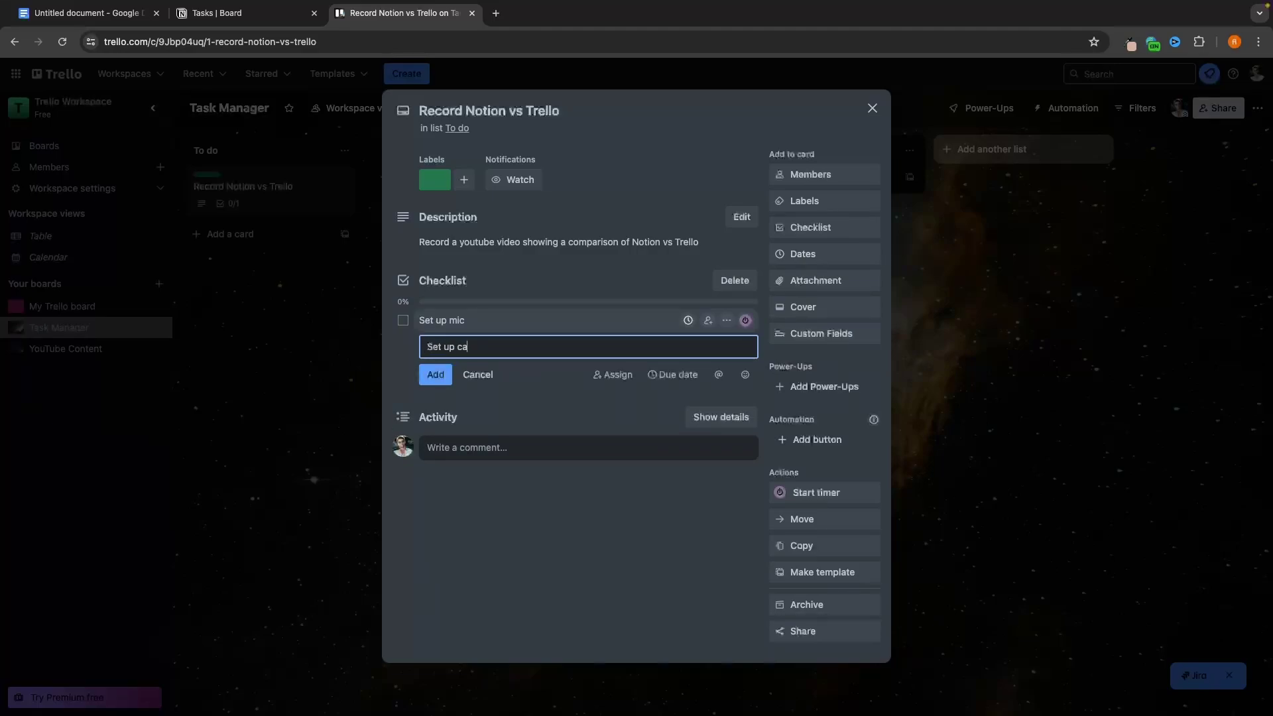
{"action": "type", "text": "mera"}
{"action": "key", "text": "Return"}
{"action": "type", "text": "Write"}
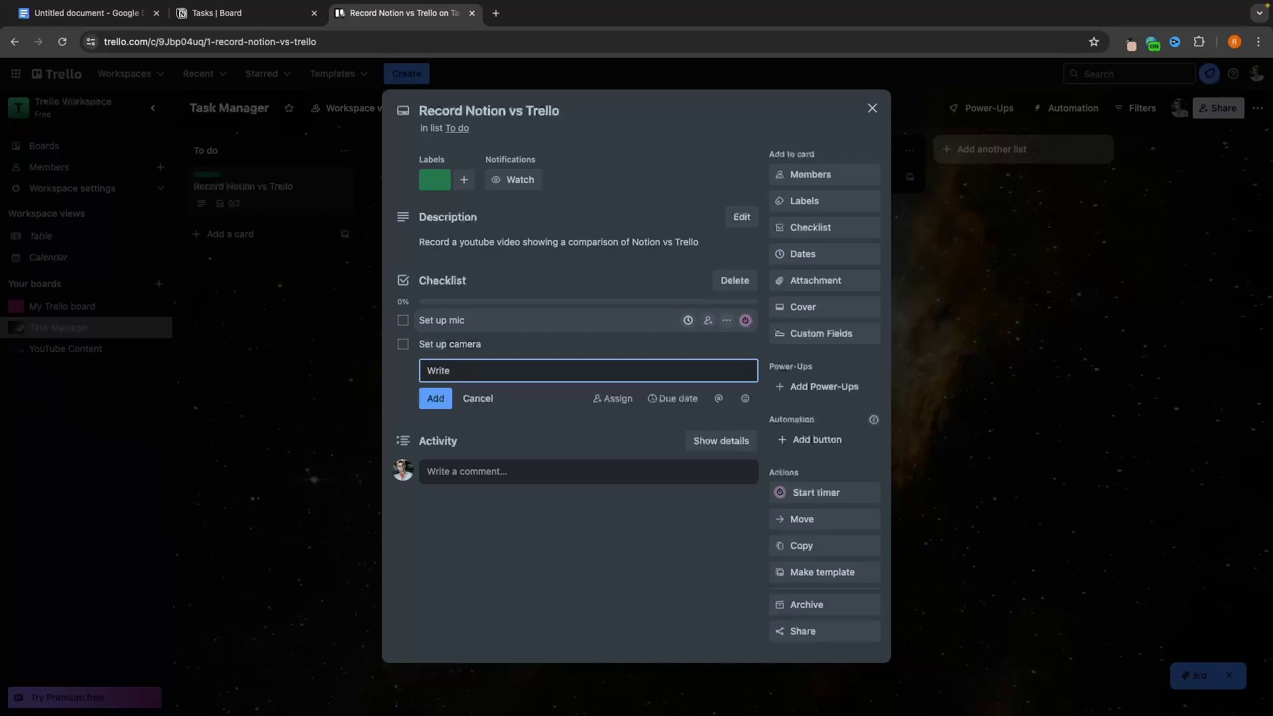
{"action": "type", "text": " script"}
{"action": "key", "text": "Return"}
{"action": "type", "text": "Reco"}
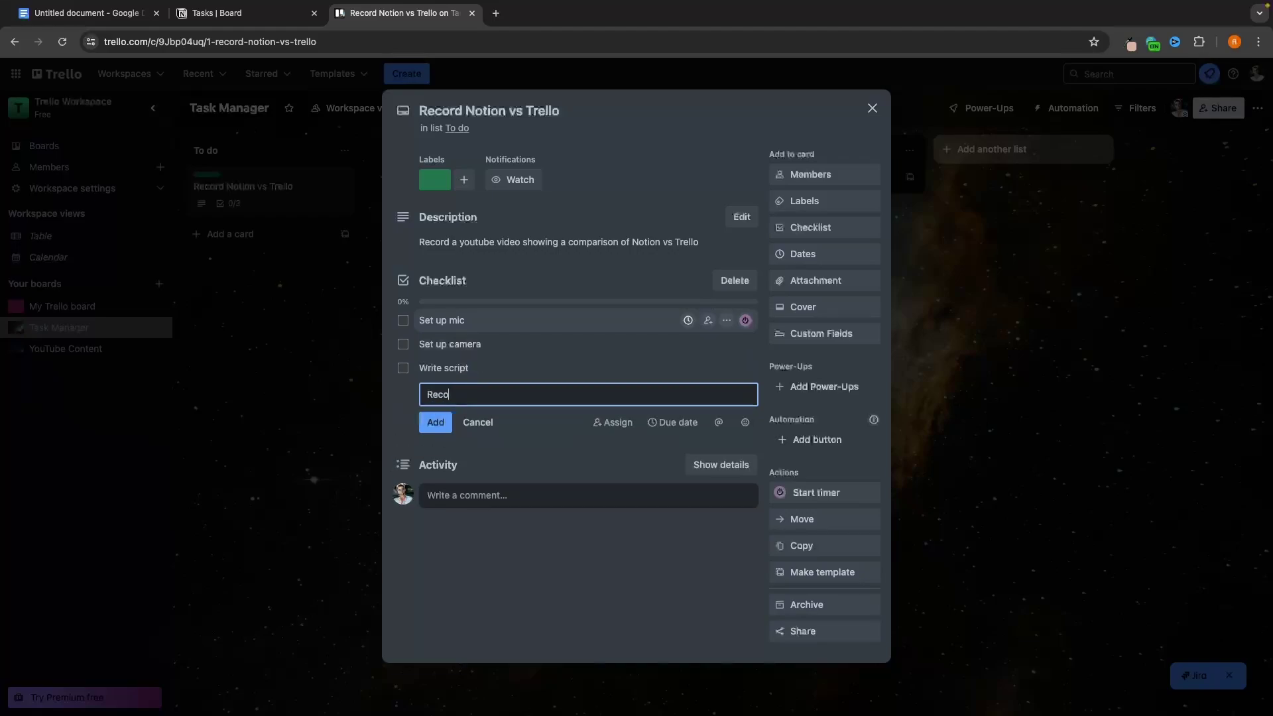
{"action": "type", "text": "rd video"}
{"action": "key", "text": "Return"}
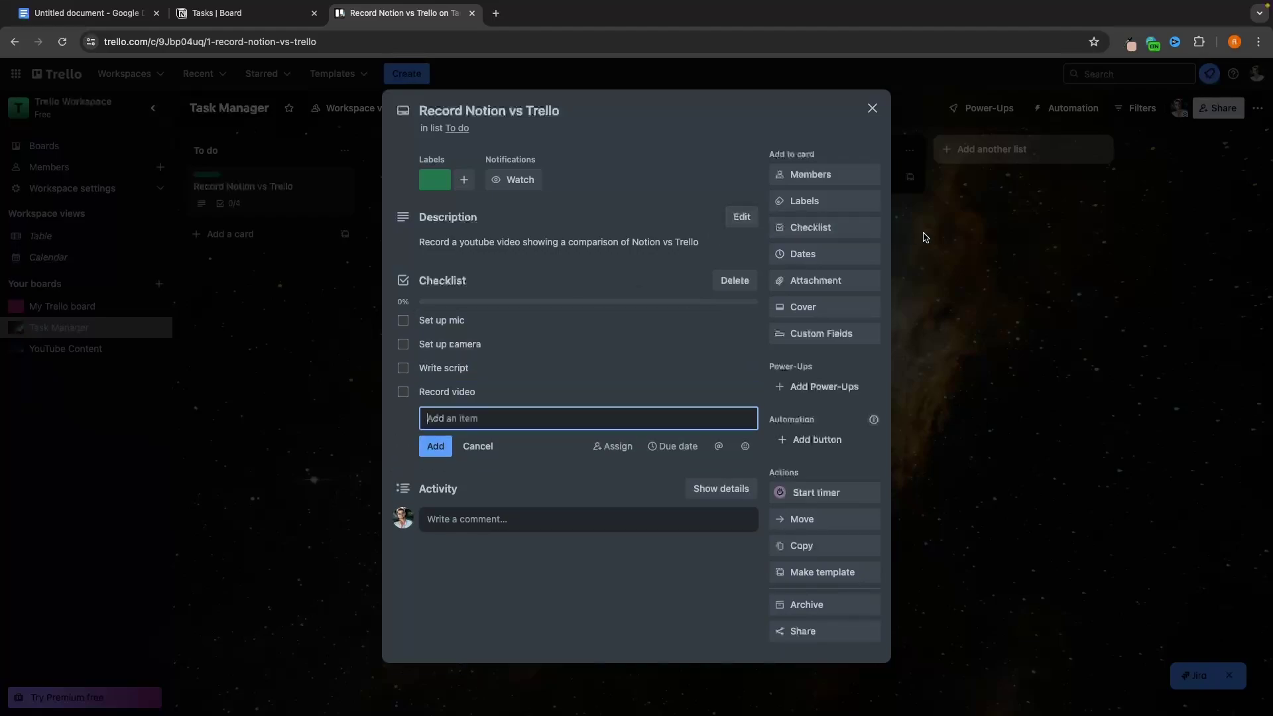
{"action": "left_click", "coordinate": [958, 233]}
{"action": "left_click", "coordinate": [232, 190]}
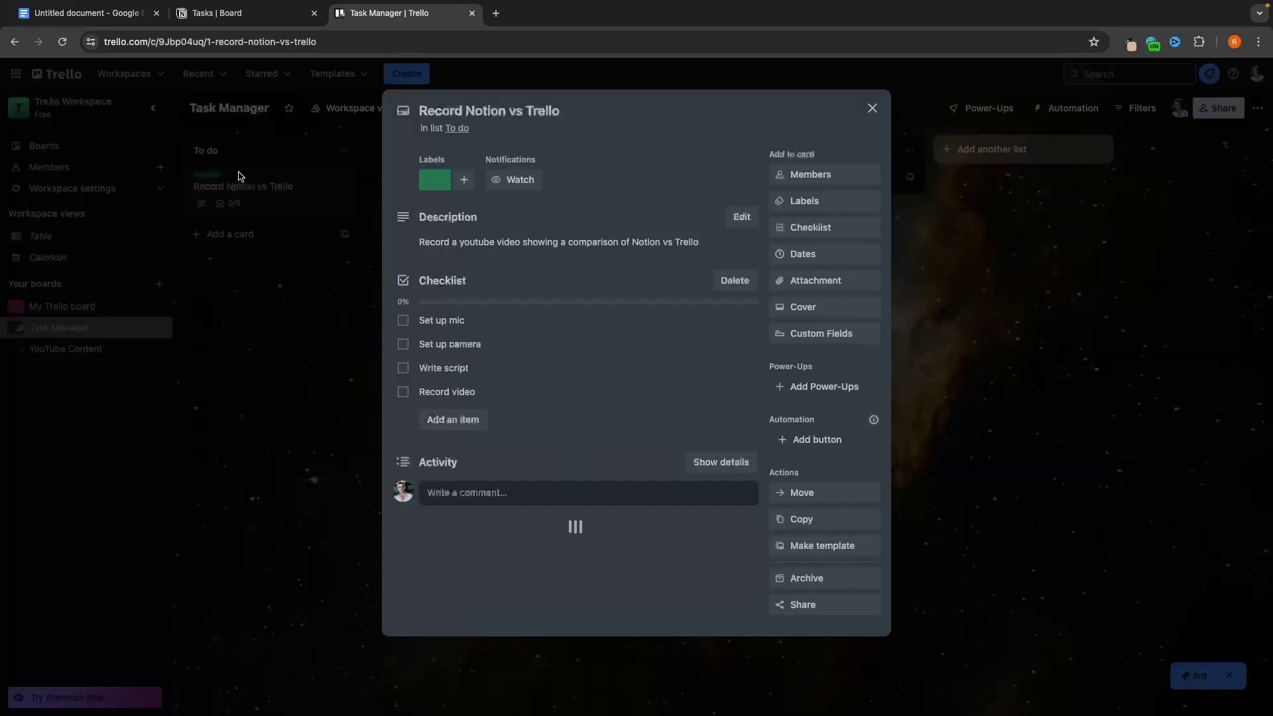
Step: Tick off Set up mic, Set up camera and Write script on the checklist
{"action": "left_click", "coordinate": [403, 321]}
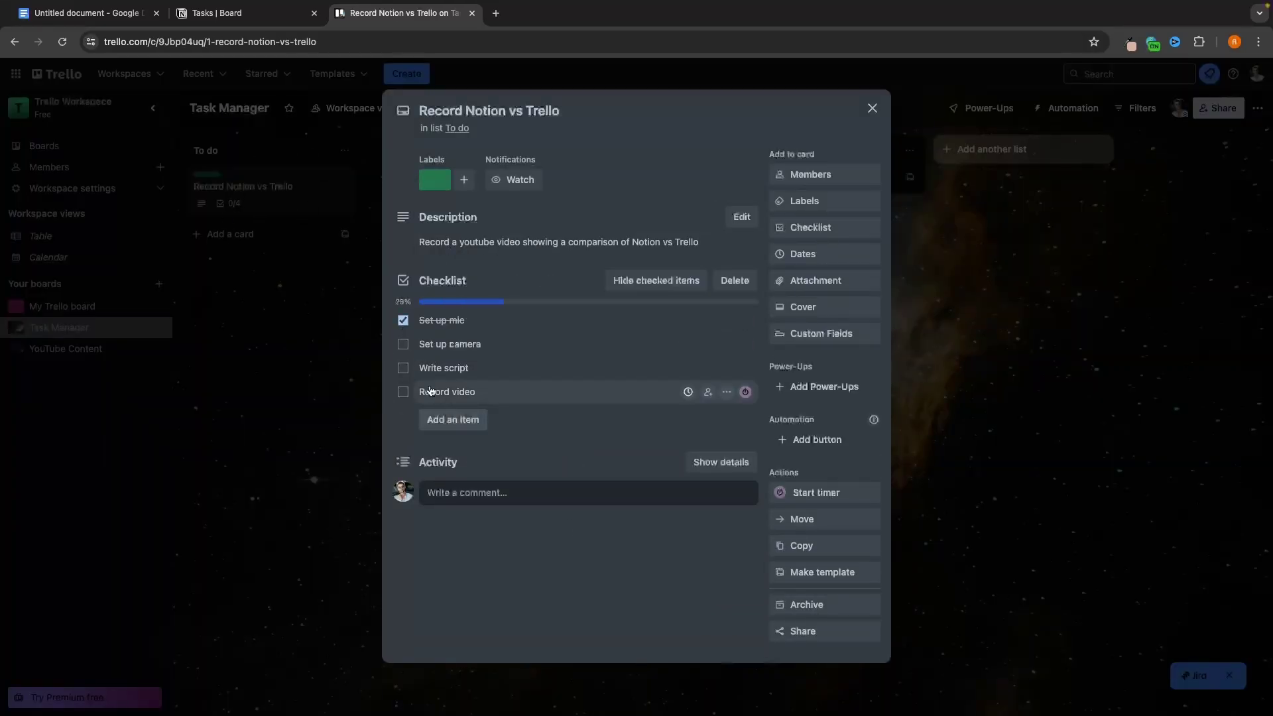
{"action": "left_click", "coordinate": [403, 344]}
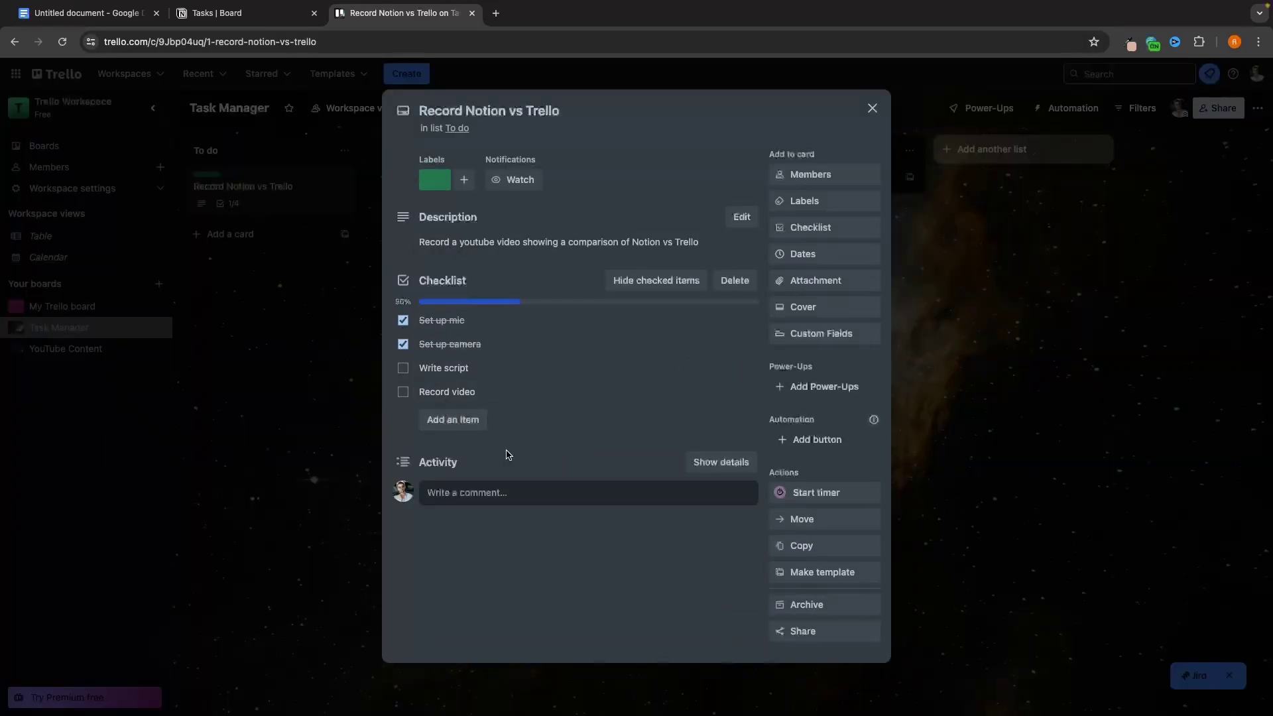
{"action": "left_click", "coordinate": [403, 368]}
{"action": "key", "text": "Escape"}
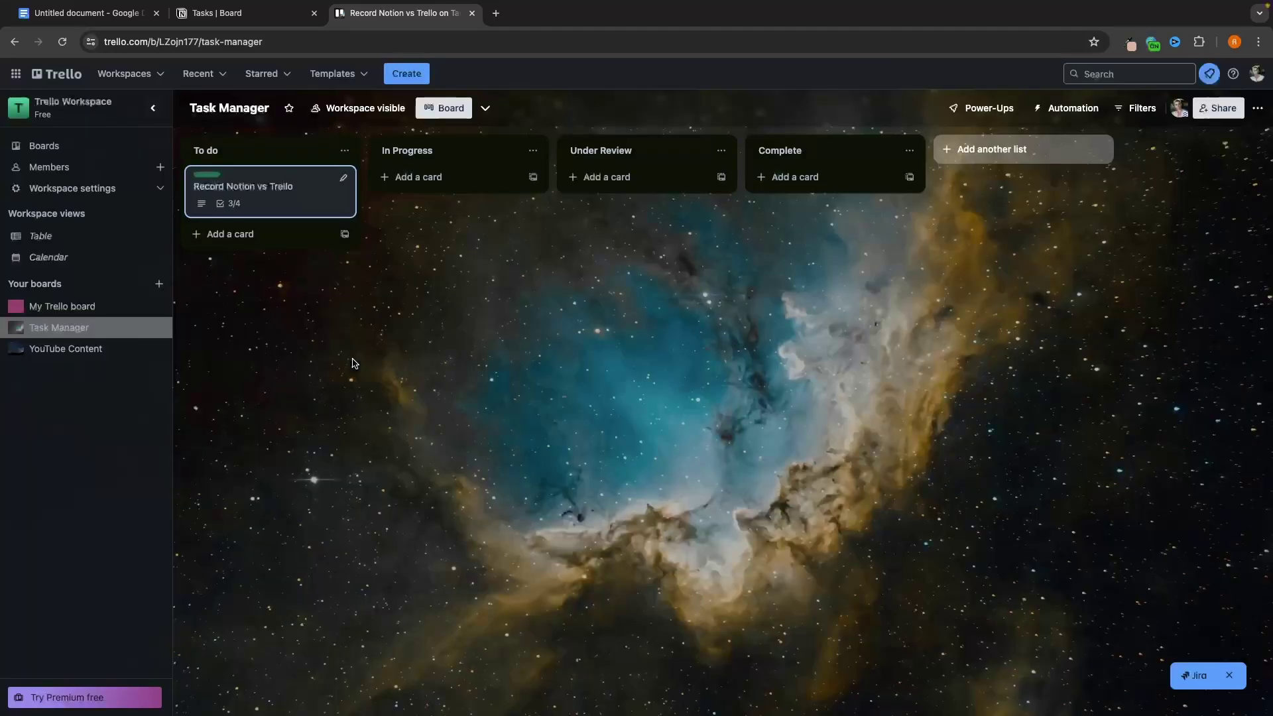
Step: Move the card to In Progress, tick Record video, then move it to Under Review
{"action": "left_click_drag", "start_coordinate": [278, 182], "coordinate": [439, 178]}
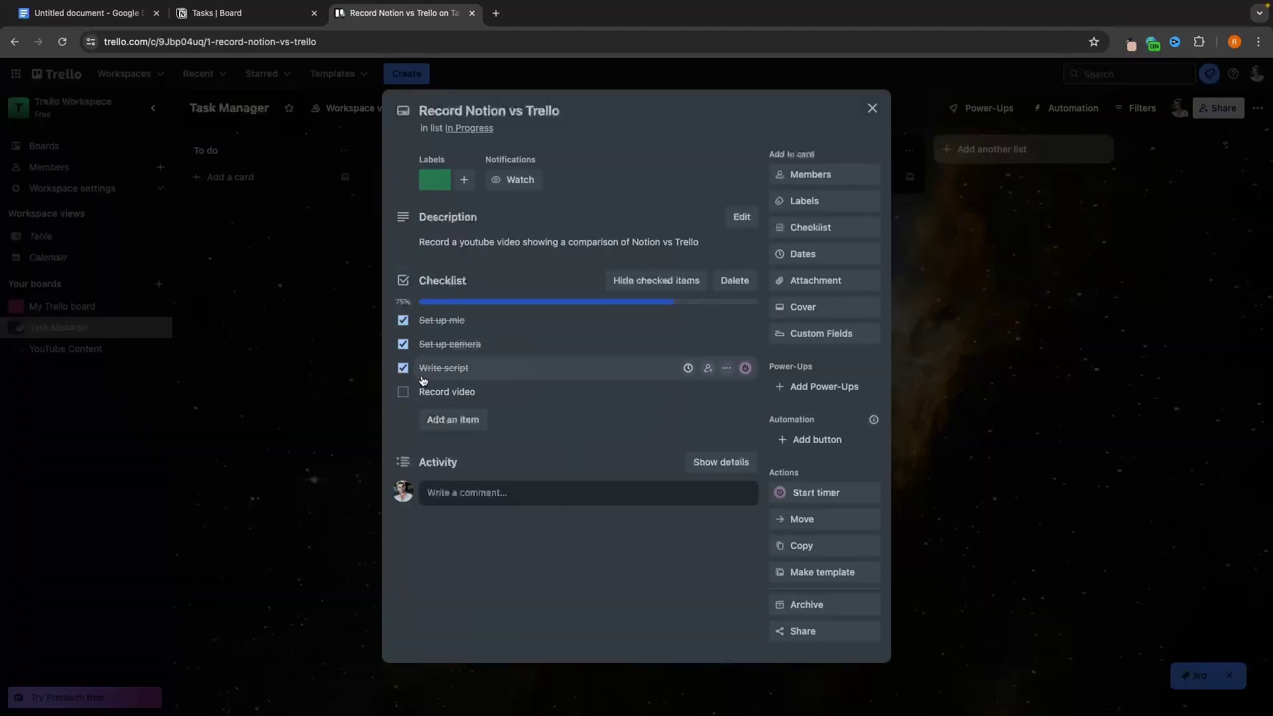
{"action": "left_click", "coordinate": [403, 390]}
{"action": "key", "text": "Escape"}
{"action": "left_click_drag", "start_coordinate": [448, 199], "coordinate": [646, 196]}
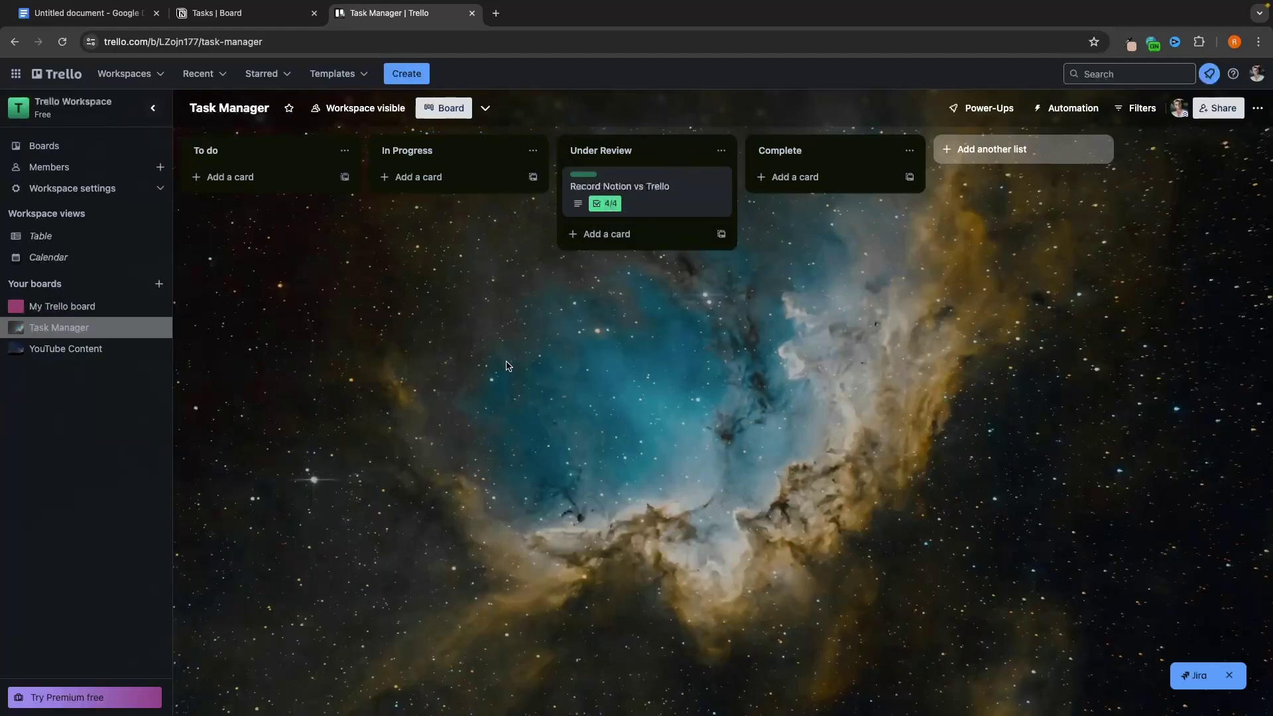
Step: Delete the completed checklist from the card
{"action": "left_click", "coordinate": [646, 199]}
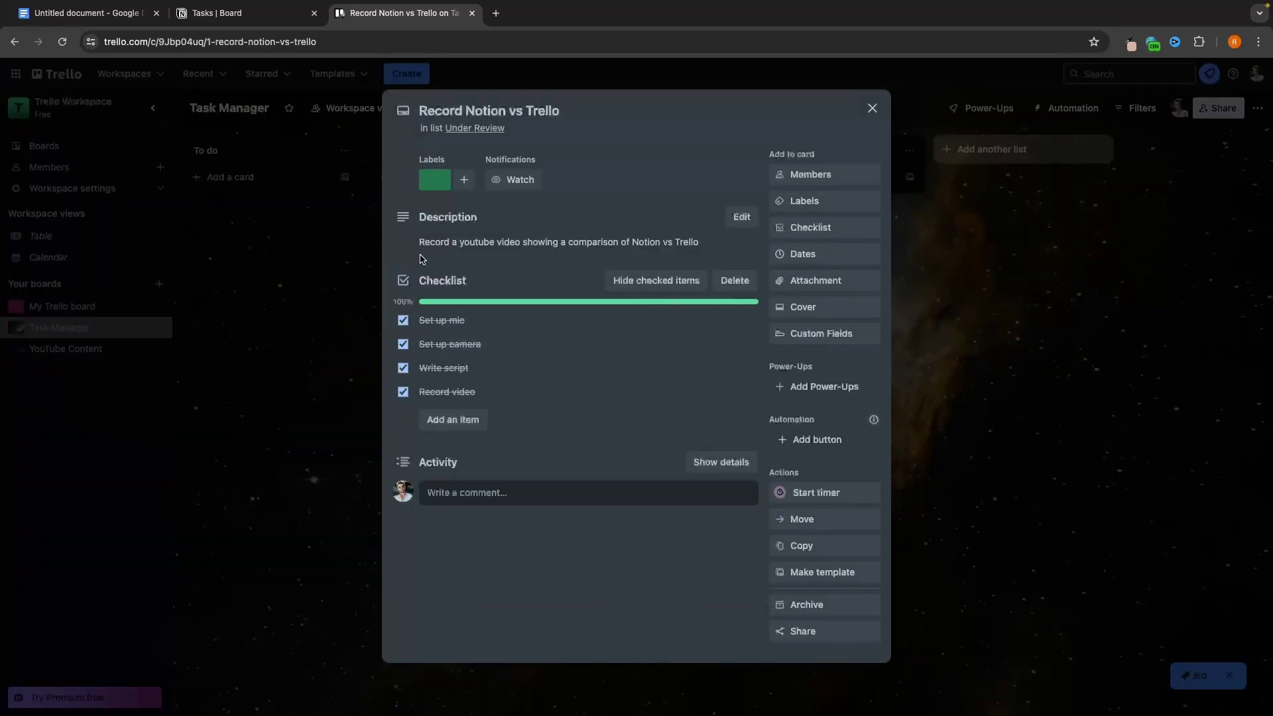
{"action": "left_click", "coordinate": [734, 281]}
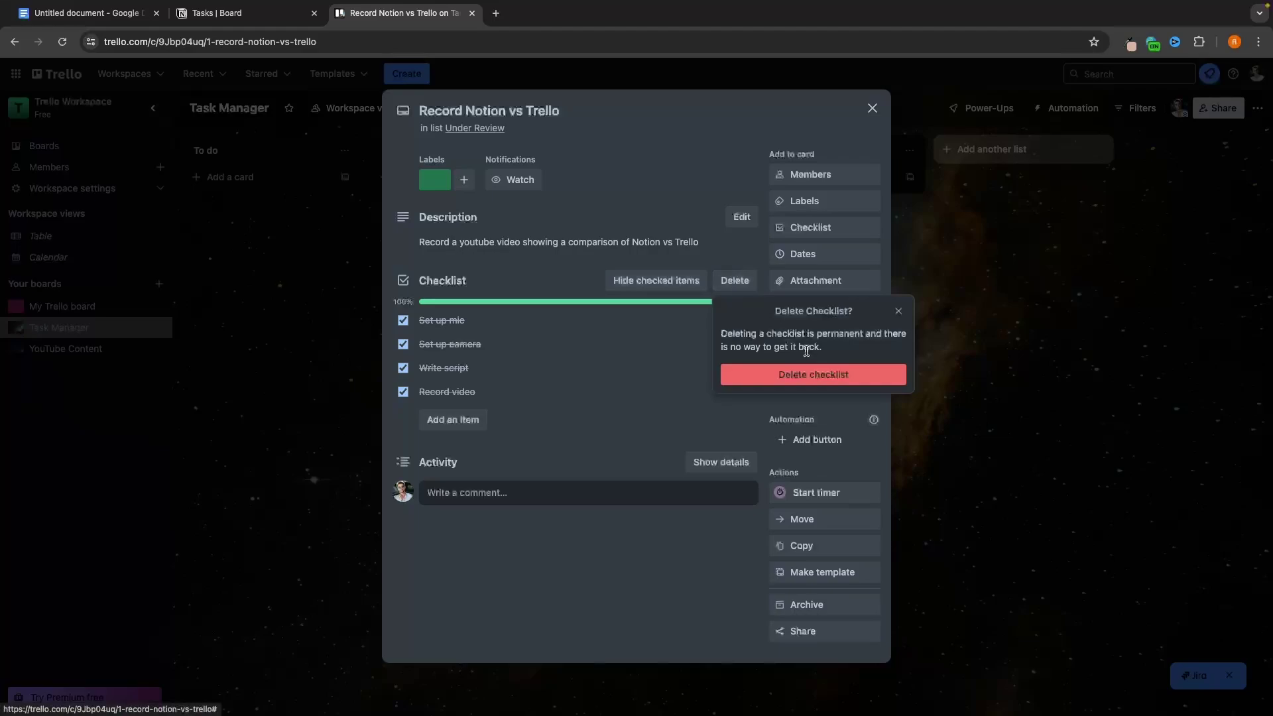
{"action": "left_click", "coordinate": [826, 369]}
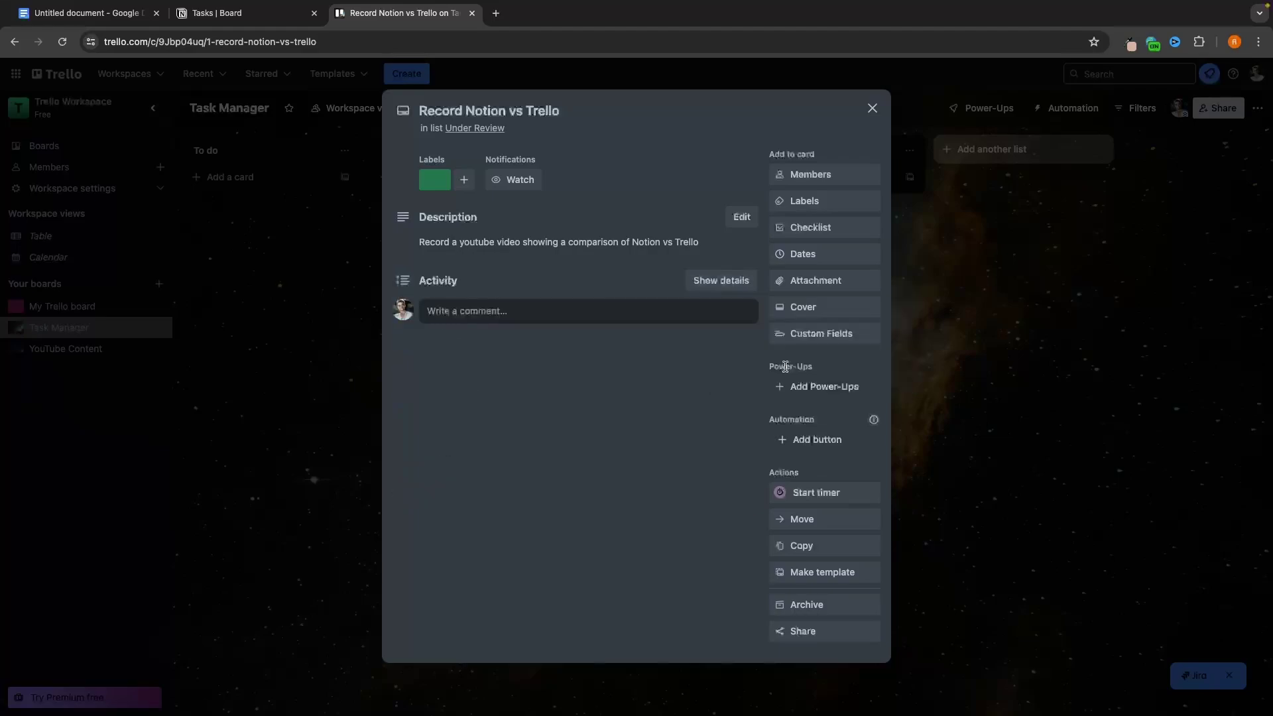
Step: Give the card a due date of 8 Jul at 12:40
{"action": "left_click", "coordinate": [815, 258]}
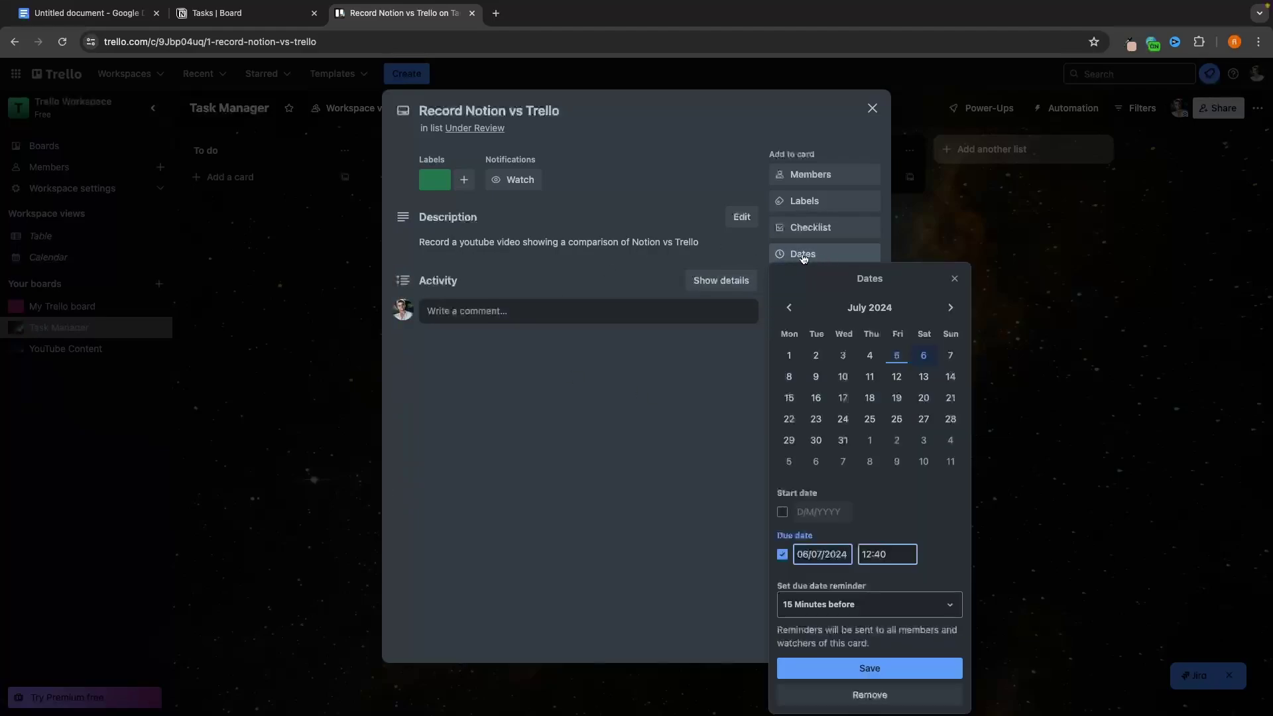
{"action": "left_click", "coordinate": [789, 378]}
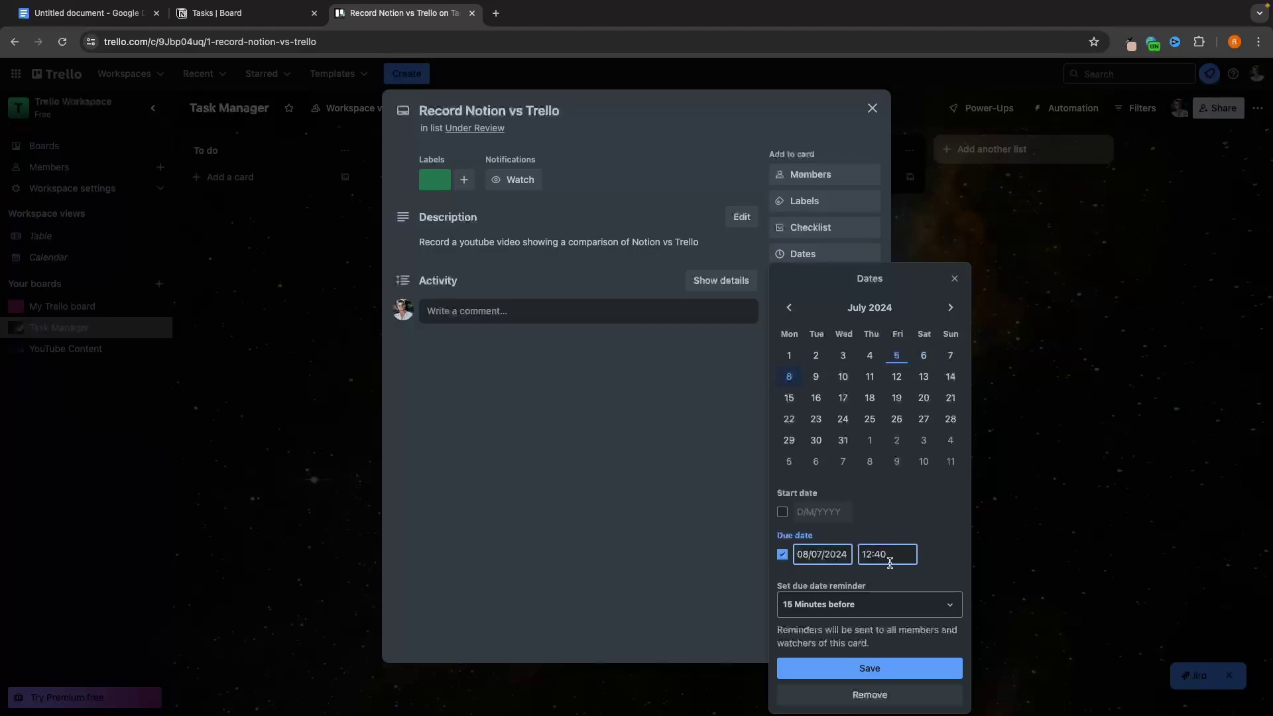
{"action": "left_click", "coordinate": [867, 669]}
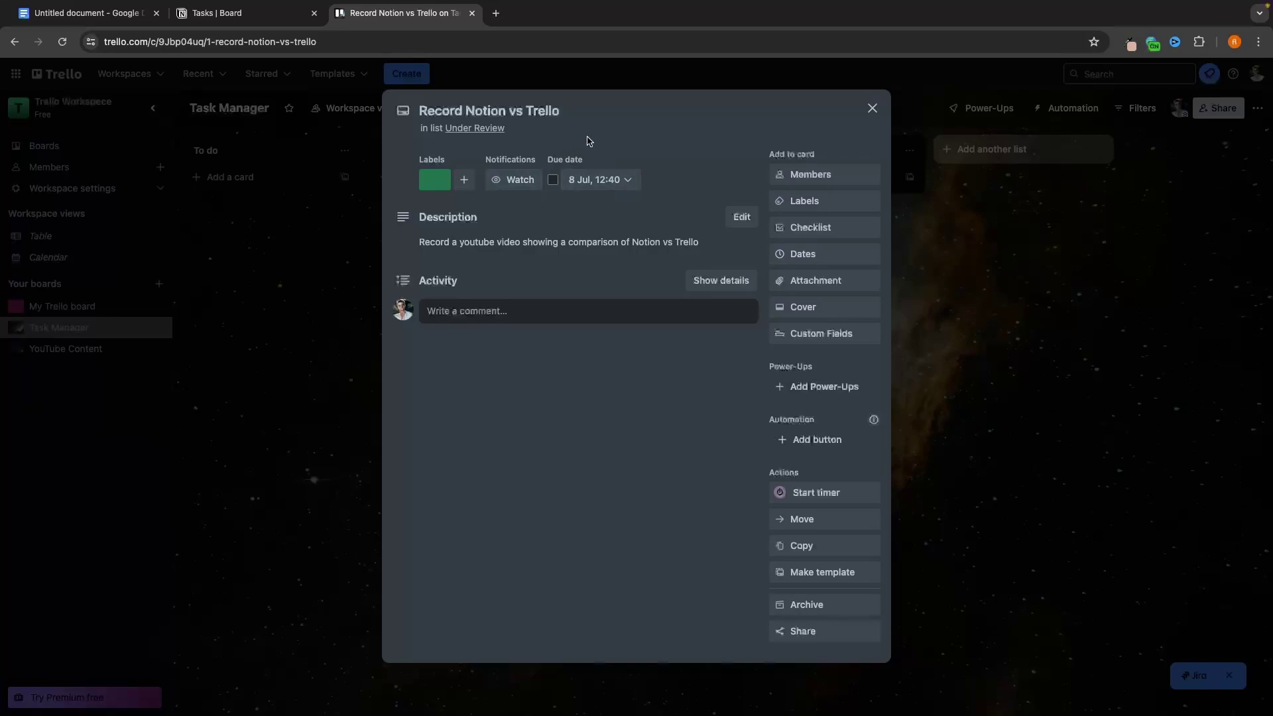
{"action": "left_click", "coordinate": [1021, 296]}
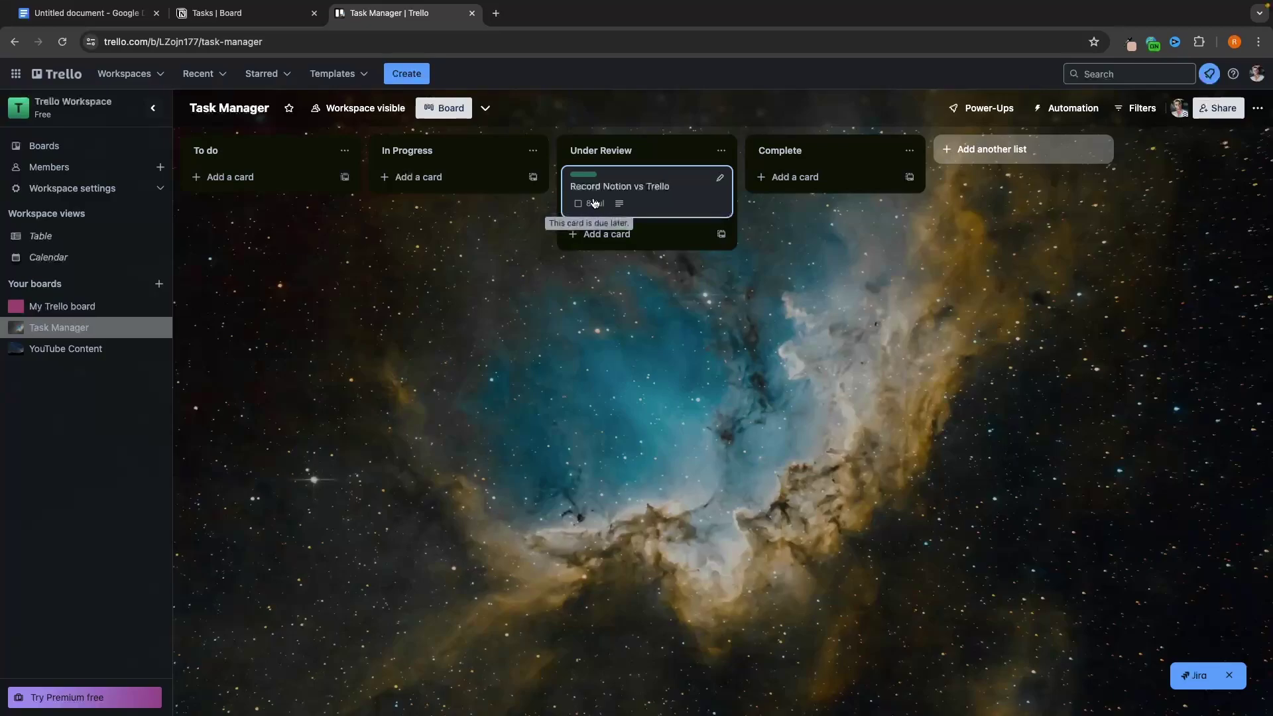
{"action": "left_click", "coordinate": [663, 195]}
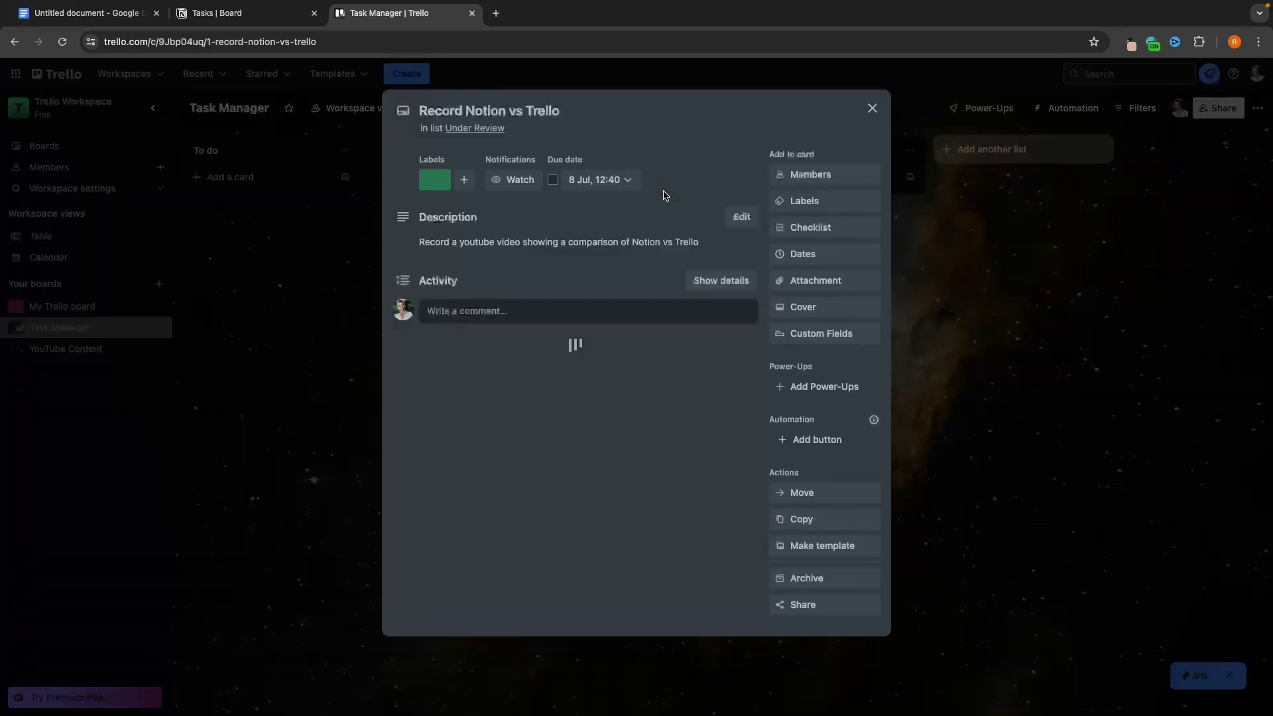
Step: Look through the card's attachment and cover options, then close the card
{"action": "left_click", "coordinate": [842, 289]}
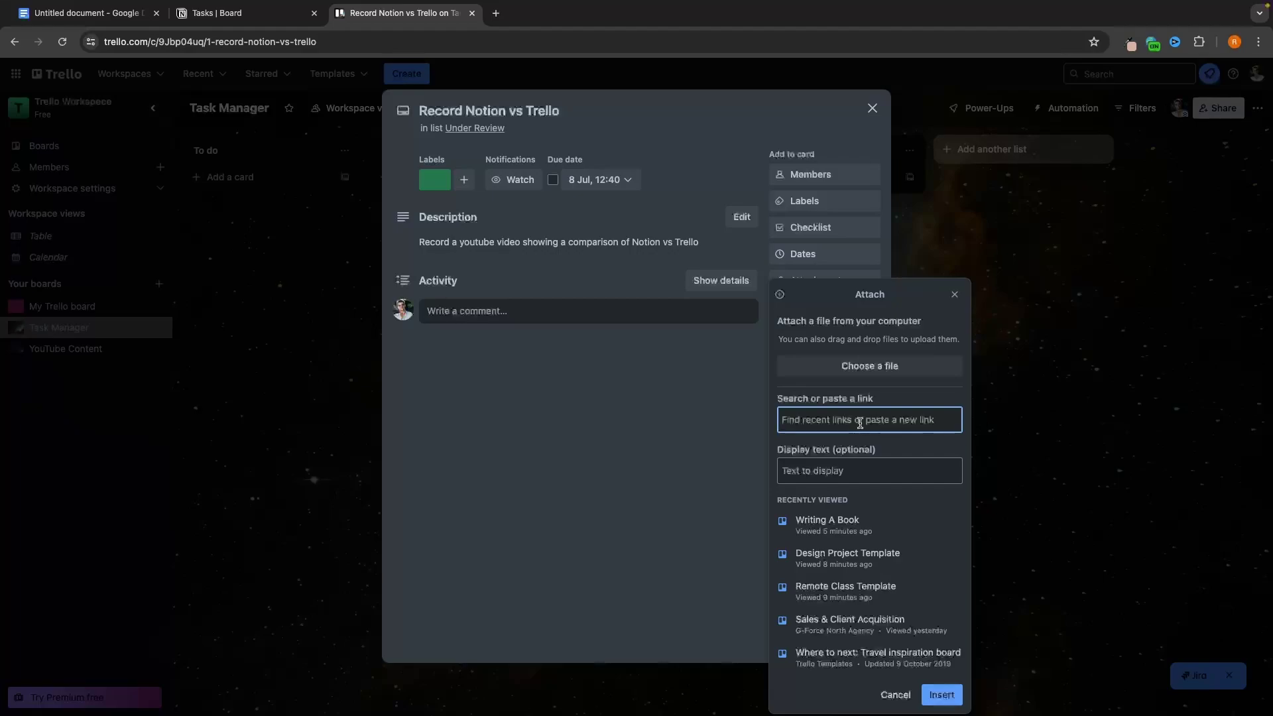
{"action": "left_click", "coordinate": [761, 407]}
{"action": "left_click", "coordinate": [833, 307]}
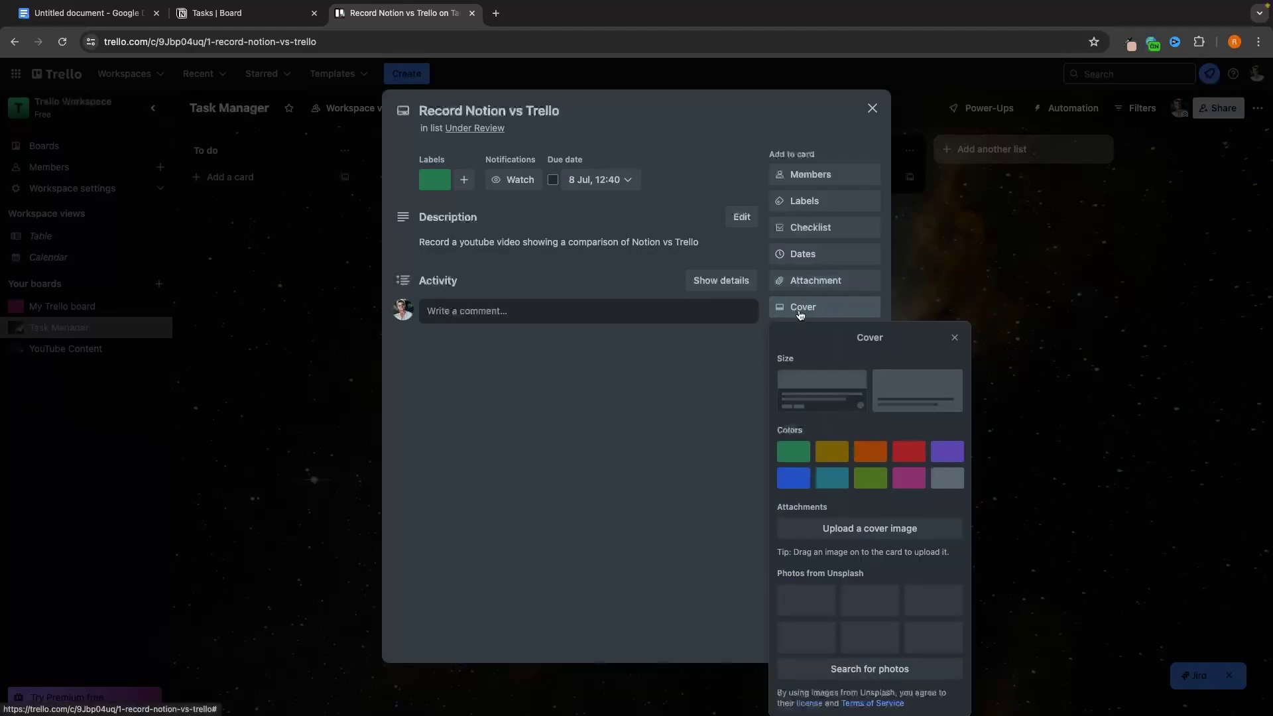
{"action": "left_click", "coordinate": [872, 108]}
Step: Move the card back into To do and give it an olive cover
{"action": "left_click_drag", "start_coordinate": [662, 167], "coordinate": [287, 197]}
{"action": "left_click", "coordinate": [287, 196]}
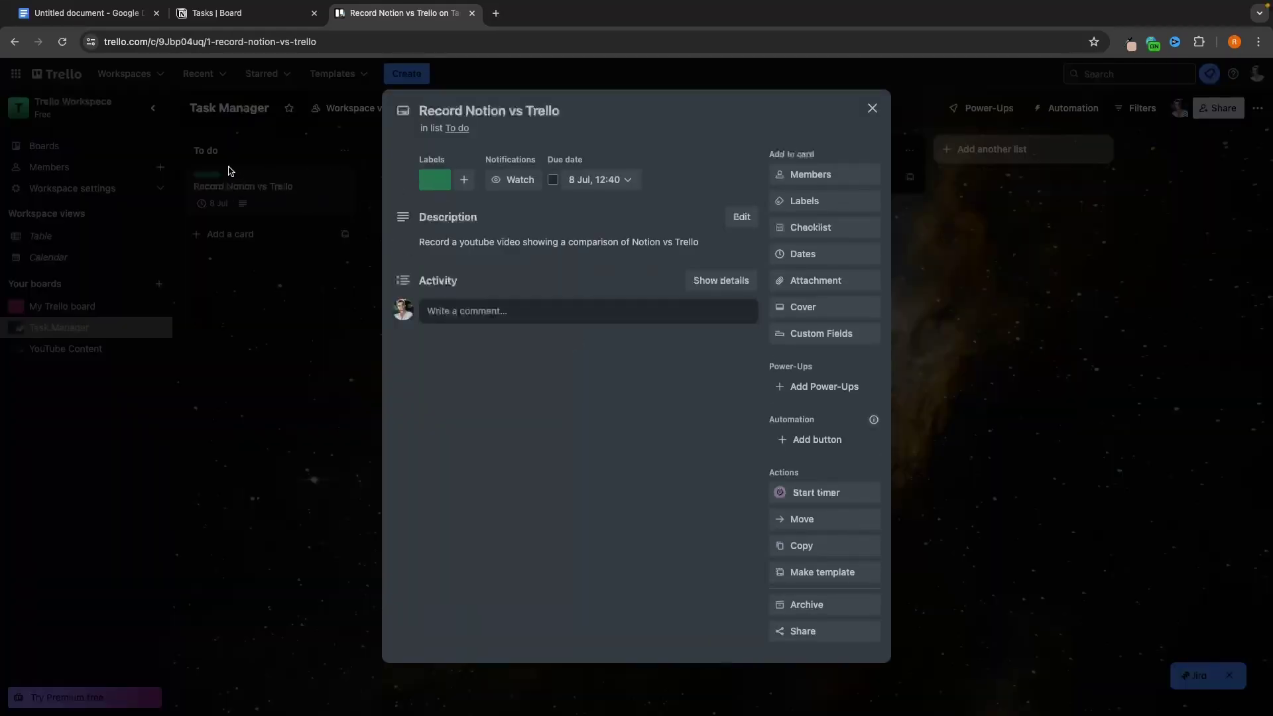
{"action": "left_click", "coordinate": [821, 303]}
{"action": "left_click", "coordinate": [833, 224]}
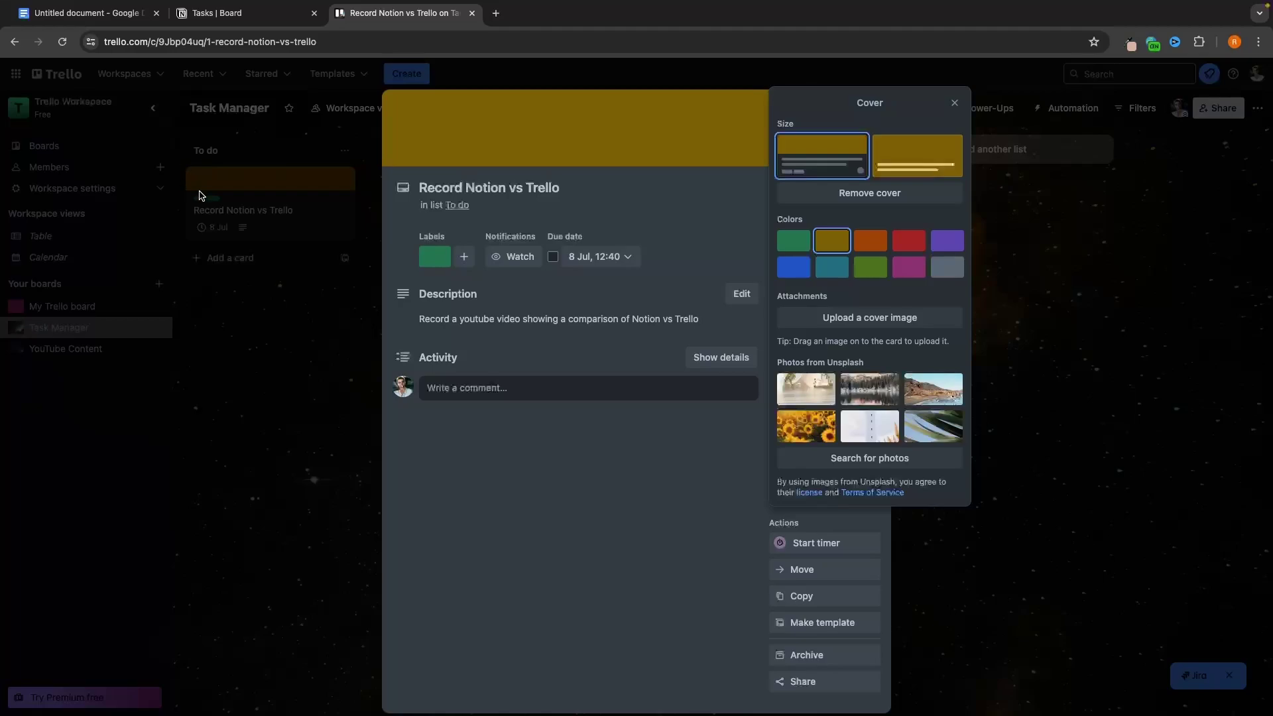
{"action": "left_click", "coordinate": [234, 175]}
{"action": "left_click", "coordinate": [271, 192]}
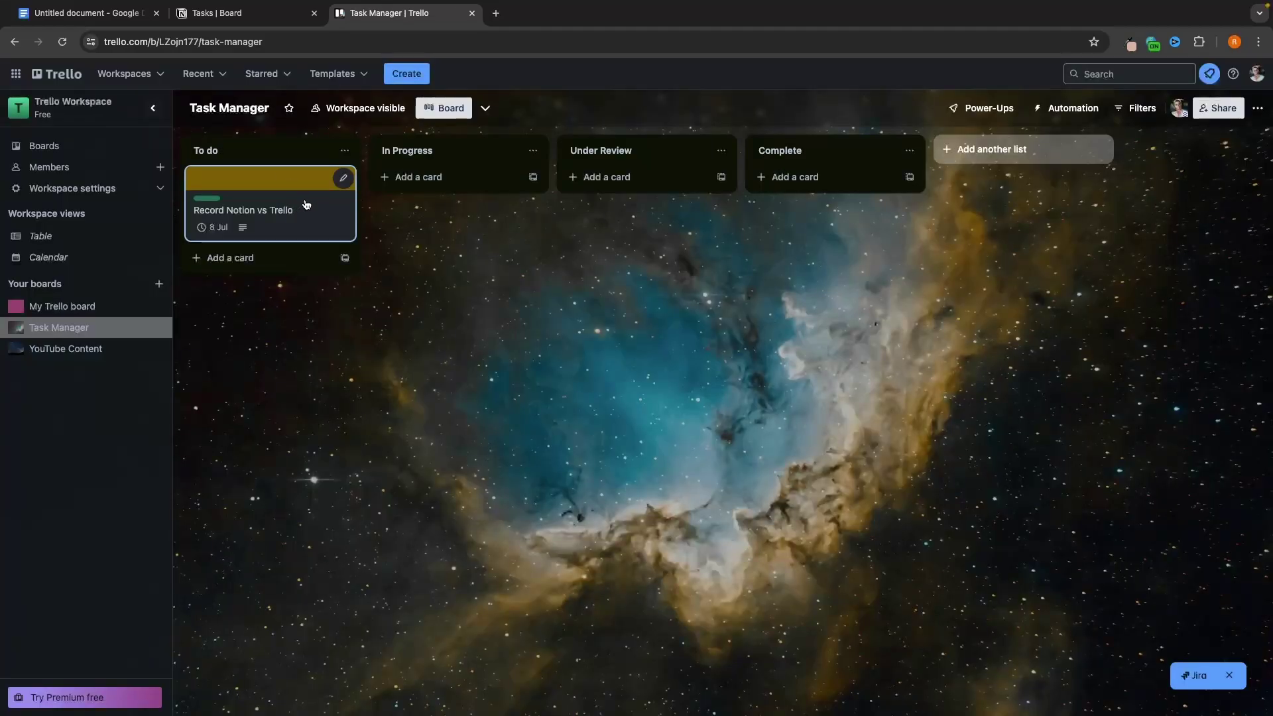
Step: Recheck the card's details, then switch to the Notion Tasks board
{"action": "left_click", "coordinate": [307, 204]}
{"action": "left_click", "coordinate": [272, 186]}
{"action": "left_click", "coordinate": [226, 13]}
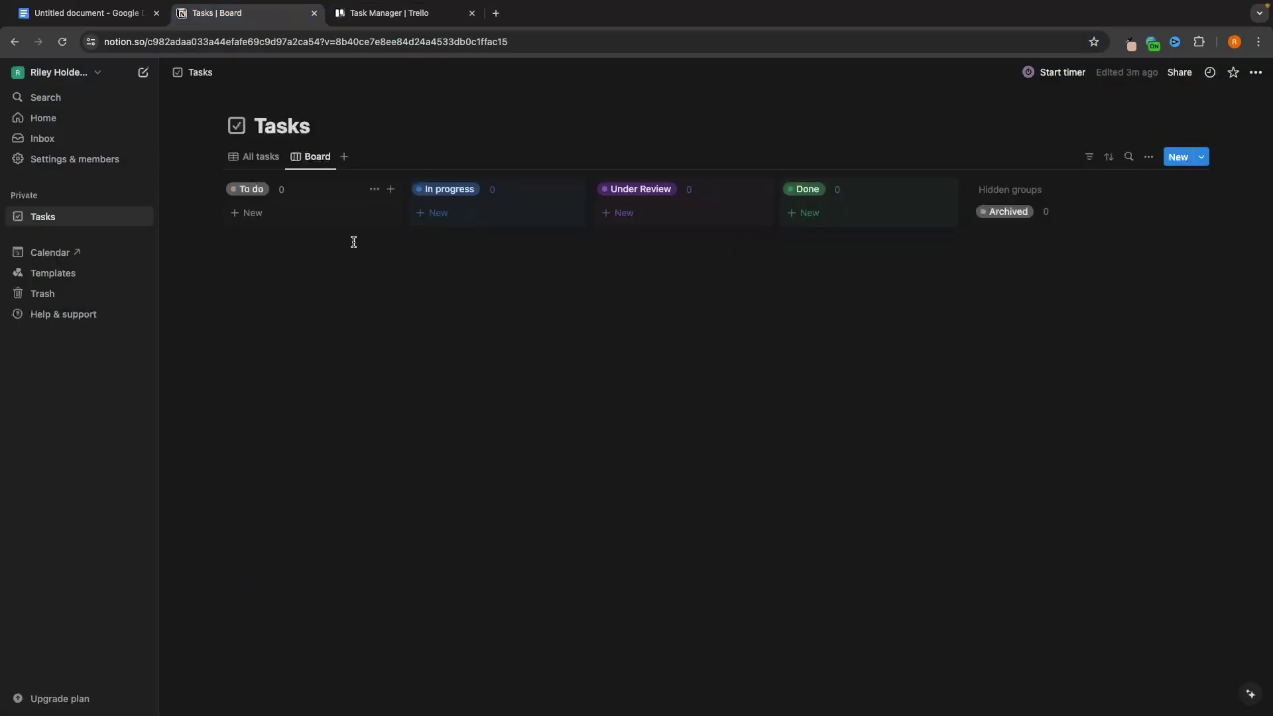
Step: Create a 'Record notion vs trello' task in Notion's To do column, checking the Trello card
{"action": "left_click", "coordinate": [327, 213]}
{"action": "type", "text": "Record notion vs trello"}
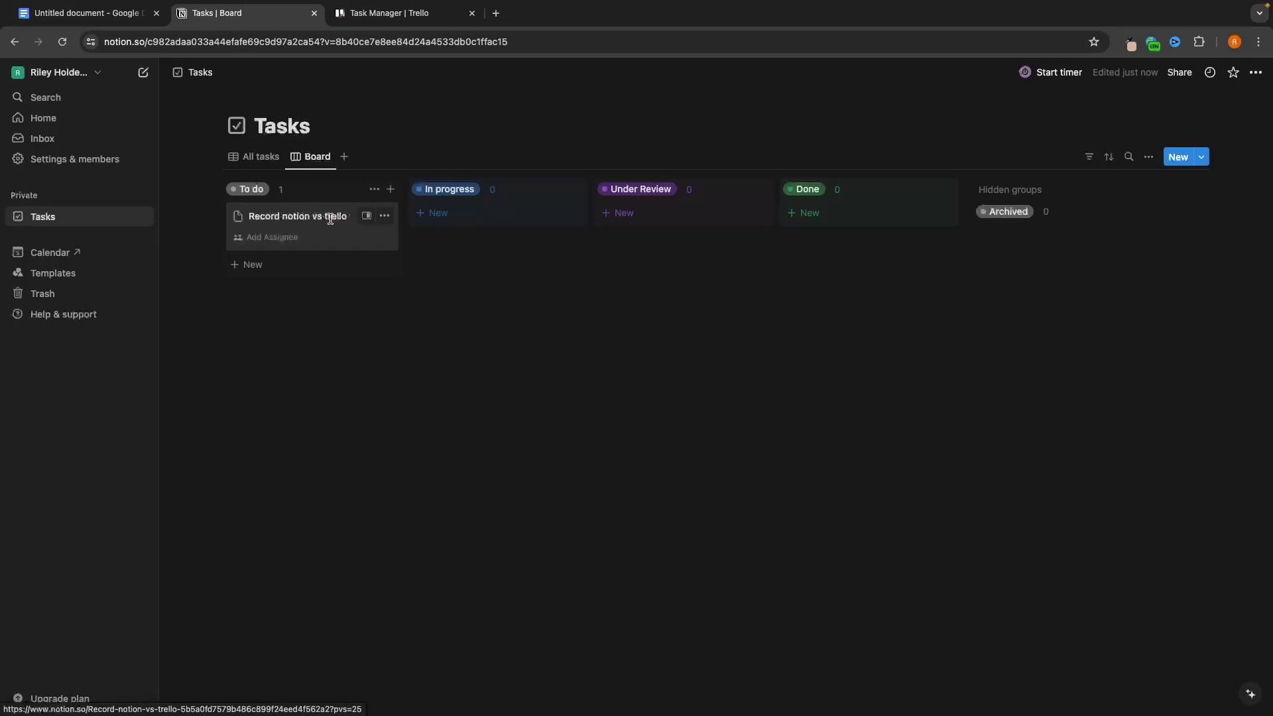
{"action": "left_click", "coordinate": [281, 240]}
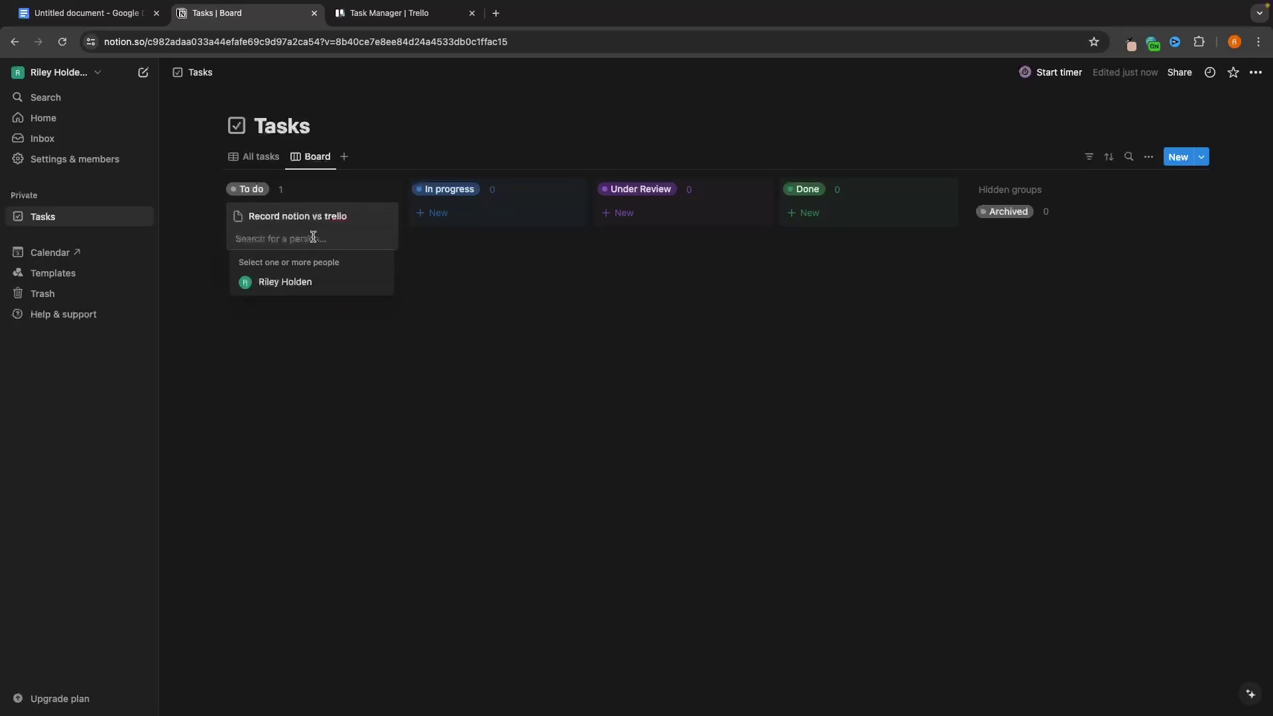
{"action": "key", "text": "ctrl+Tab"}
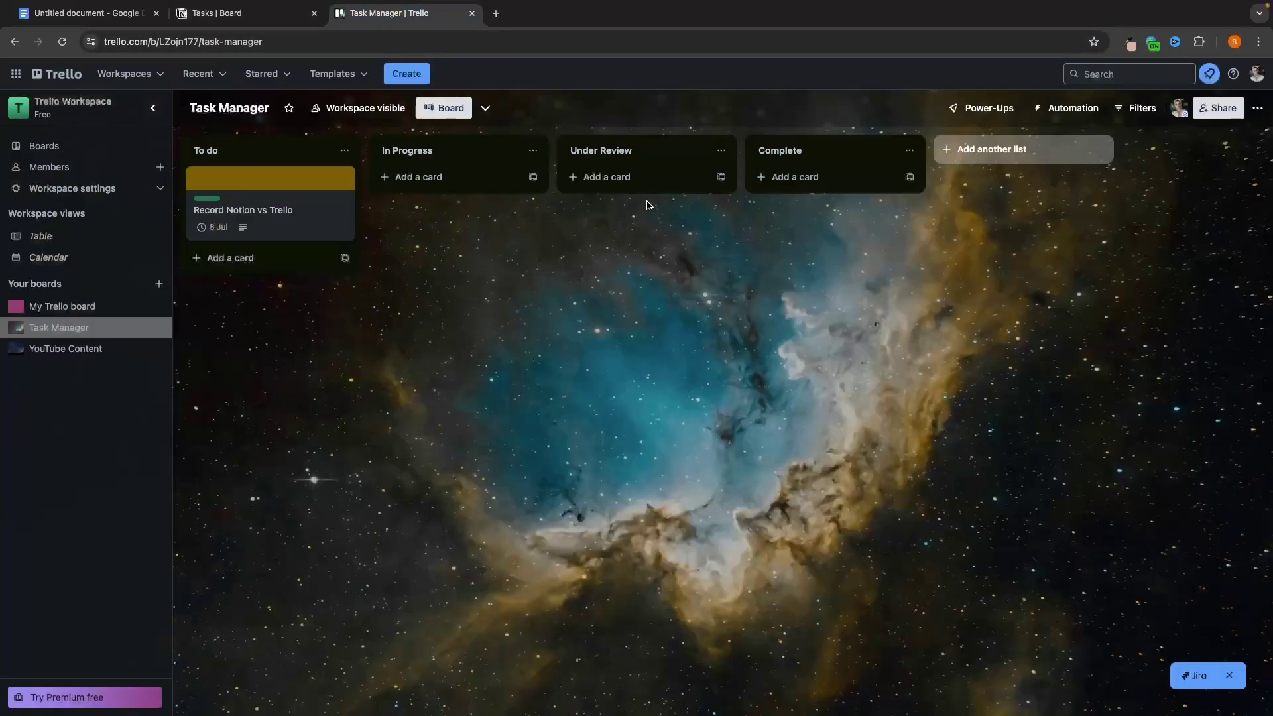
{"action": "left_click", "coordinate": [269, 236]}
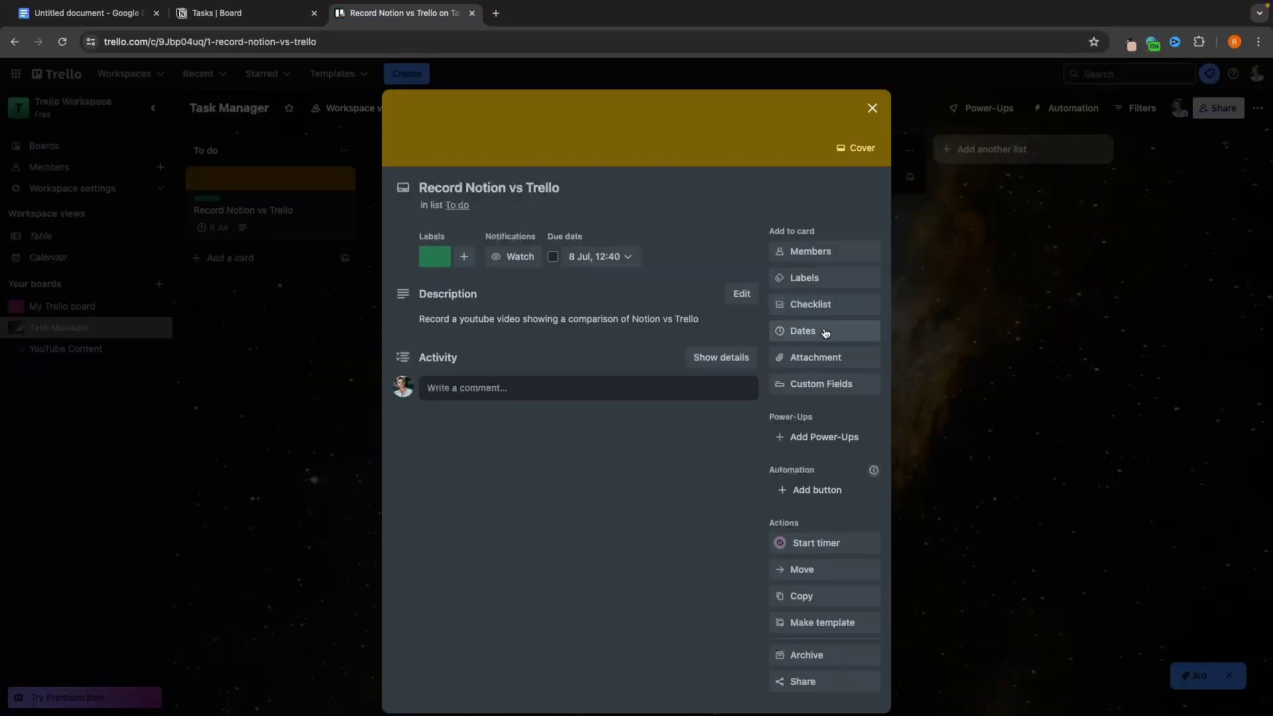
Step: Assign the task to the workspace owner and open its page beside the board
{"action": "left_click", "coordinate": [218, 13]}
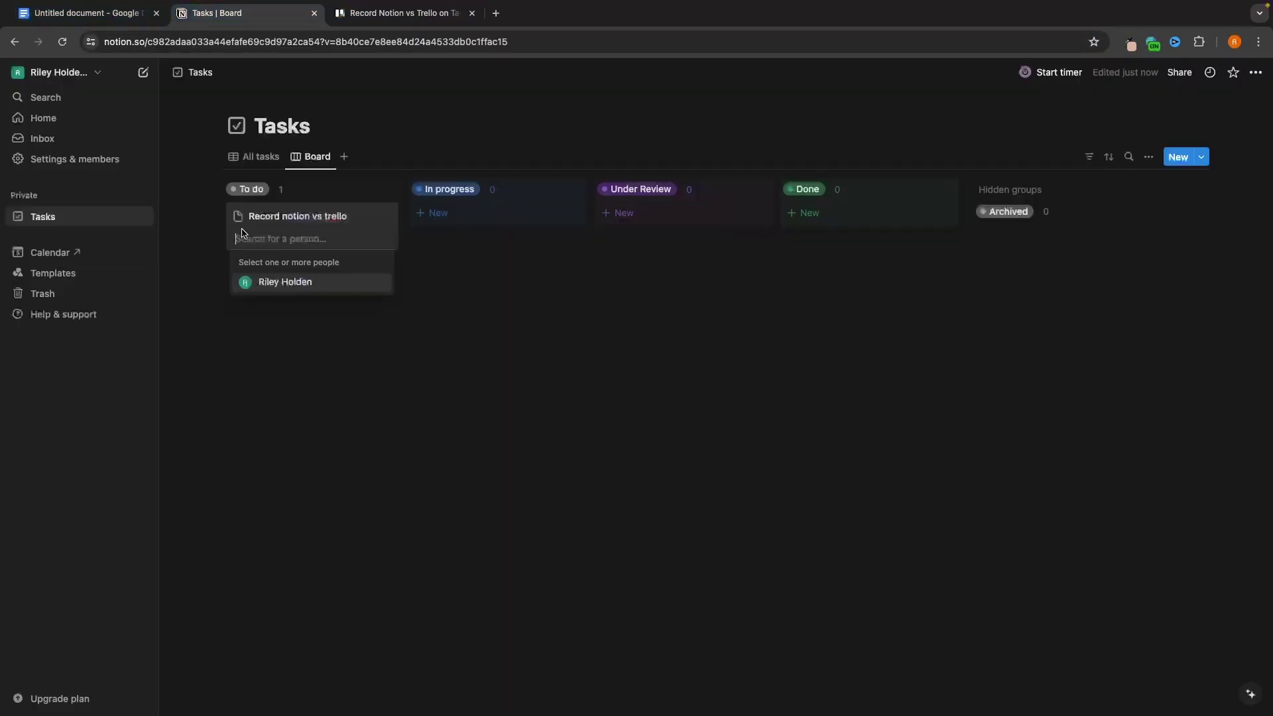
{"action": "left_click", "coordinate": [297, 283]}
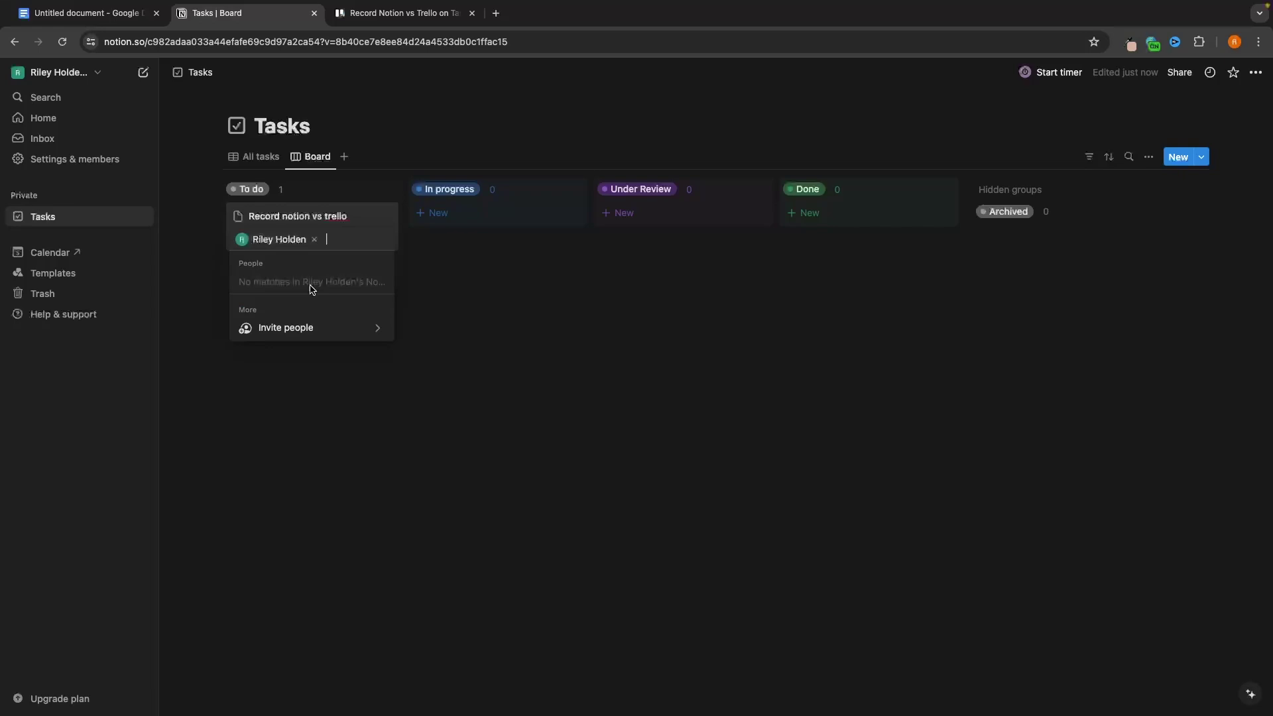
{"action": "left_click", "coordinate": [445, 283]}
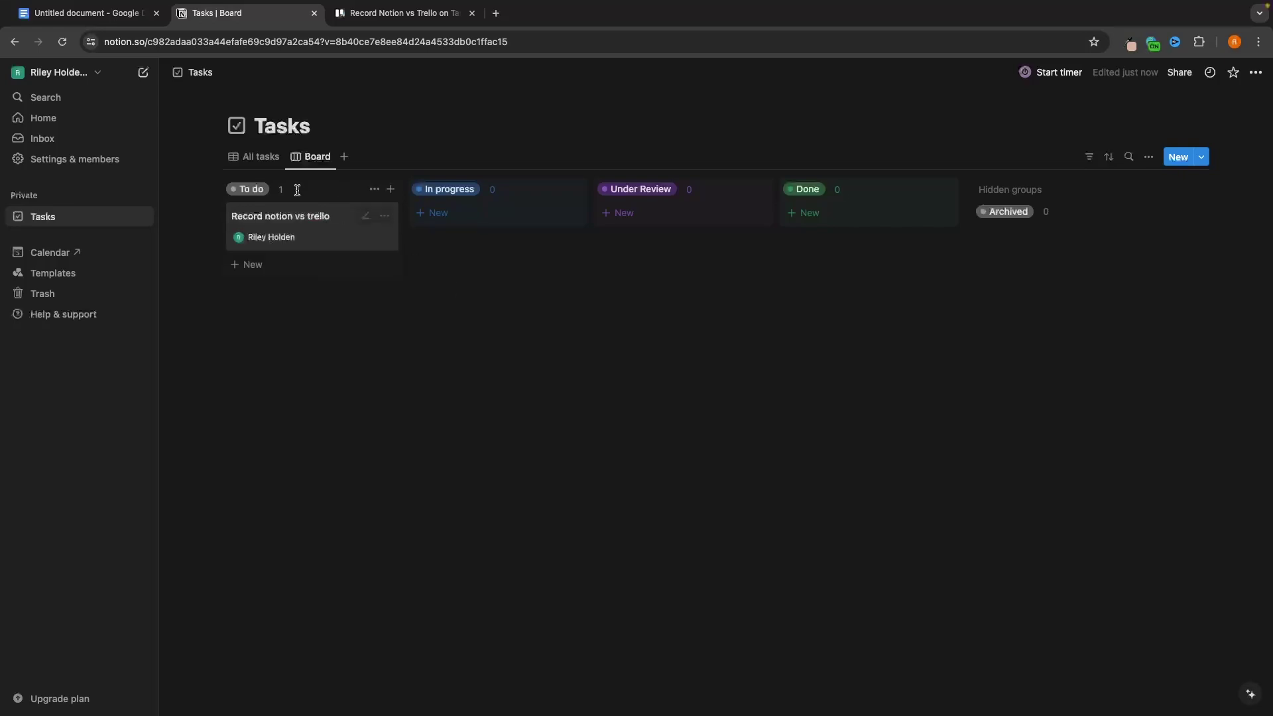
{"action": "left_click", "coordinate": [305, 223]}
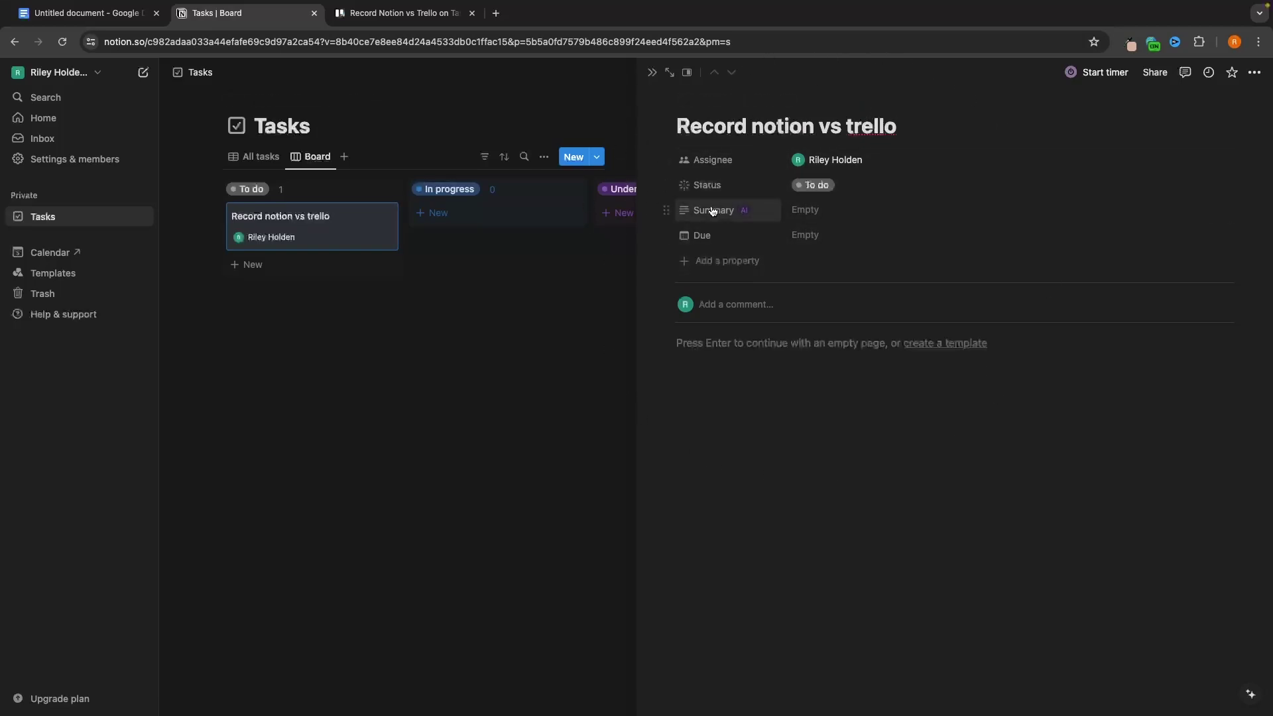
Step: Set the task's due date to July 8, 2024
{"action": "left_click", "coordinate": [767, 347]}
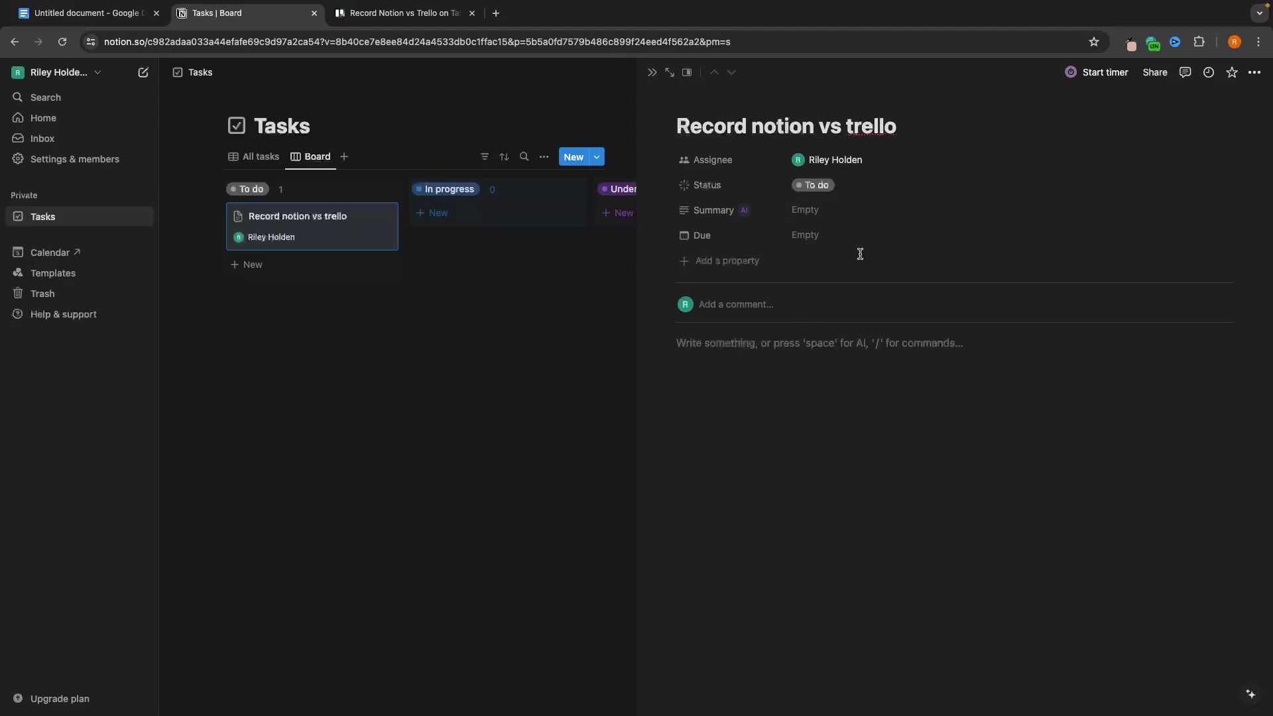
{"action": "left_click", "coordinate": [812, 238]}
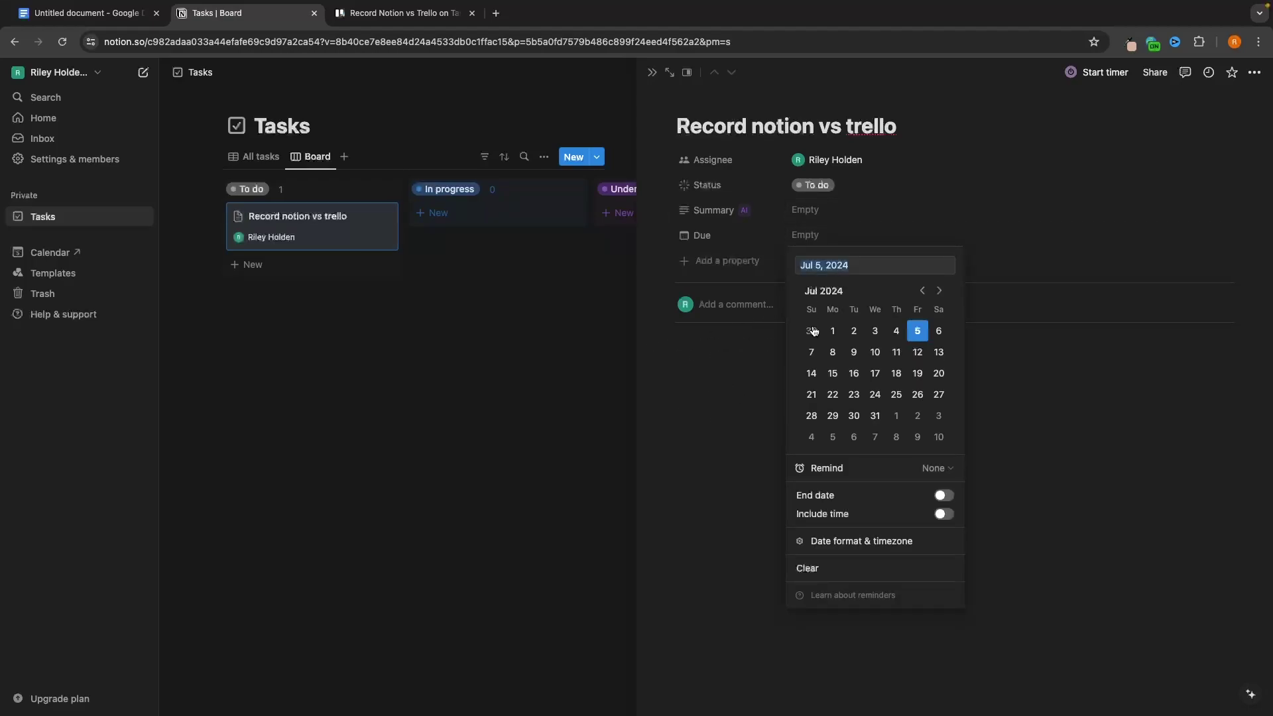
{"action": "left_click", "coordinate": [836, 359]}
{"action": "left_click", "coordinate": [1070, 425]}
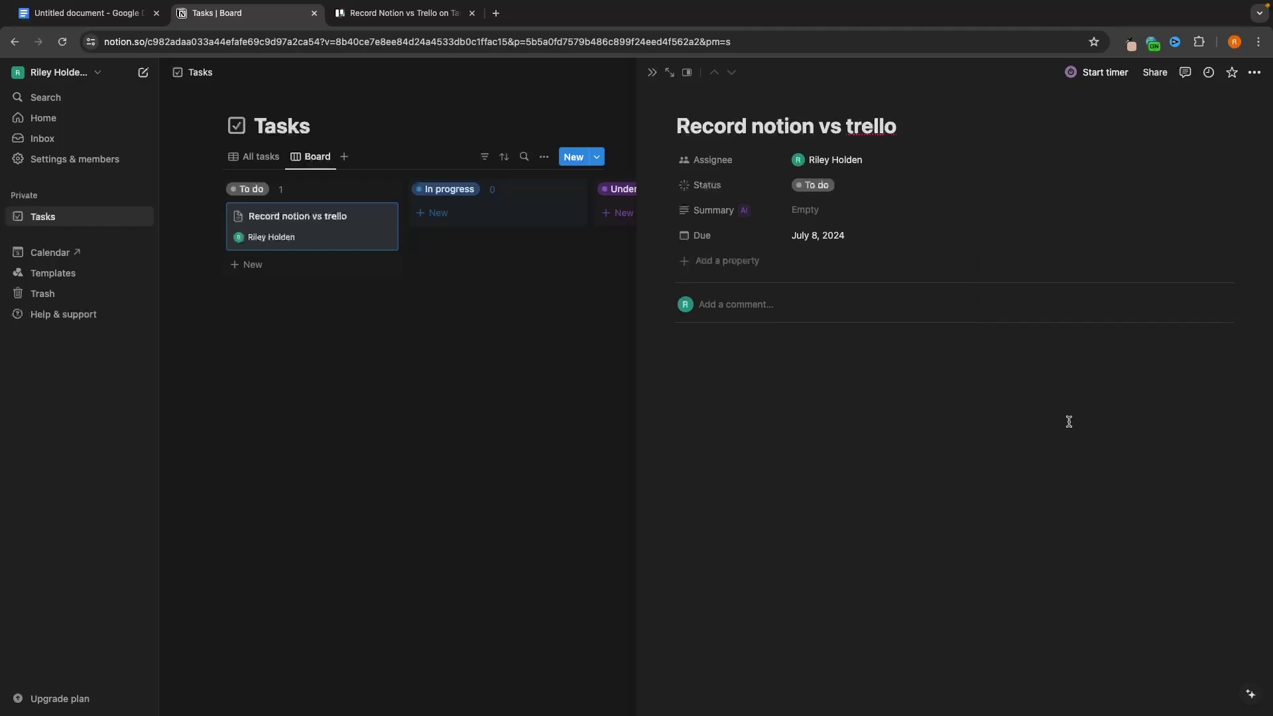
Step: Start adding a new property, comparing against the Trello card details
{"action": "left_click", "coordinate": [735, 260]}
{"action": "scroll", "coordinate": [747, 293], "scroll_direction": "down", "scroll_amount": 5}
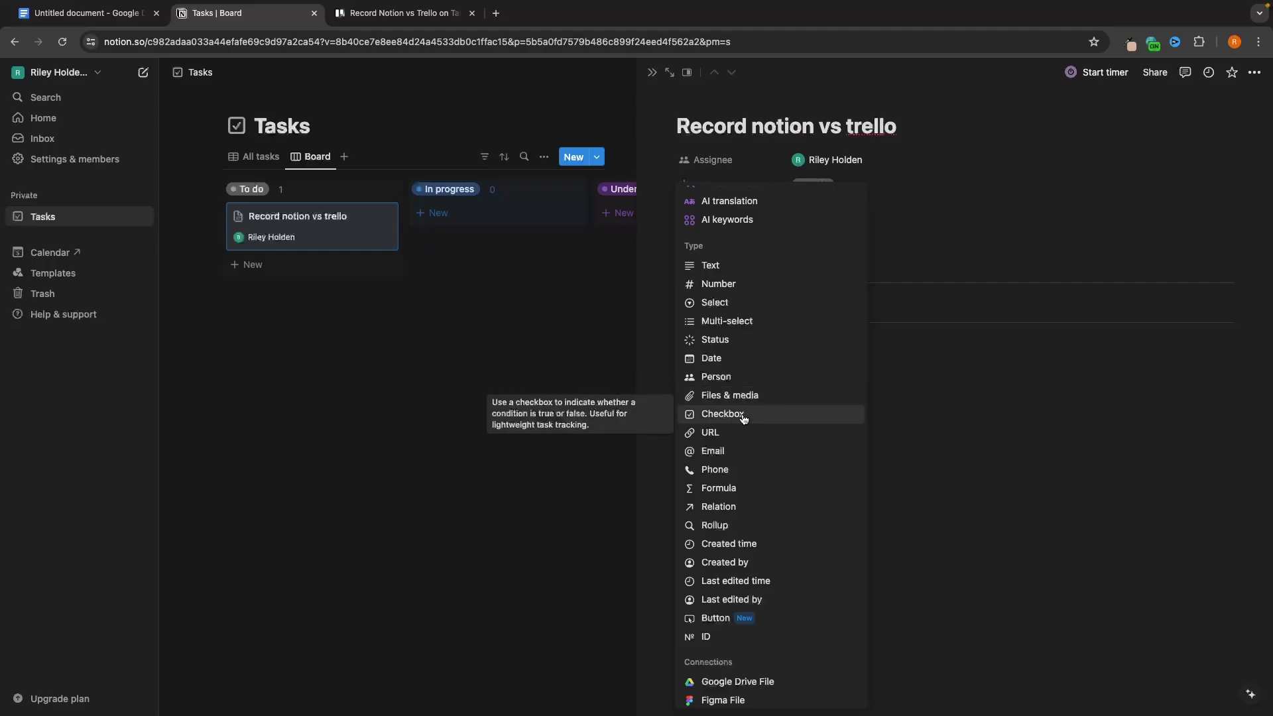
{"action": "left_click", "coordinate": [455, 18]}
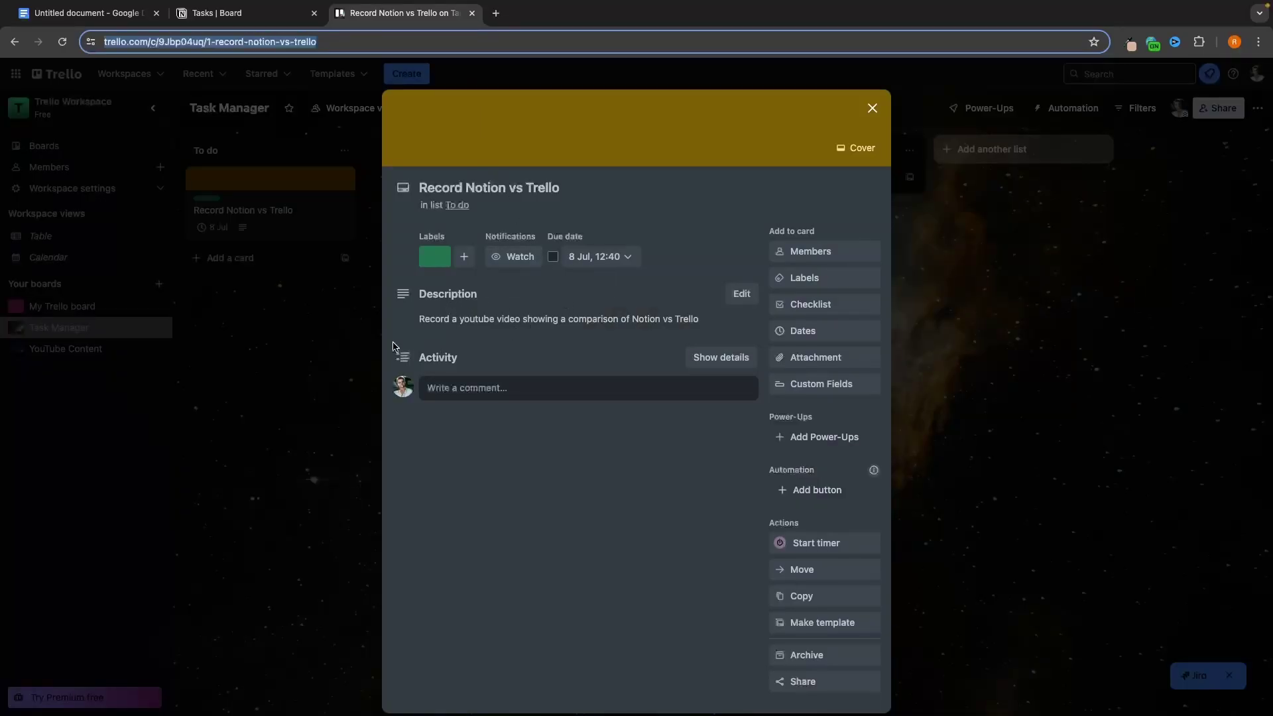
{"action": "left_click", "coordinate": [358, 342]}
{"action": "left_click", "coordinate": [272, 15]}
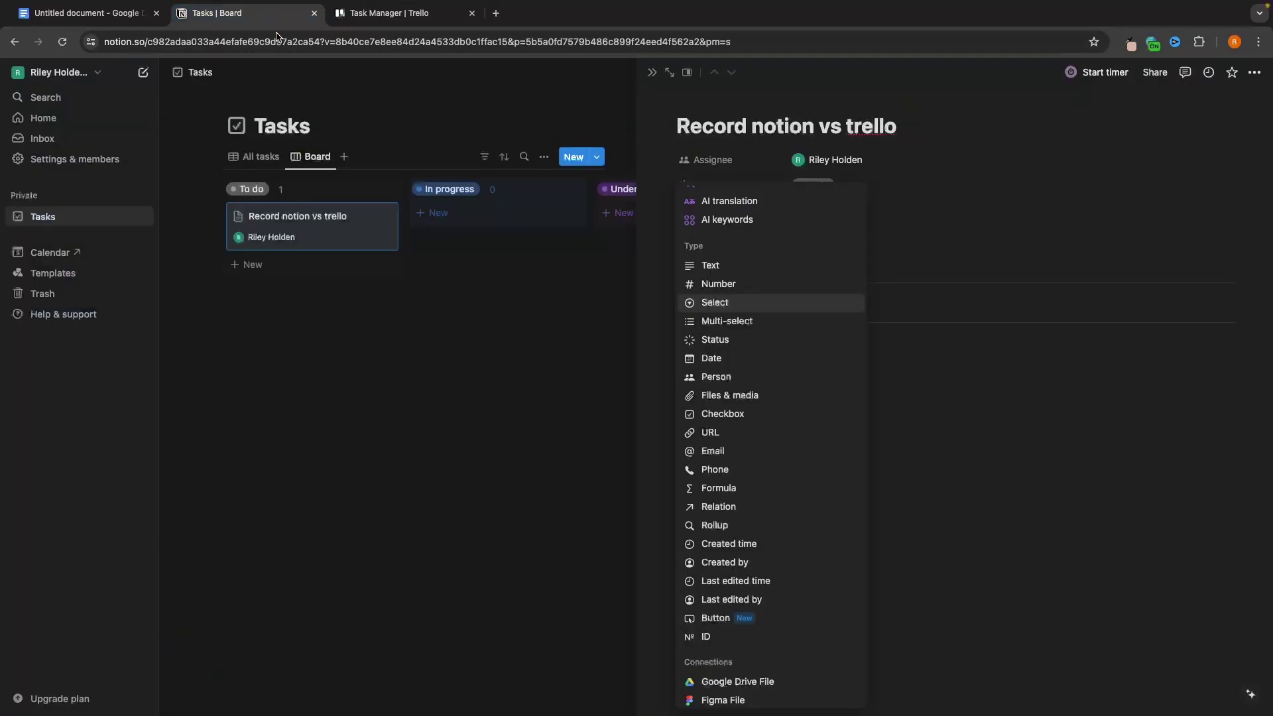
Step: Close the property menu and task panel, and drag the task into In progress
{"action": "left_click", "coordinate": [531, 259]}
{"action": "left_click", "coordinate": [536, 278]}
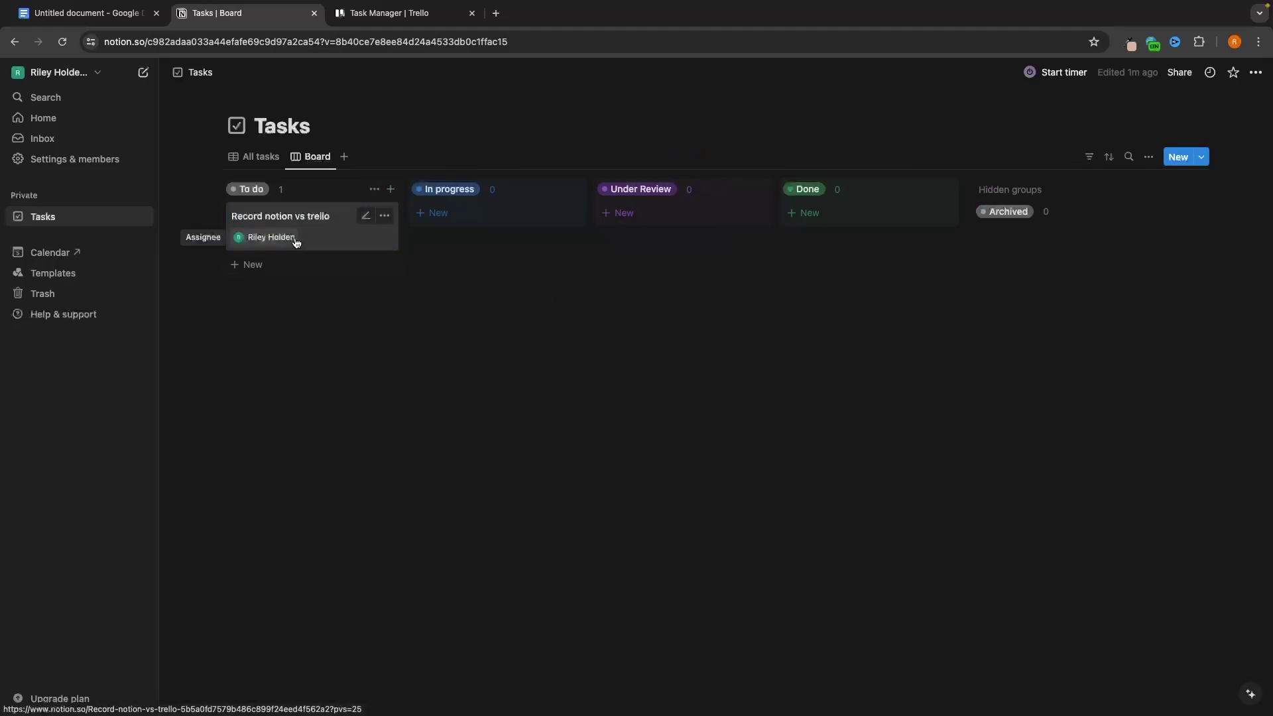
{"action": "left_click_drag", "start_coordinate": [290, 216], "coordinate": [523, 228]}
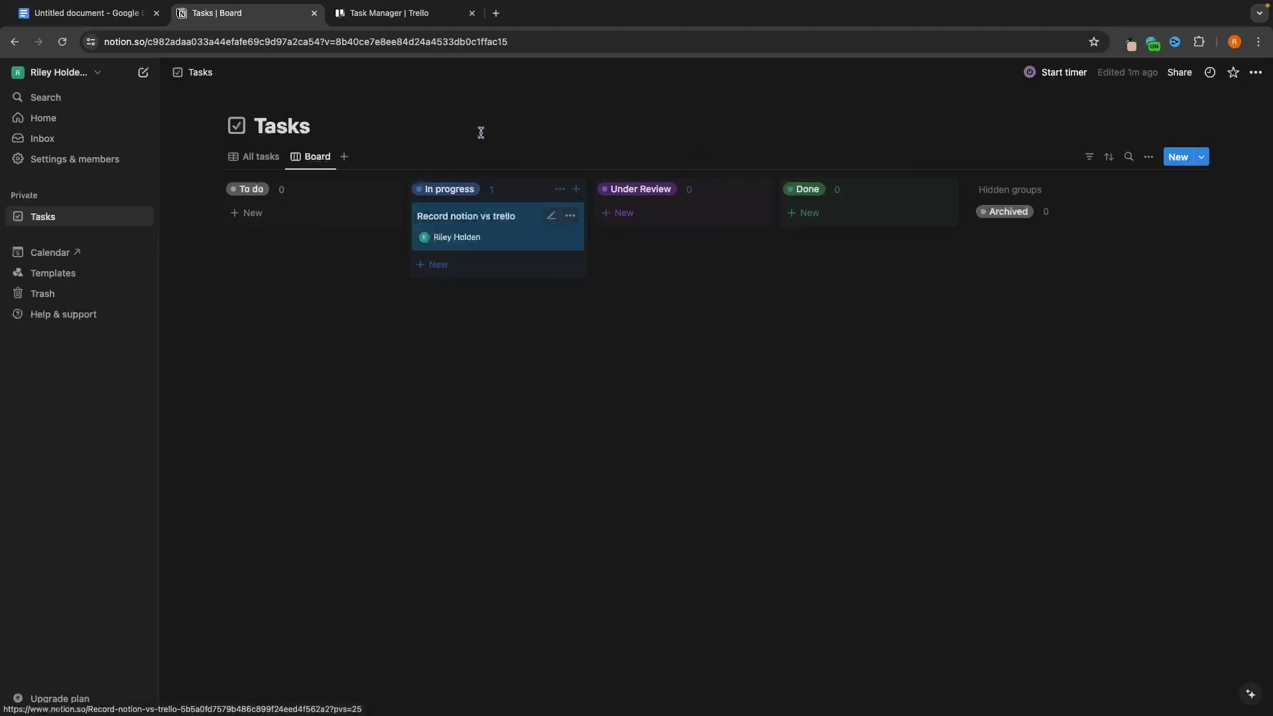
{"action": "left_click", "coordinate": [398, 13]}
{"action": "left_click", "coordinate": [225, 13]}
{"action": "left_click", "coordinate": [398, 13]}
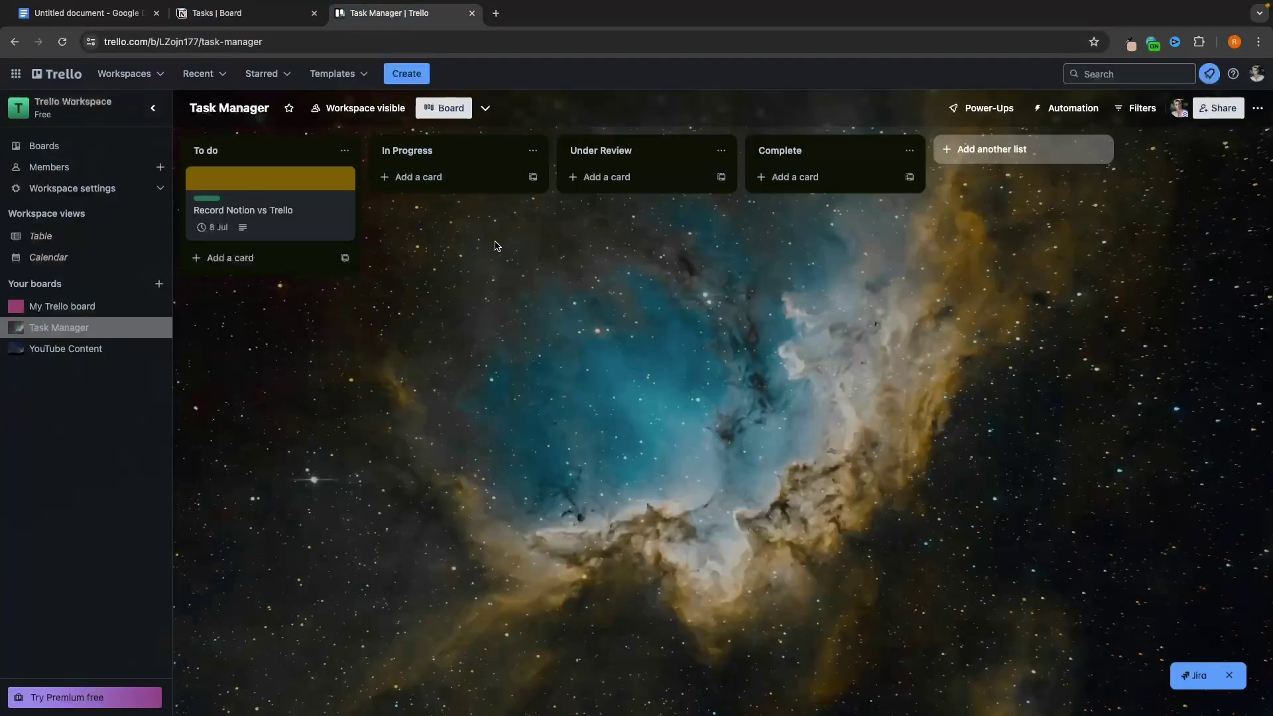
{"action": "left_click", "coordinate": [260, 14]}
{"action": "left_click", "coordinate": [398, 13]}
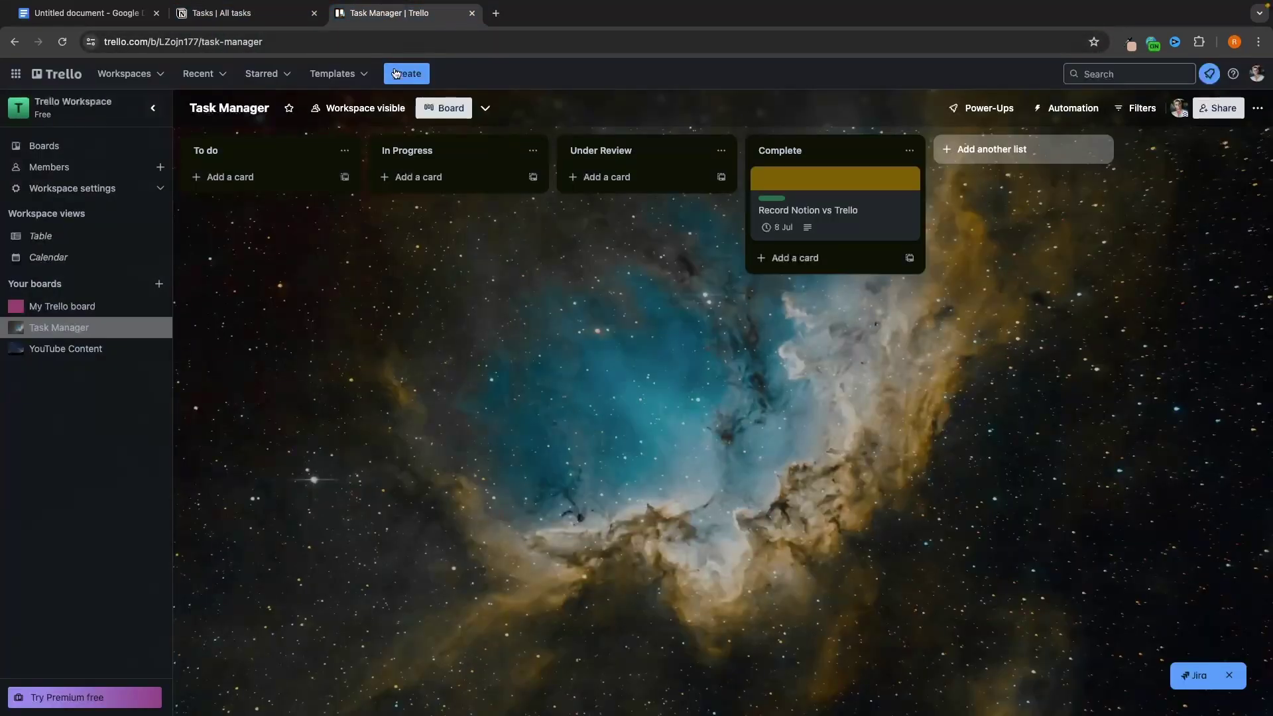
{"action": "left_click", "coordinate": [225, 13]}
{"action": "left_click", "coordinate": [383, 14]}
{"action": "left_click", "coordinate": [82, 259]}
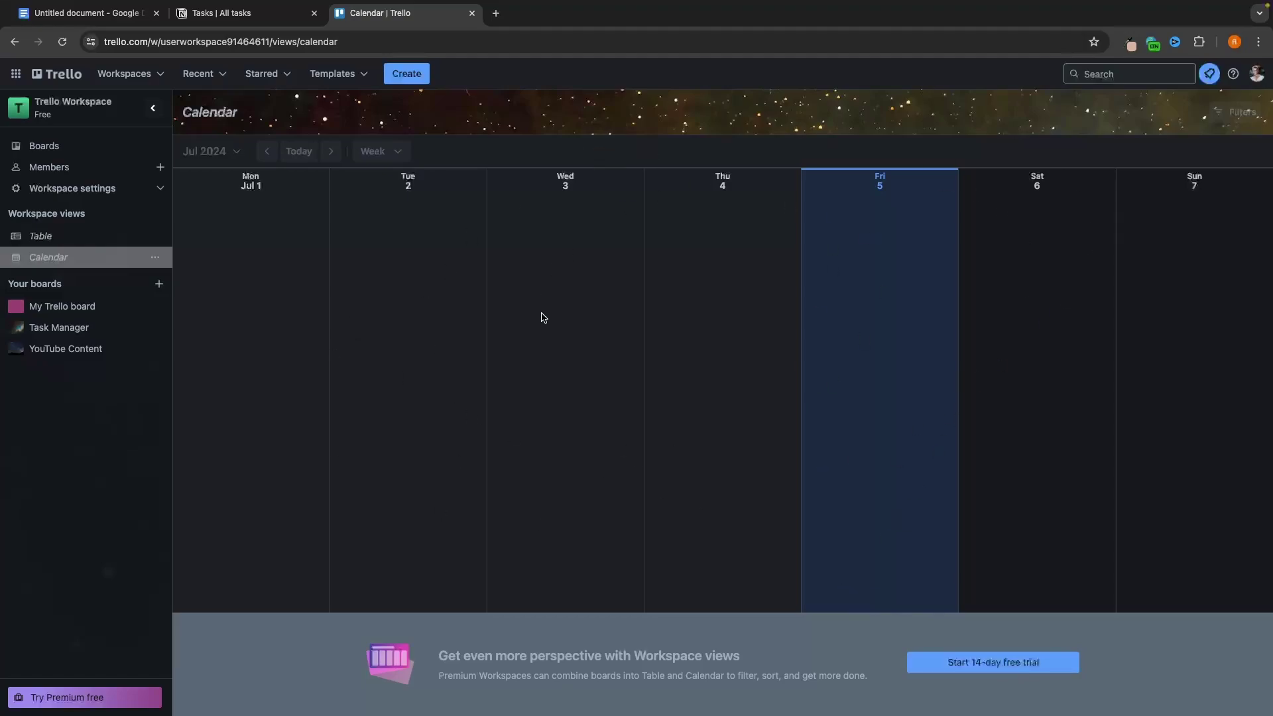
{"action": "left_click", "coordinate": [265, 16]}
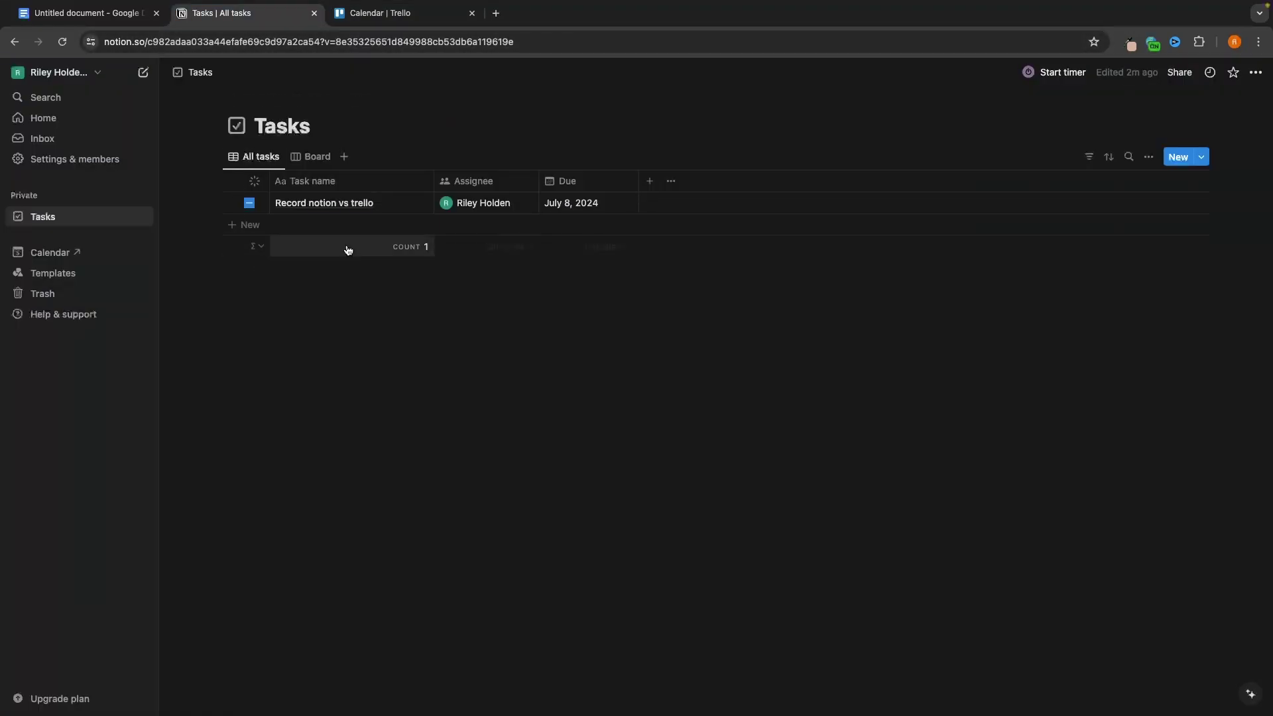
Step: Add a Calendar view to Notion Tasks showing the task on July 8, 2024
{"action": "left_click", "coordinate": [309, 154]}
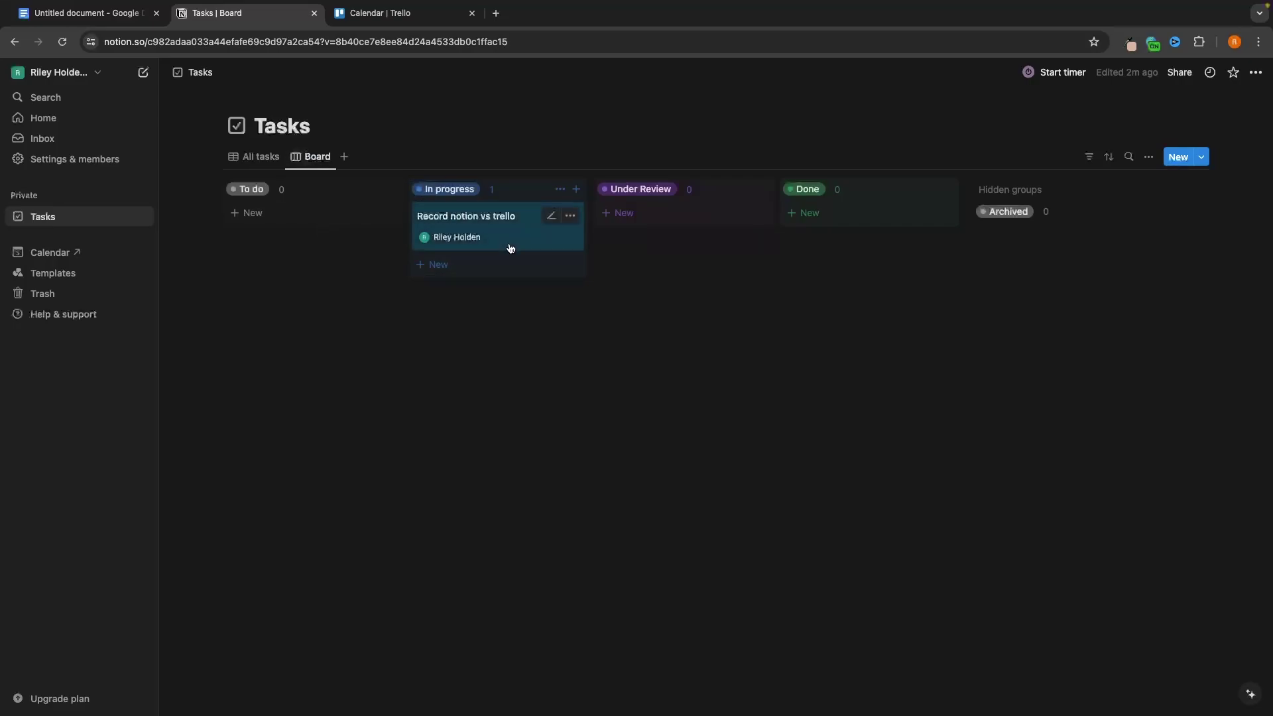
{"action": "left_click", "coordinate": [346, 159]}
{"action": "left_click", "coordinate": [330, 249]}
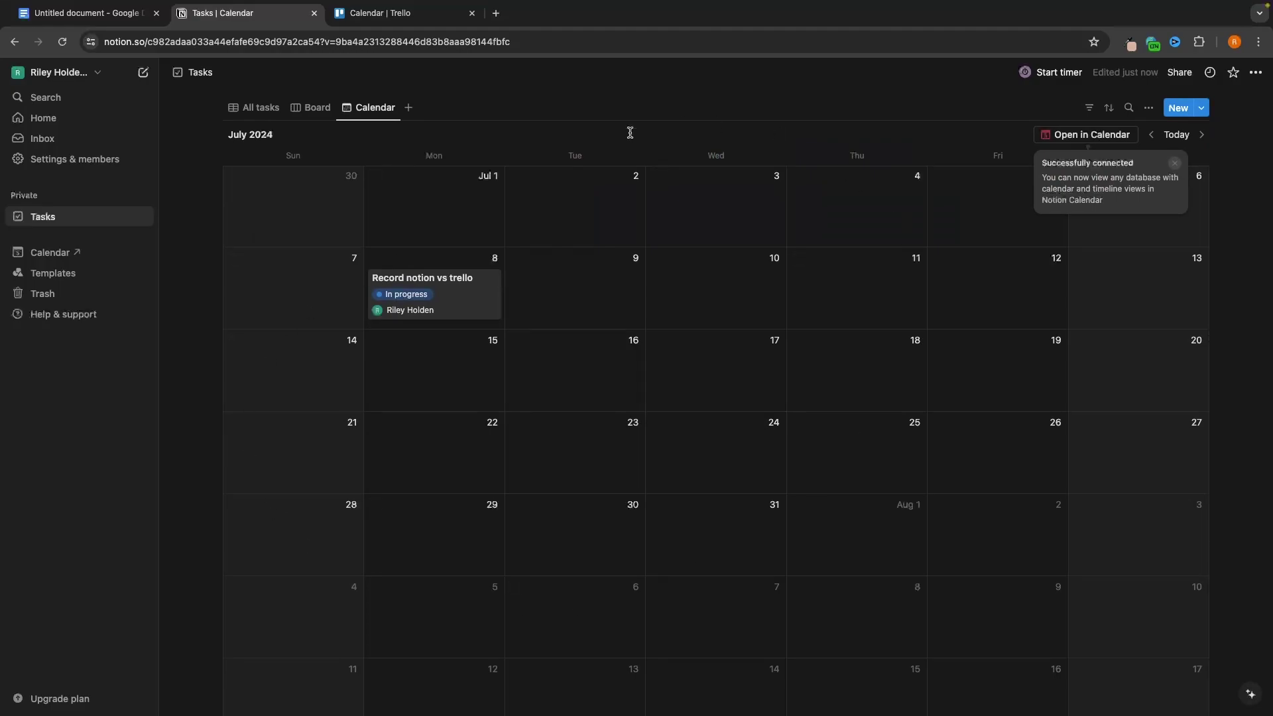
{"action": "scroll", "coordinate": [817, 206], "scroll_direction": "up", "scroll_amount": 1}
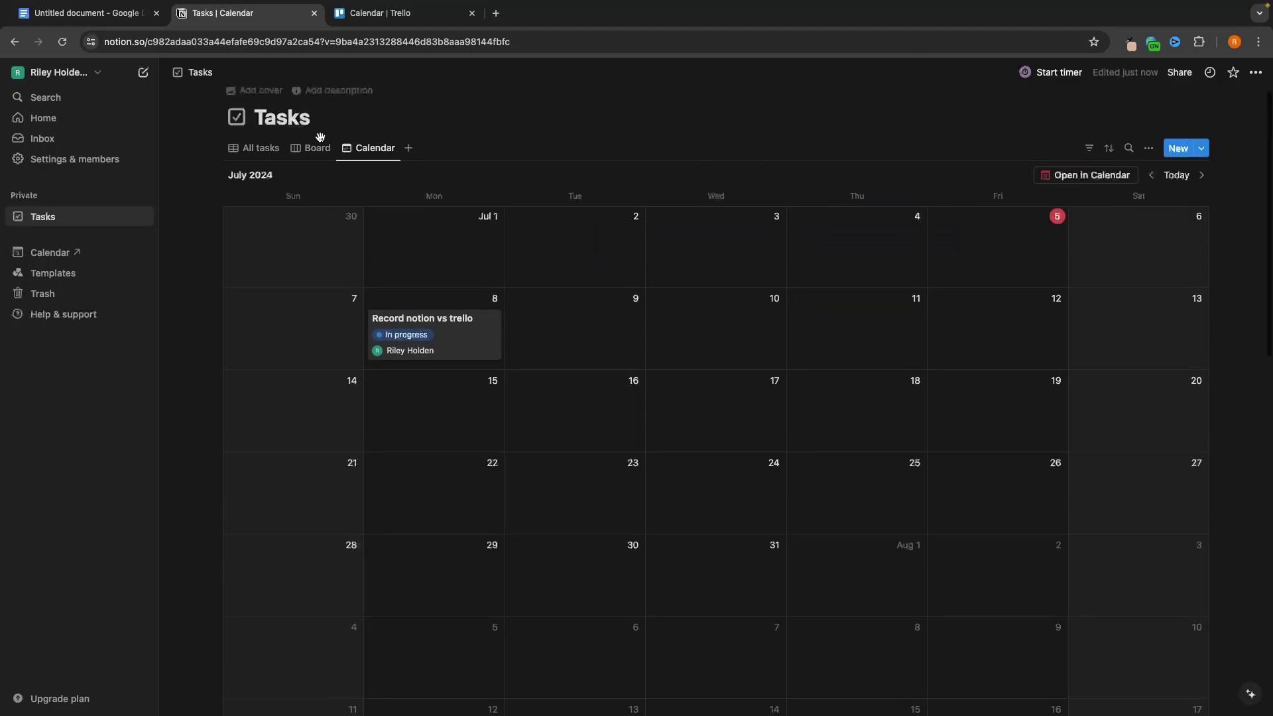
{"action": "left_click", "coordinate": [309, 155]}
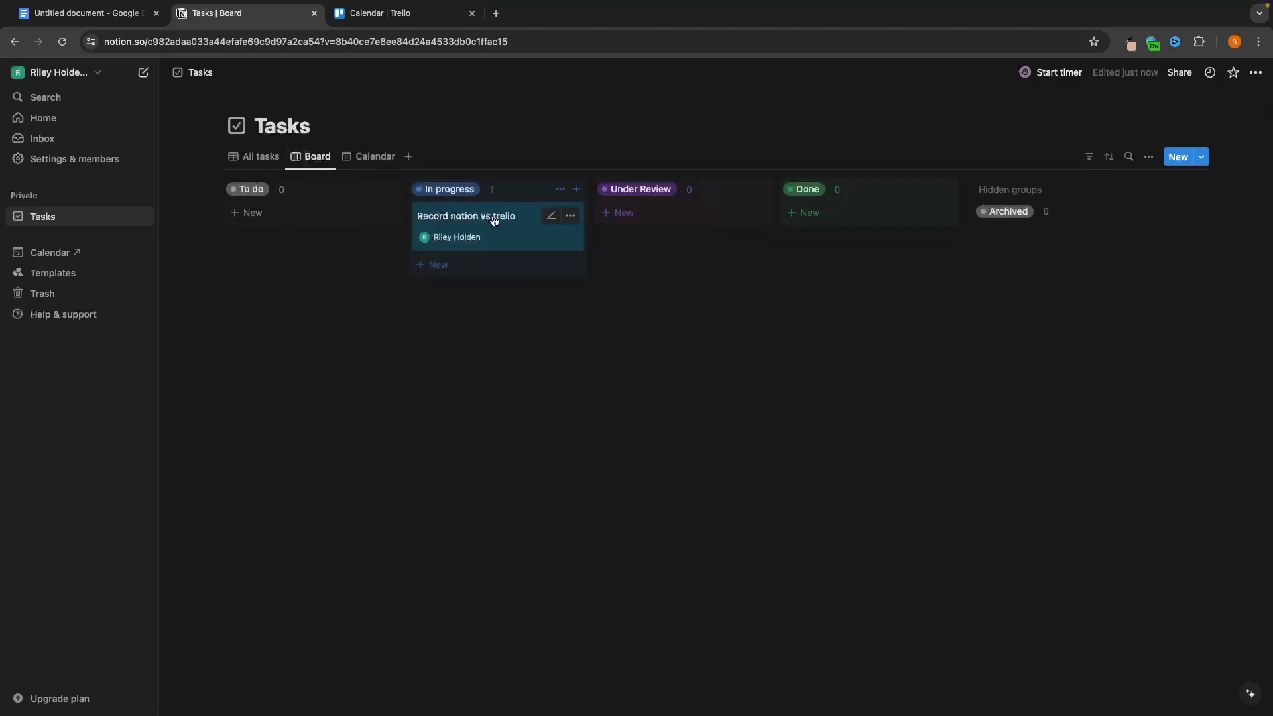
{"action": "left_click", "coordinate": [372, 157]}
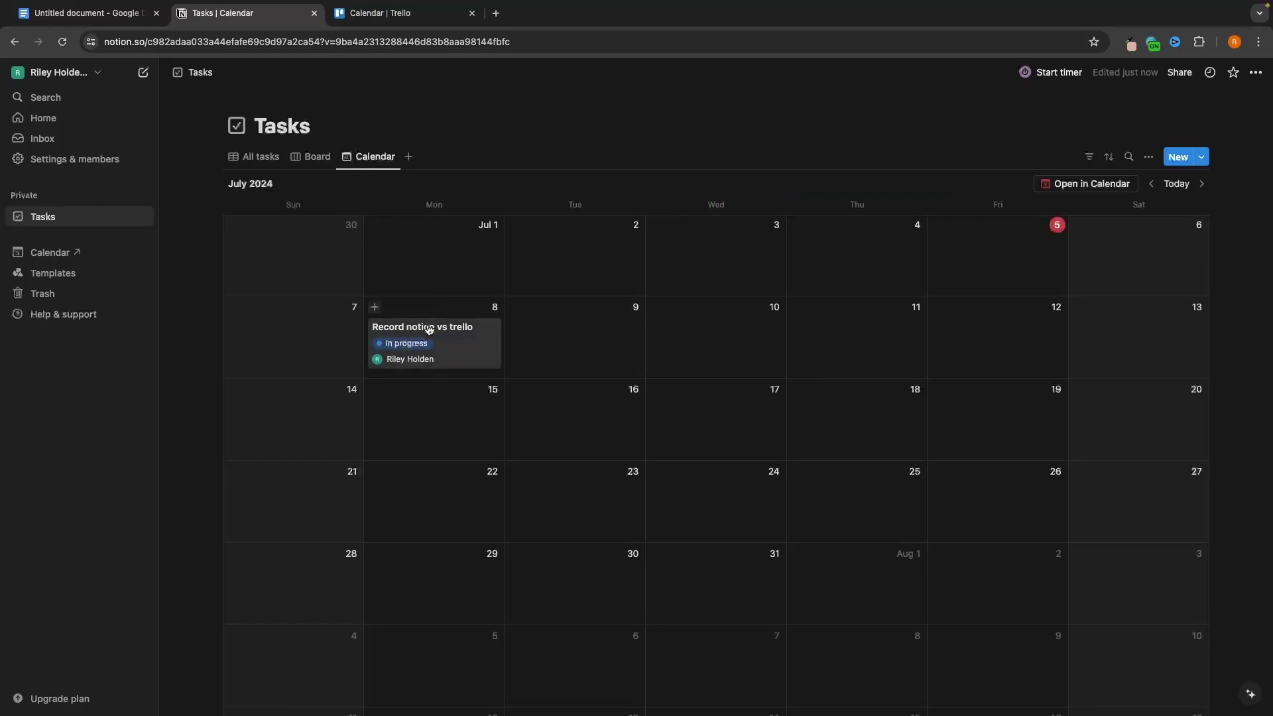
{"action": "left_click", "coordinate": [416, 16]}
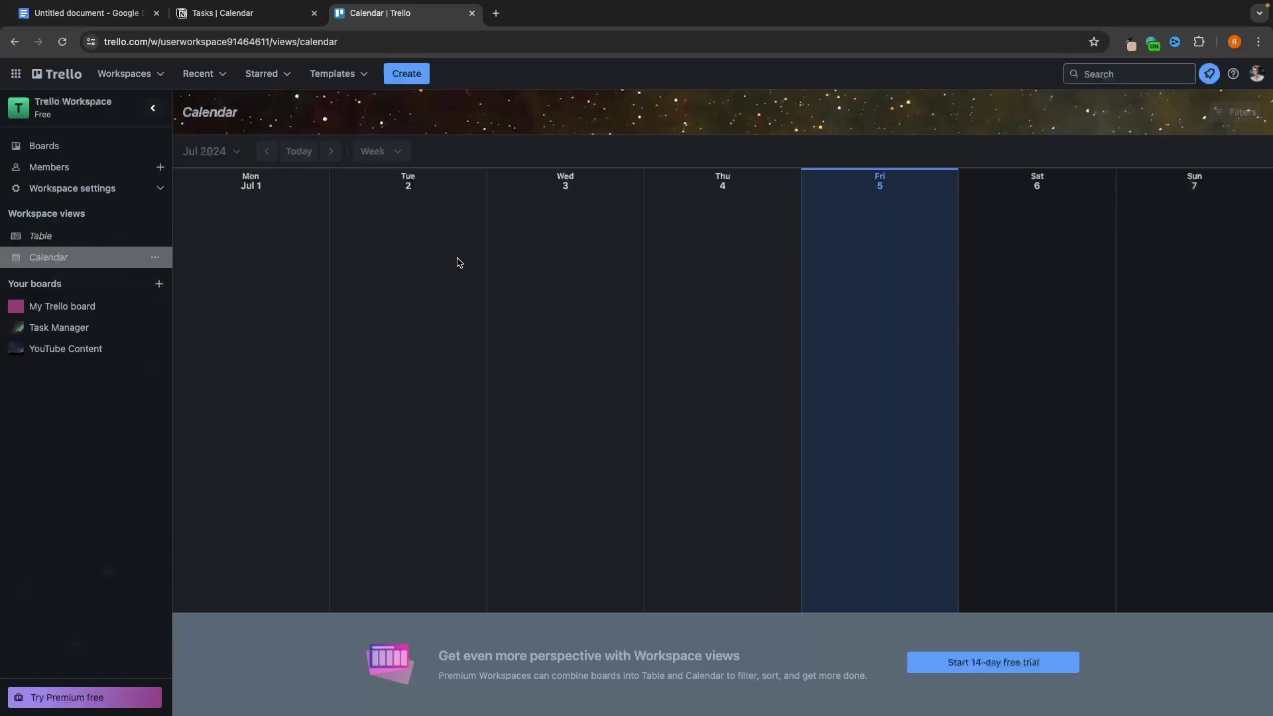
Step: Open Trello's Task Manager board and drag the card into the In Progress list
{"action": "left_click", "coordinate": [279, 13]}
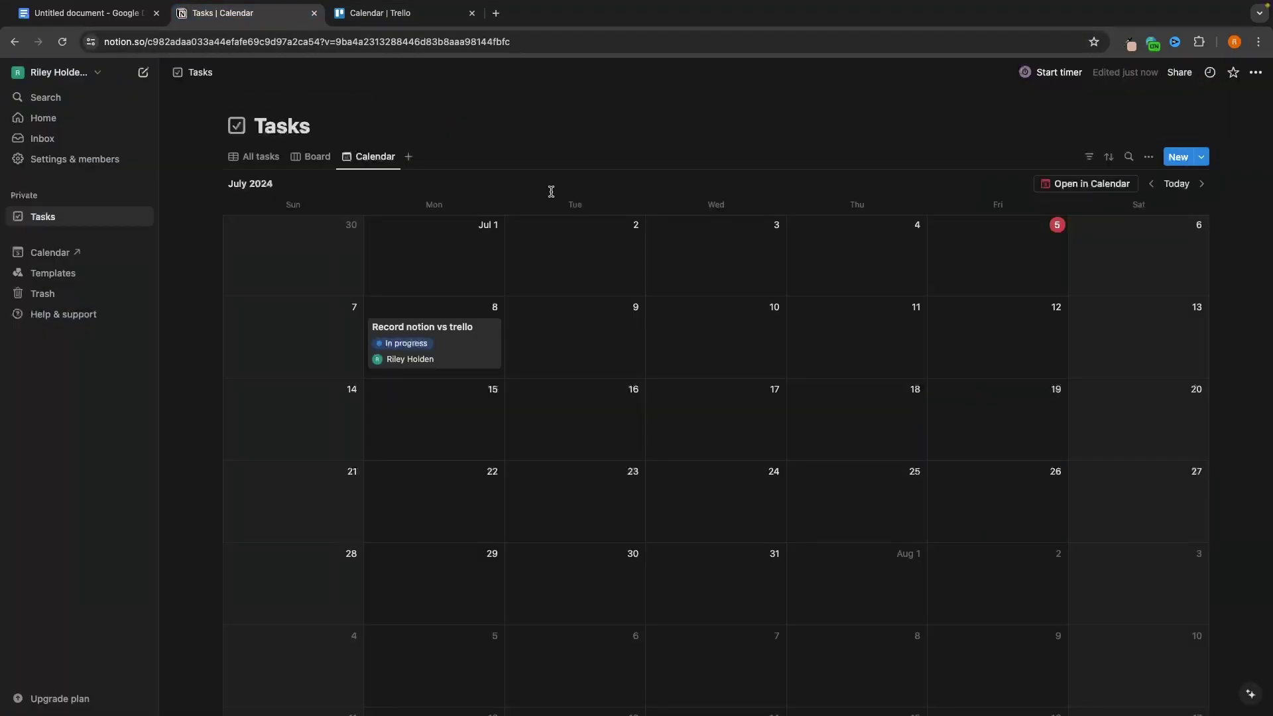
{"action": "key", "text": "ctrl+Tab"}
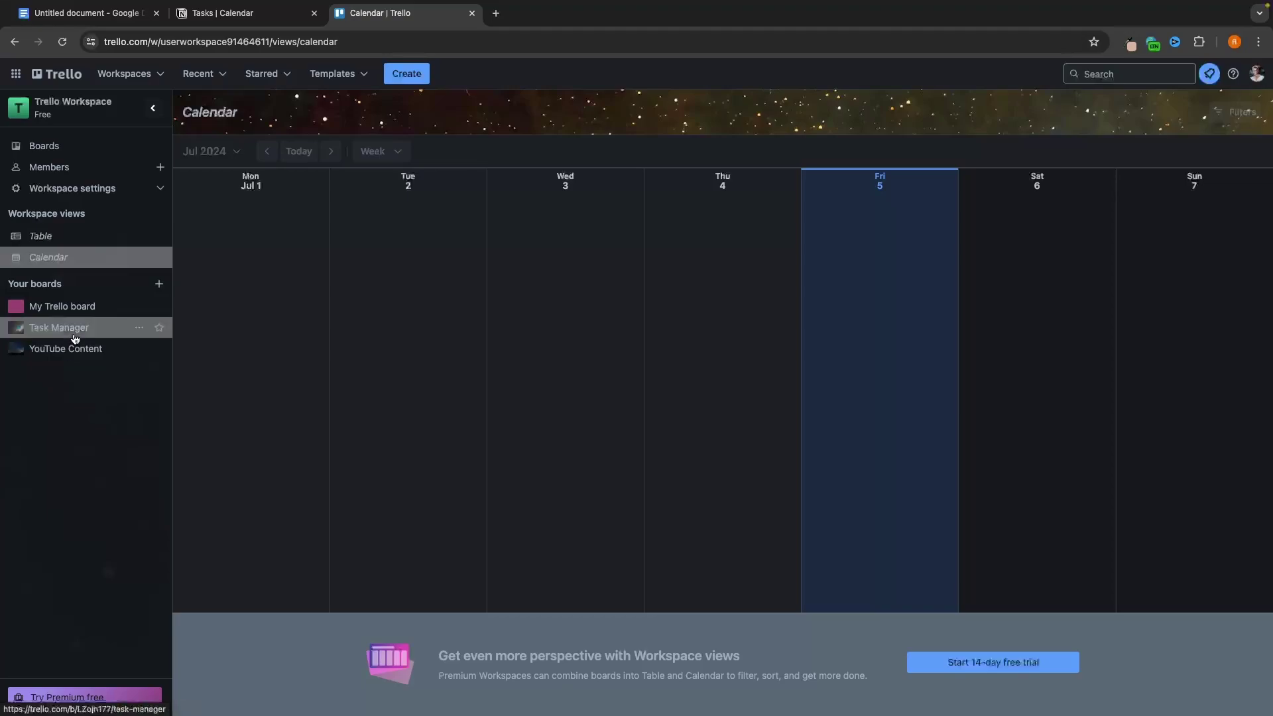
{"action": "left_click", "coordinate": [67, 328]}
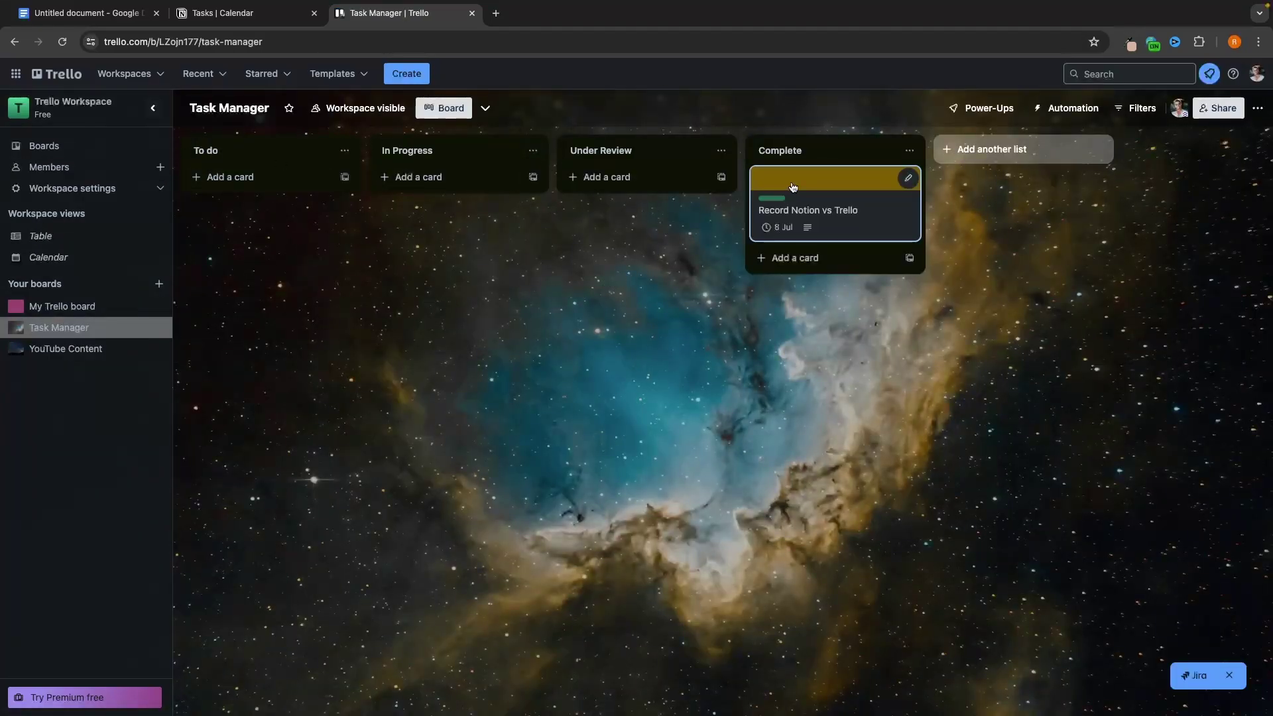
{"action": "left_click_drag", "start_coordinate": [772, 184], "coordinate": [659, 196]}
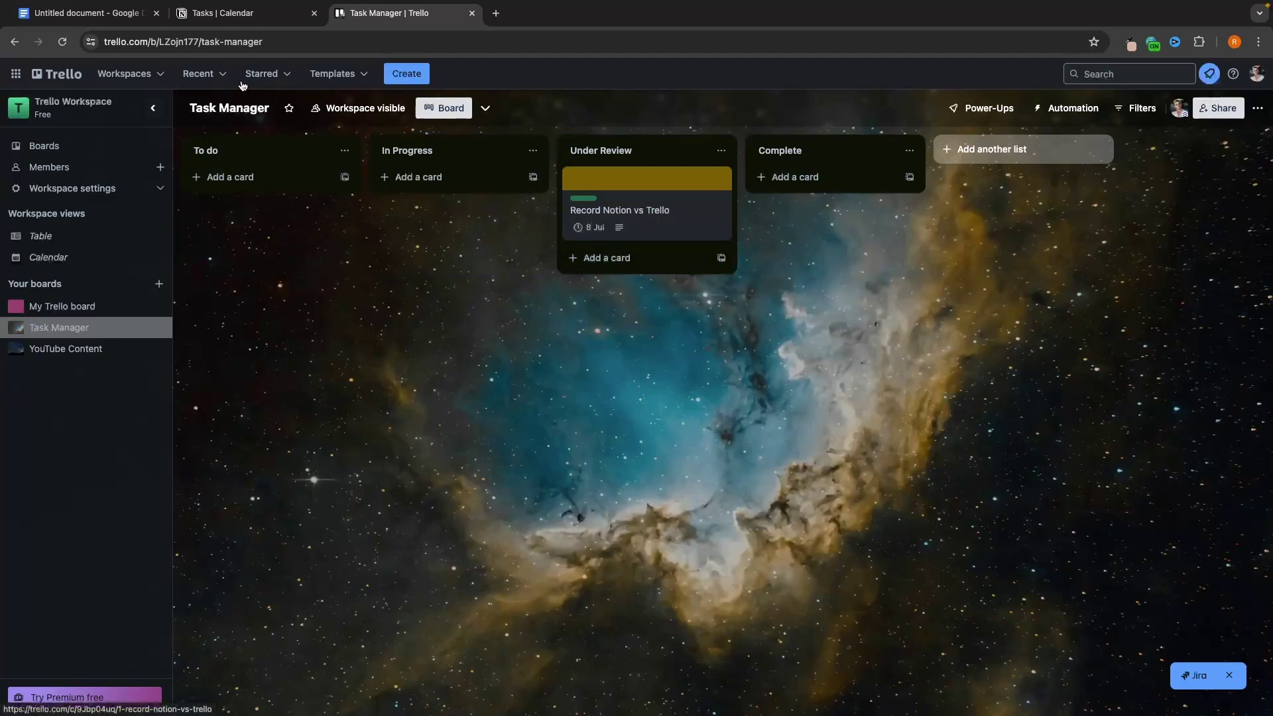
Step: Check the Premium-locked Table, Calendar and Timeline views, then return to the Notion Tasks calendar
{"action": "left_click", "coordinate": [485, 108]}
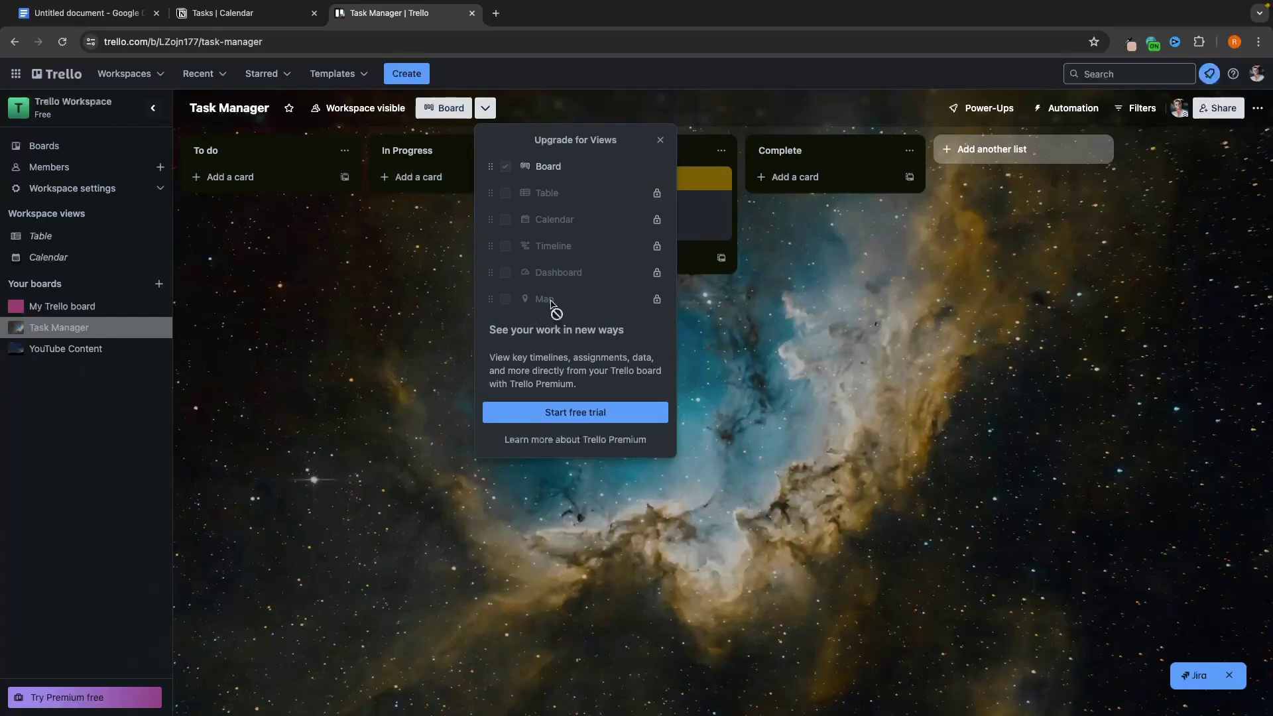
{"action": "left_click", "coordinate": [851, 253]}
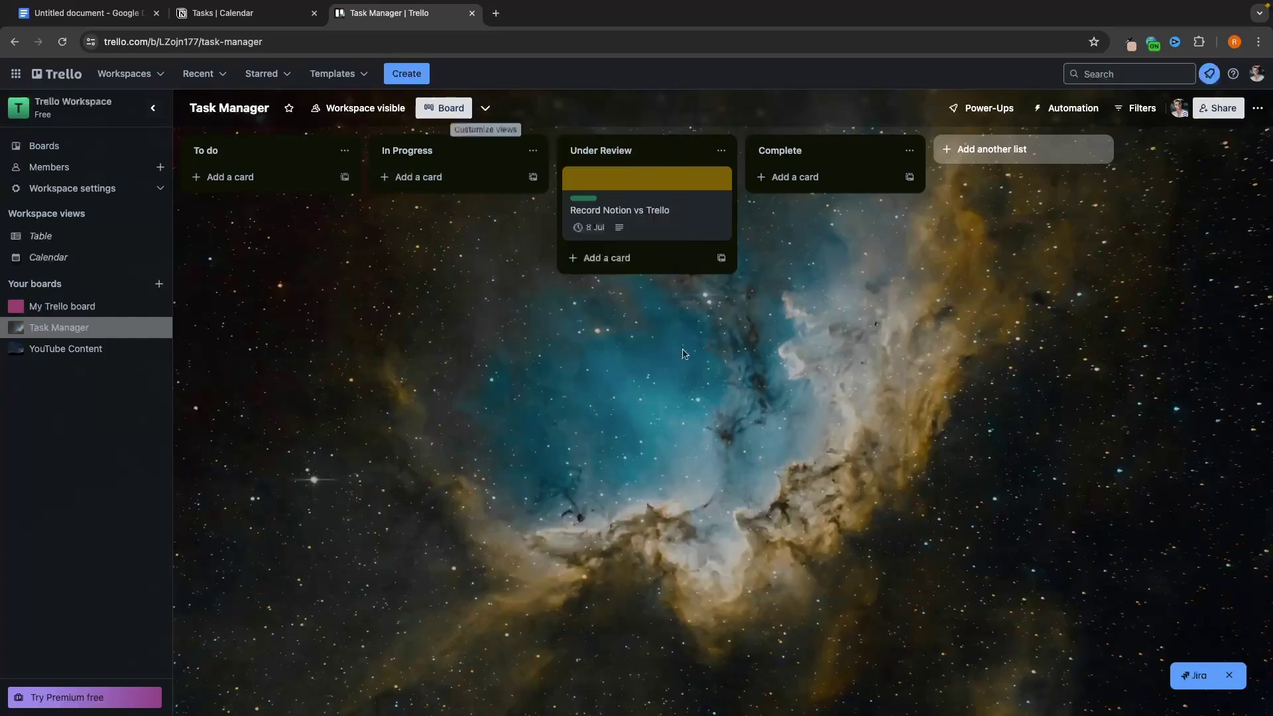
{"action": "left_click", "coordinate": [486, 108]}
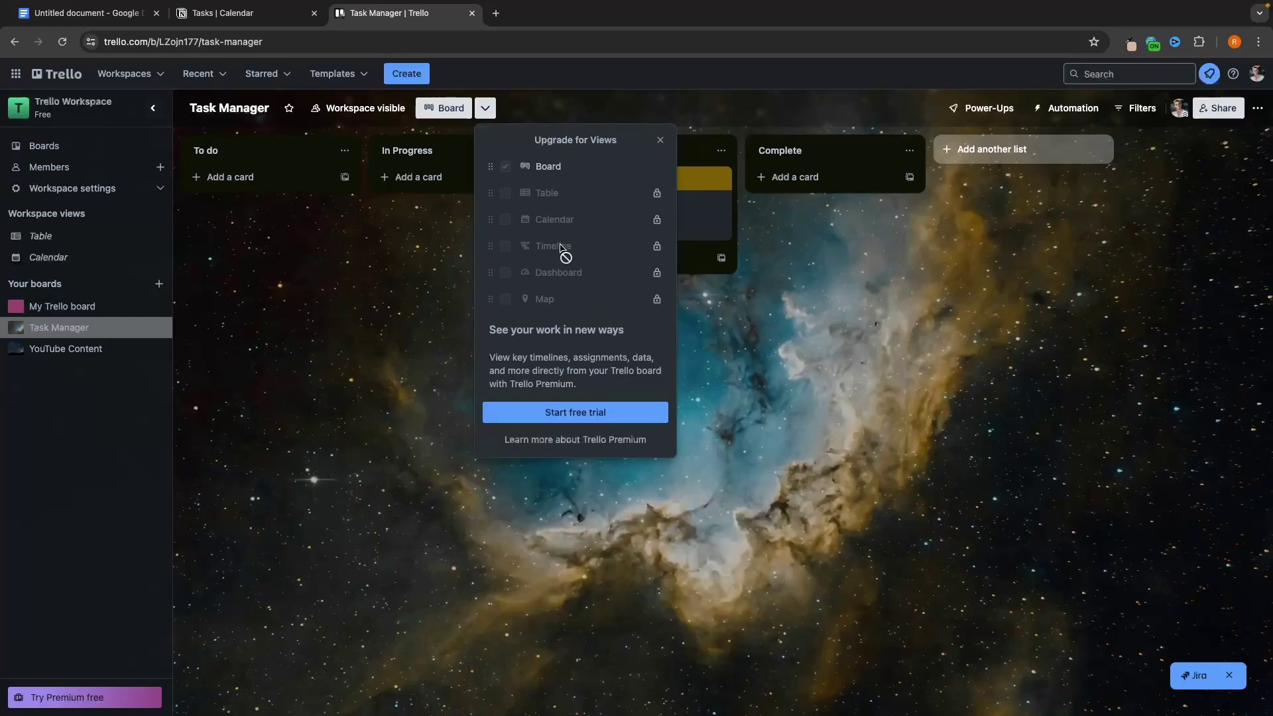
{"action": "left_click", "coordinate": [752, 358]}
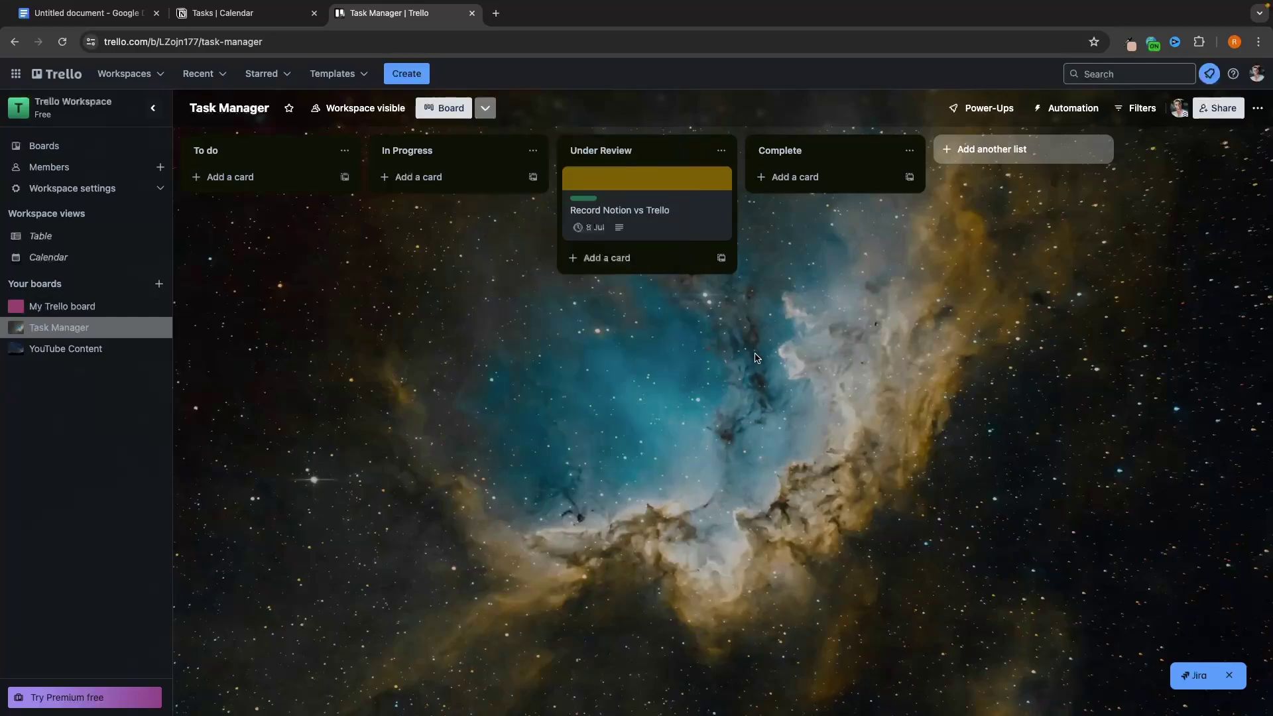
{"action": "left_click", "coordinate": [246, 13]}
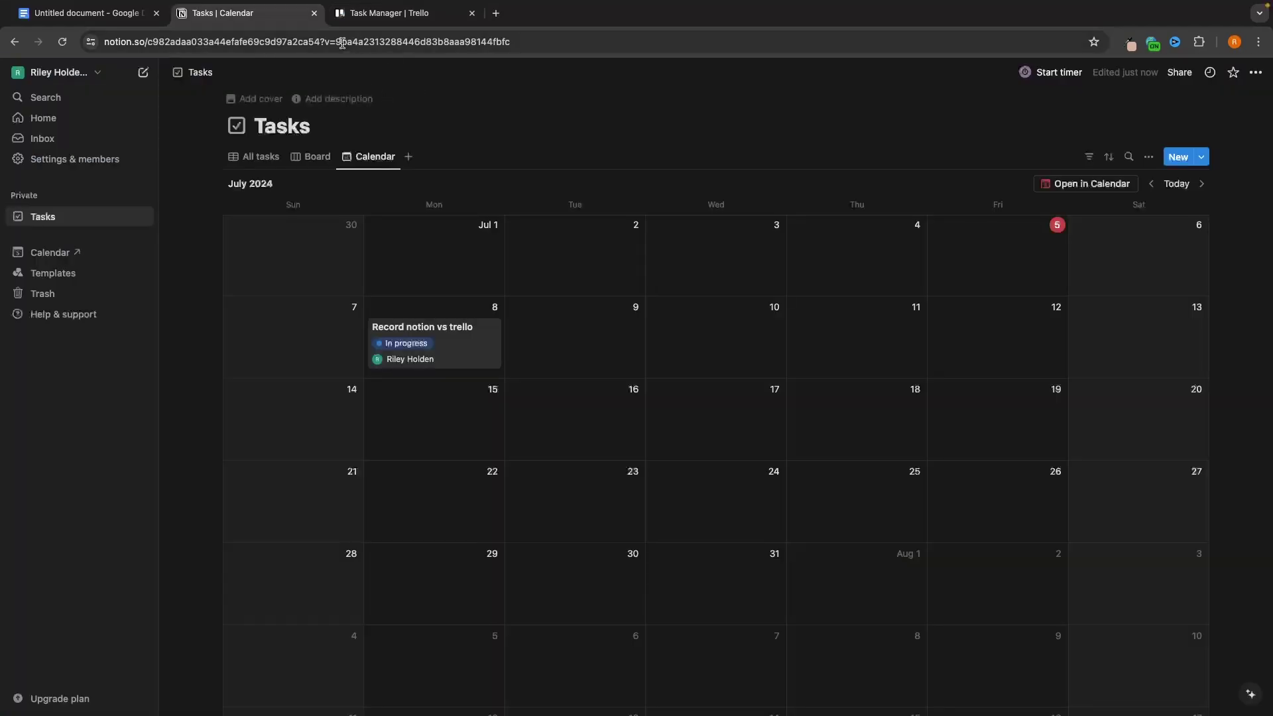
Step: Add an empty Timeline view named 'Time line' to Notion Tasks, then go back to the Trello board
{"action": "left_click", "coordinate": [408, 157]}
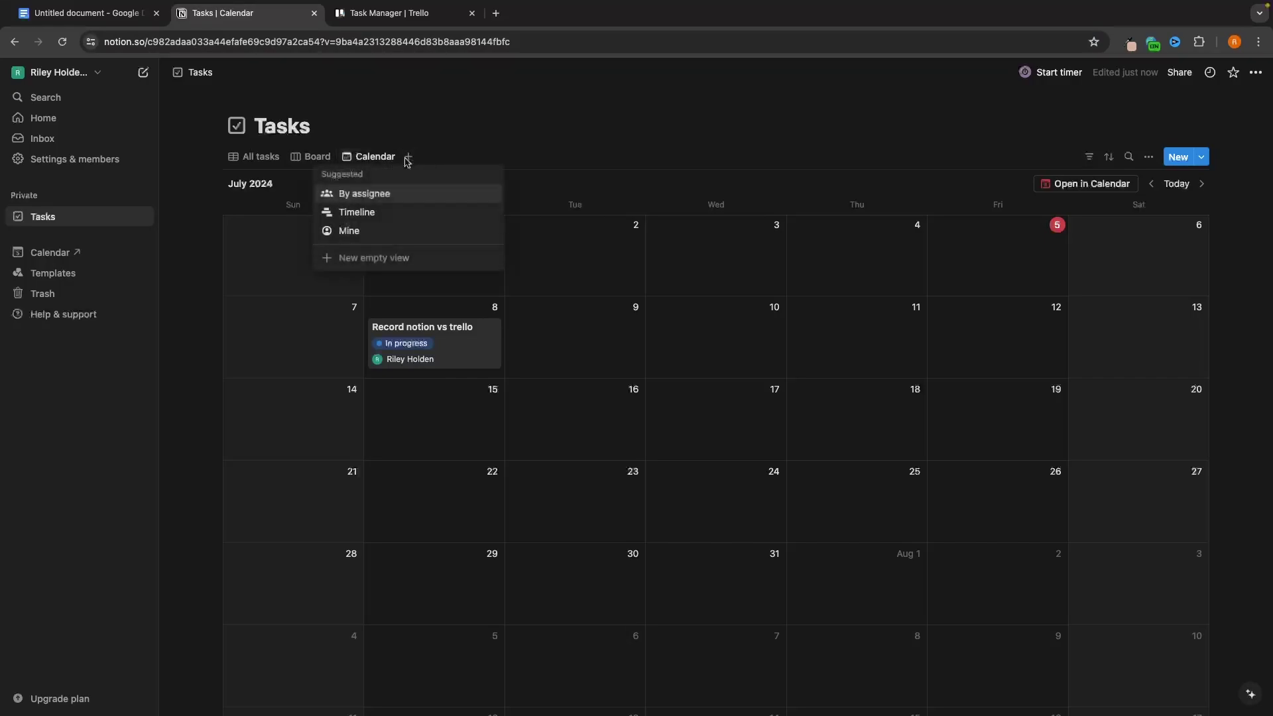
{"action": "left_click", "coordinate": [358, 260]}
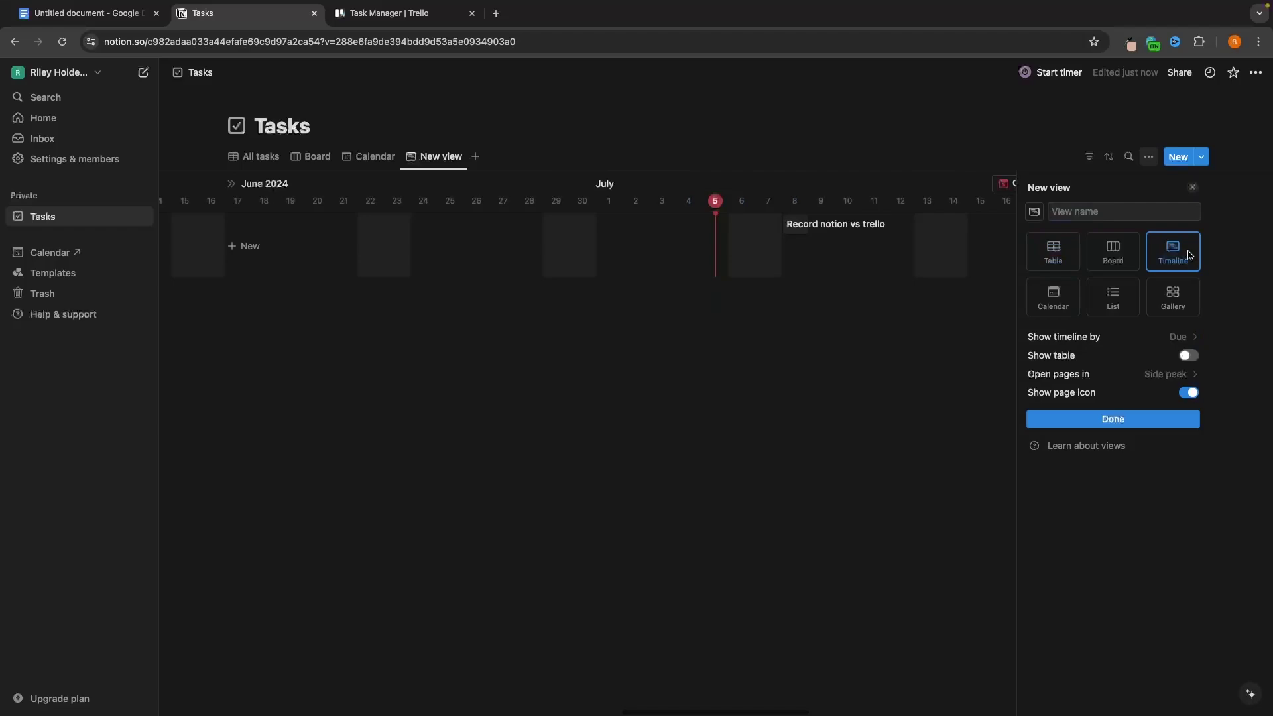
{"action": "left_click", "coordinate": [1129, 212]}
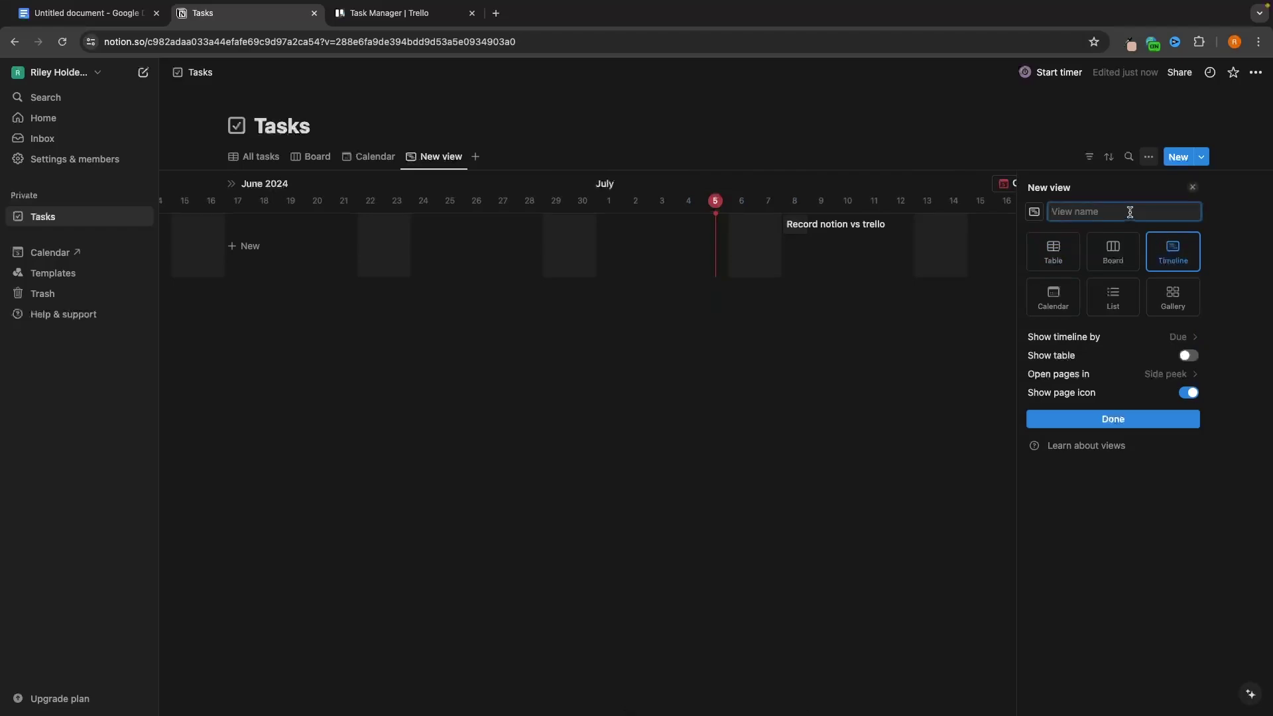
{"action": "left_click", "coordinate": [1143, 418]}
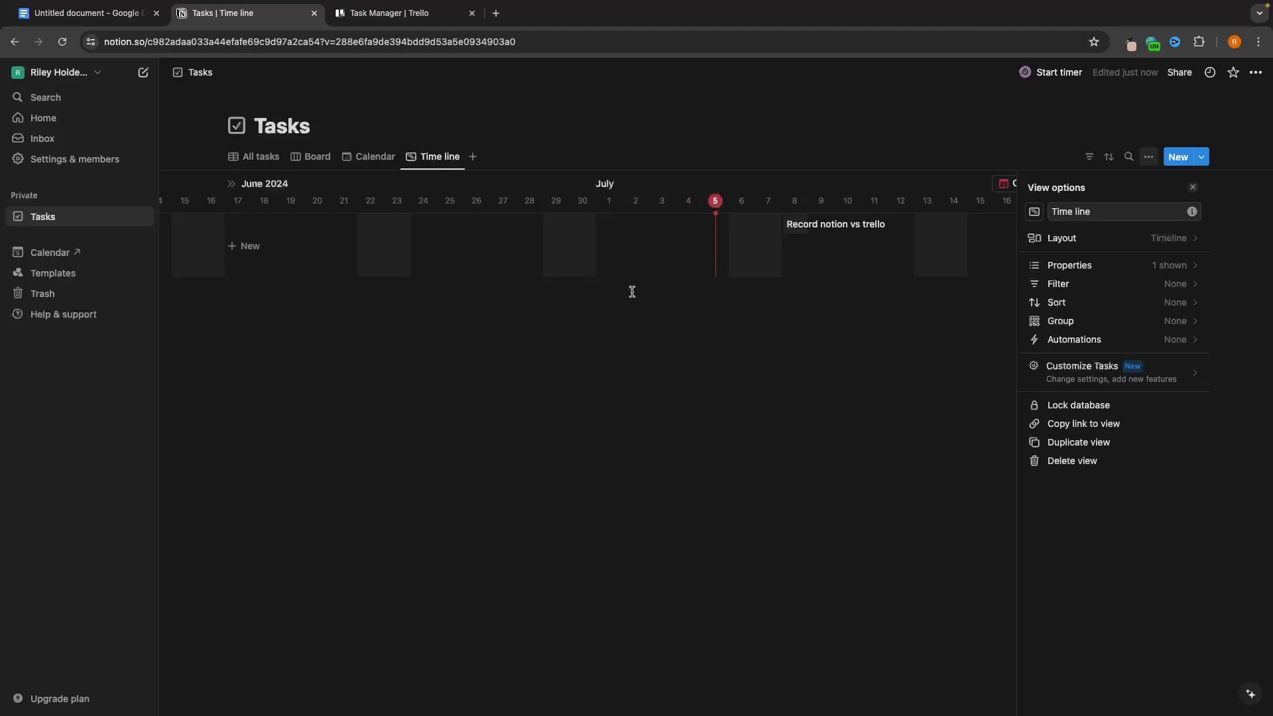
{"action": "left_click", "coordinate": [311, 157]}
{"action": "key", "text": "ctrl+Tab"}
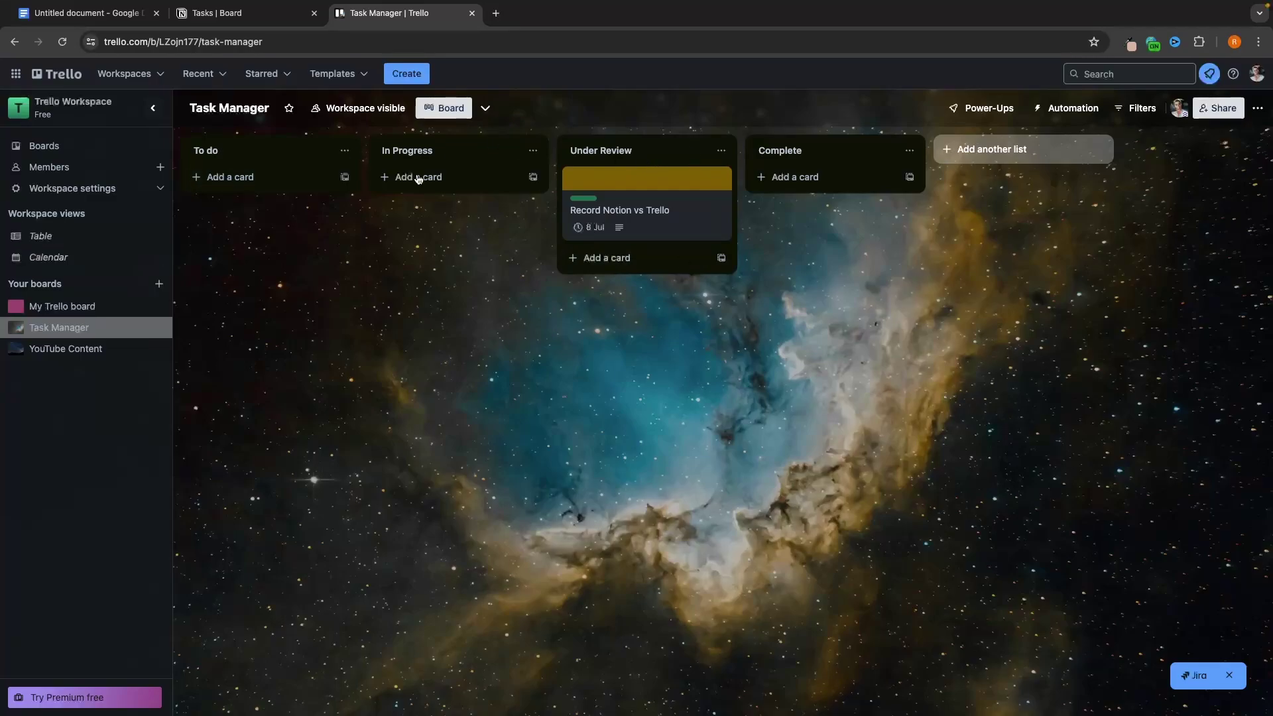
Step: Search Notion templates for 'crm' and add the Sales CRM template
{"action": "left_click", "coordinate": [252, 14]}
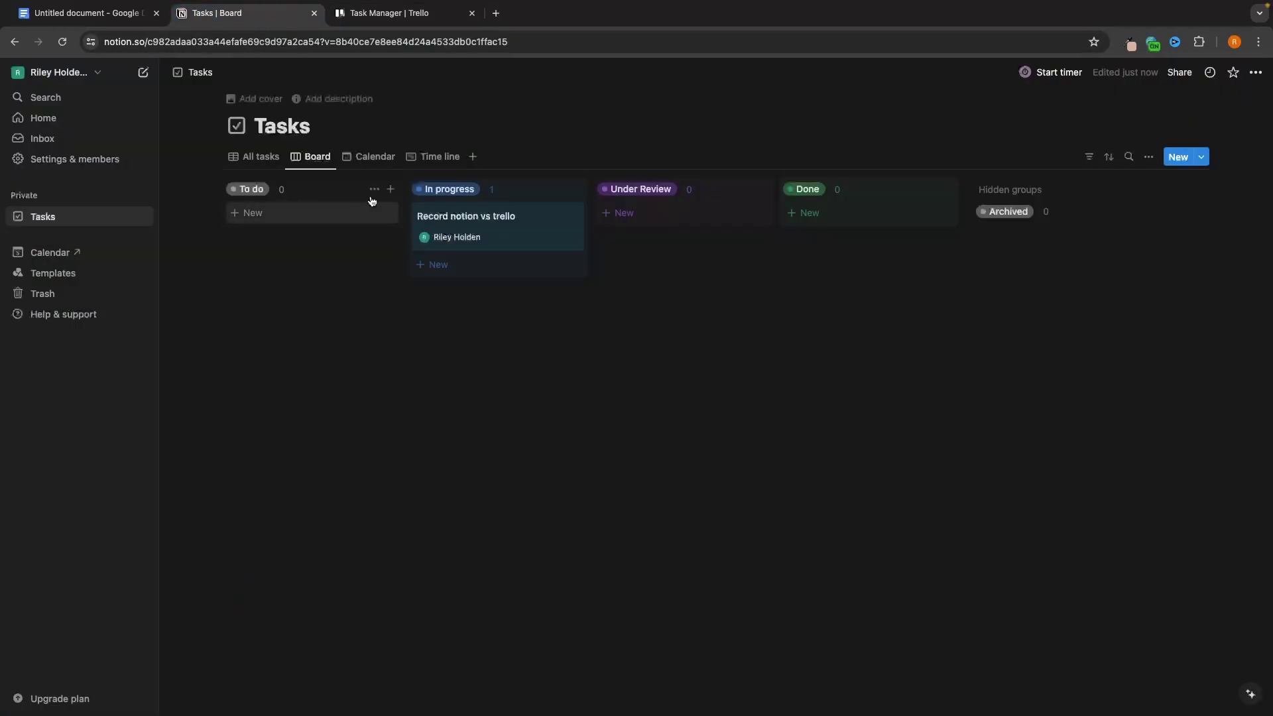
{"action": "left_click", "coordinate": [54, 274]}
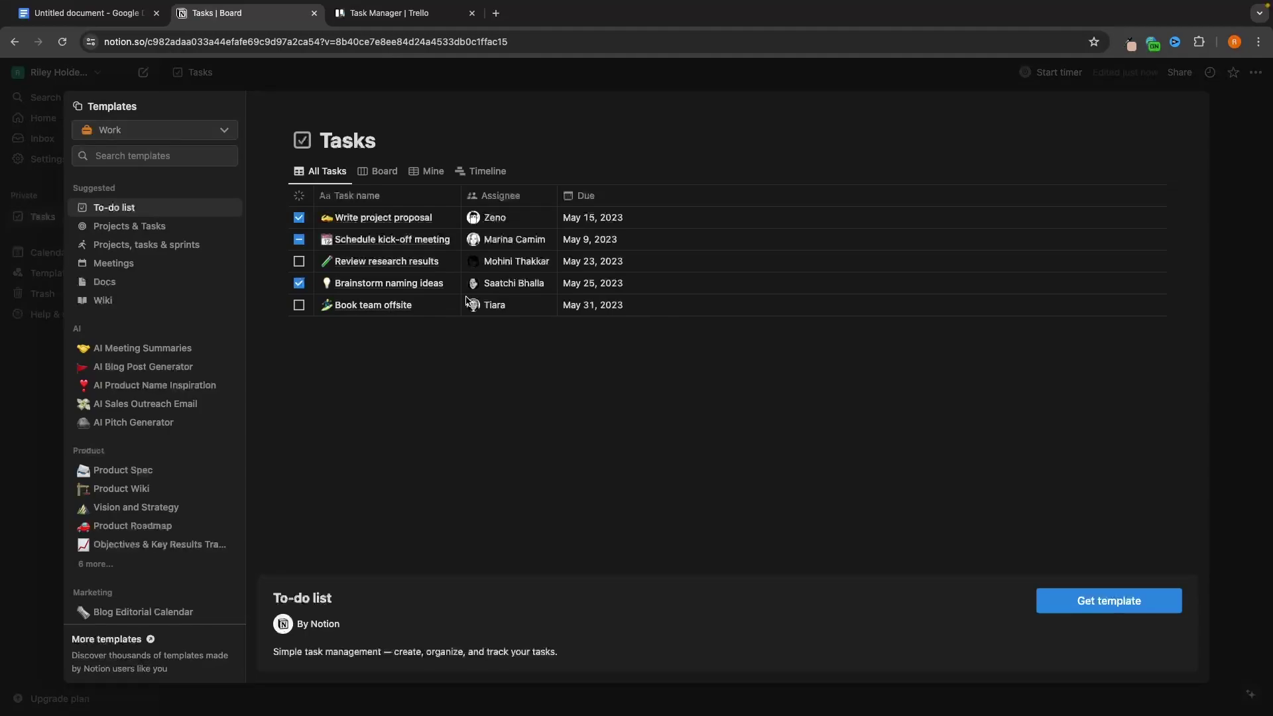
{"action": "scroll", "coordinate": [148, 363], "scroll_direction": "down", "scroll_amount": 10}
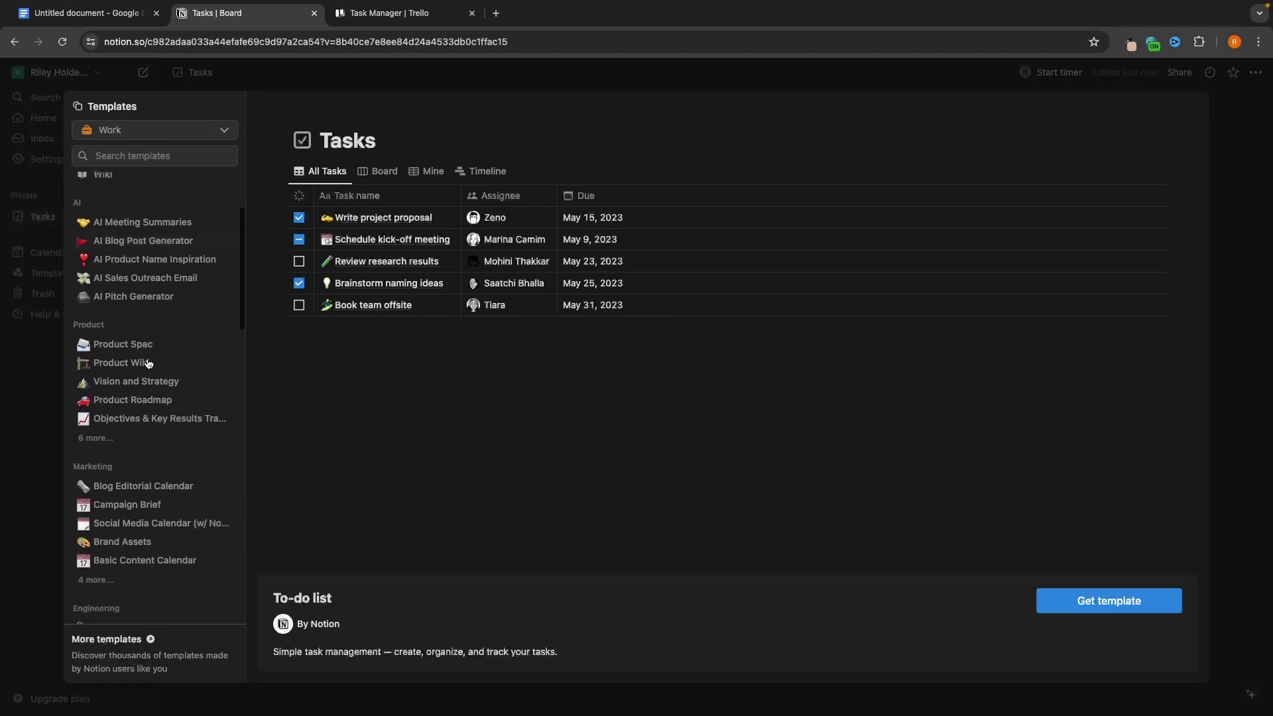
{"action": "scroll", "coordinate": [148, 363], "scroll_direction": "down", "scroll_amount": 3}
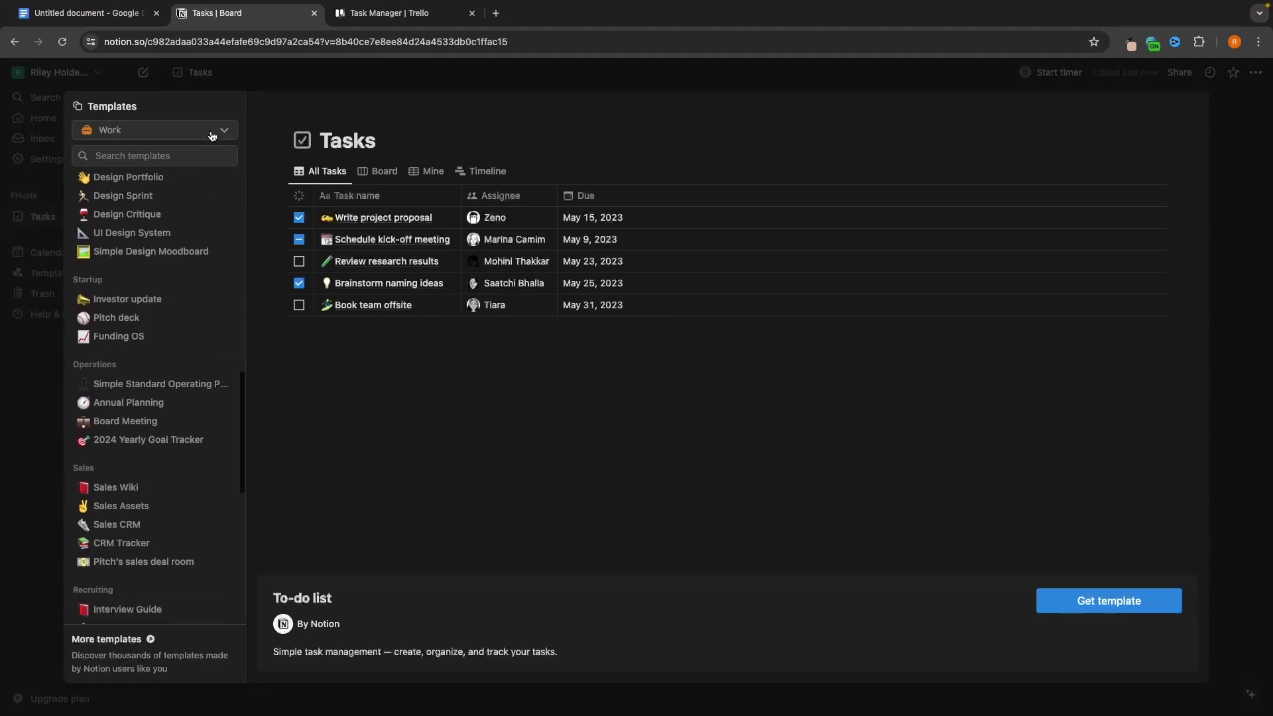
{"action": "left_click", "coordinate": [141, 156]}
{"action": "type", "text": "crm"}
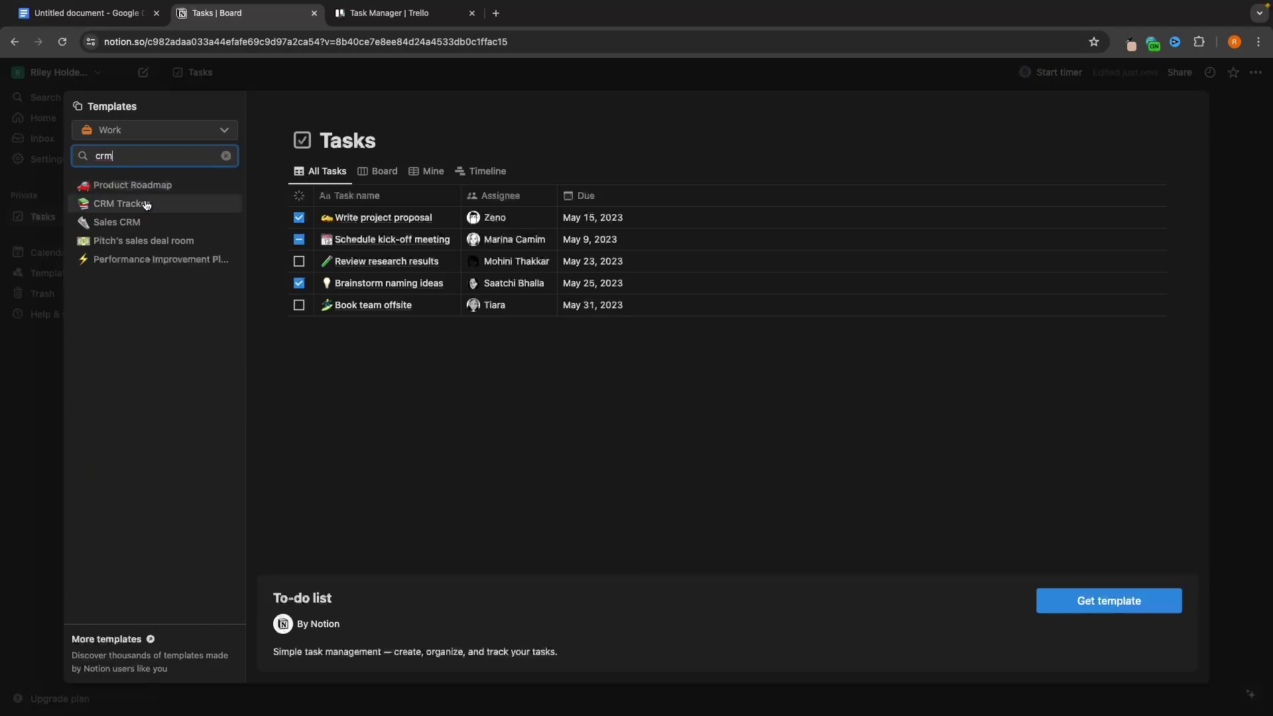
{"action": "left_click", "coordinate": [138, 222]}
{"action": "left_click", "coordinate": [1082, 604]}
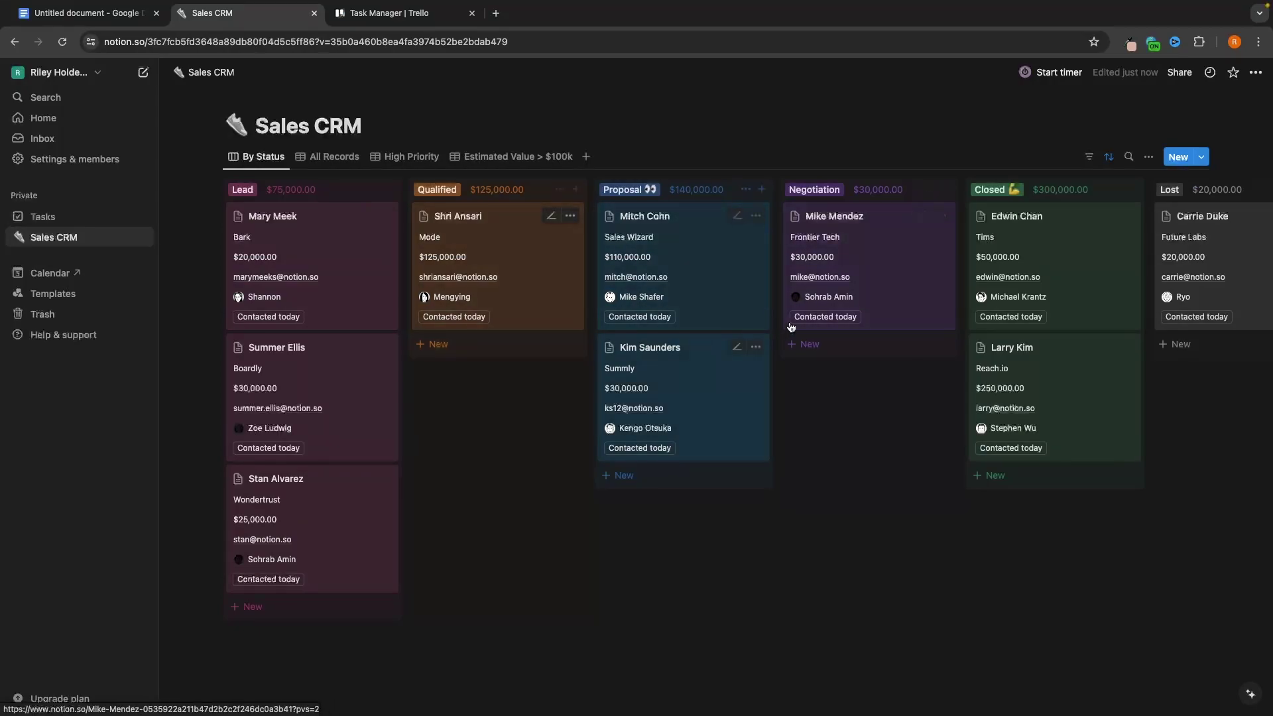
Step: Add the Recruiting Tracker template from the template gallery
{"action": "left_click", "coordinate": [57, 294]}
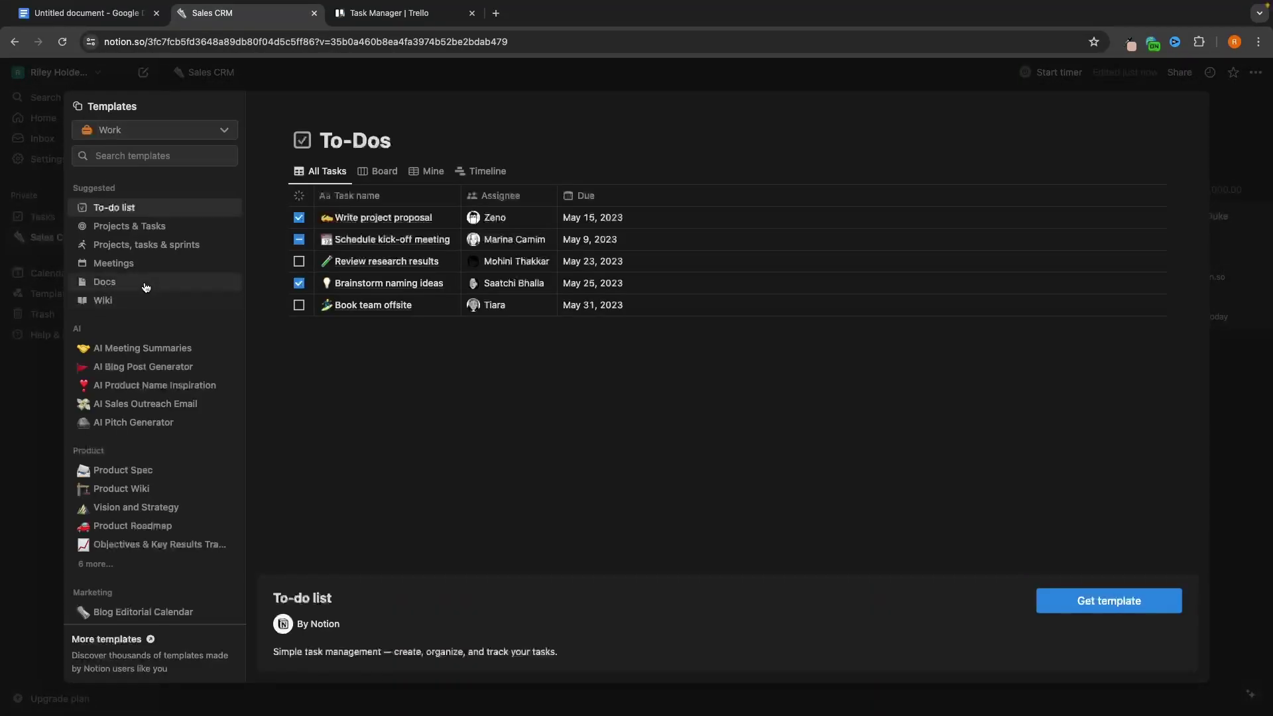
{"action": "scroll", "coordinate": [192, 273], "scroll_direction": "down", "scroll_amount": 10}
{"action": "left_click", "coordinate": [133, 448]}
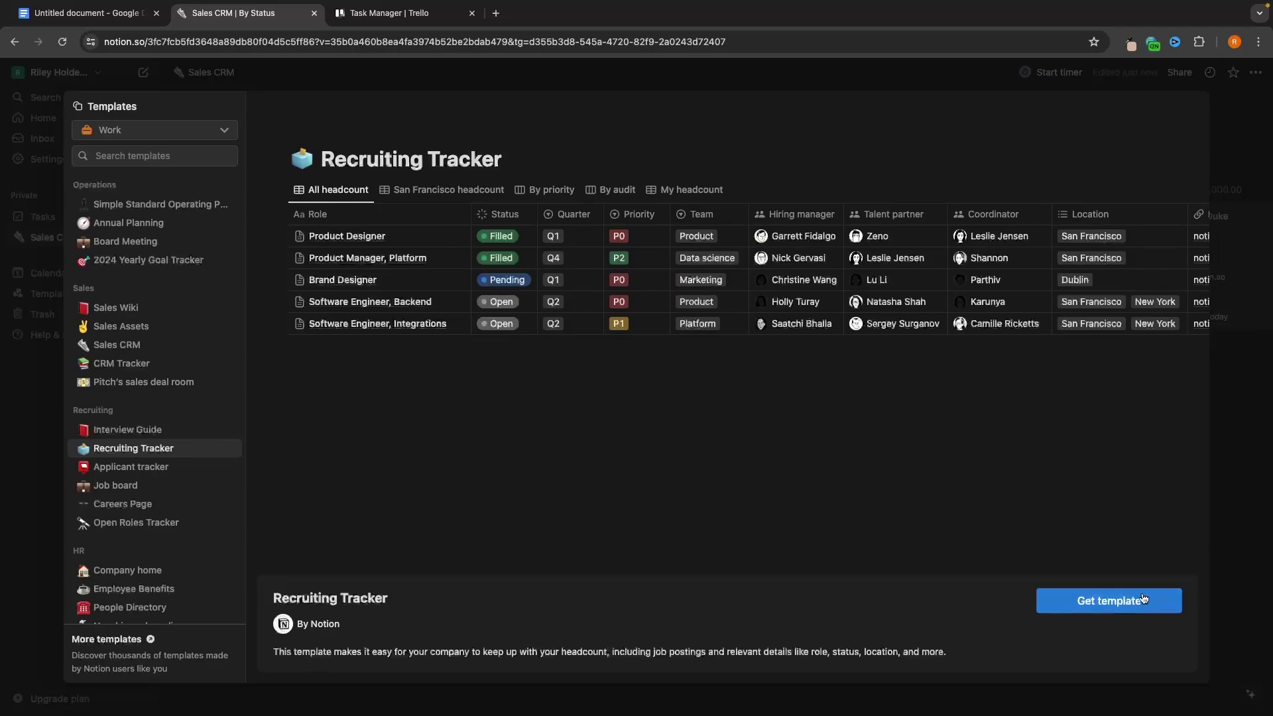
{"action": "left_click", "coordinate": [1108, 601]}
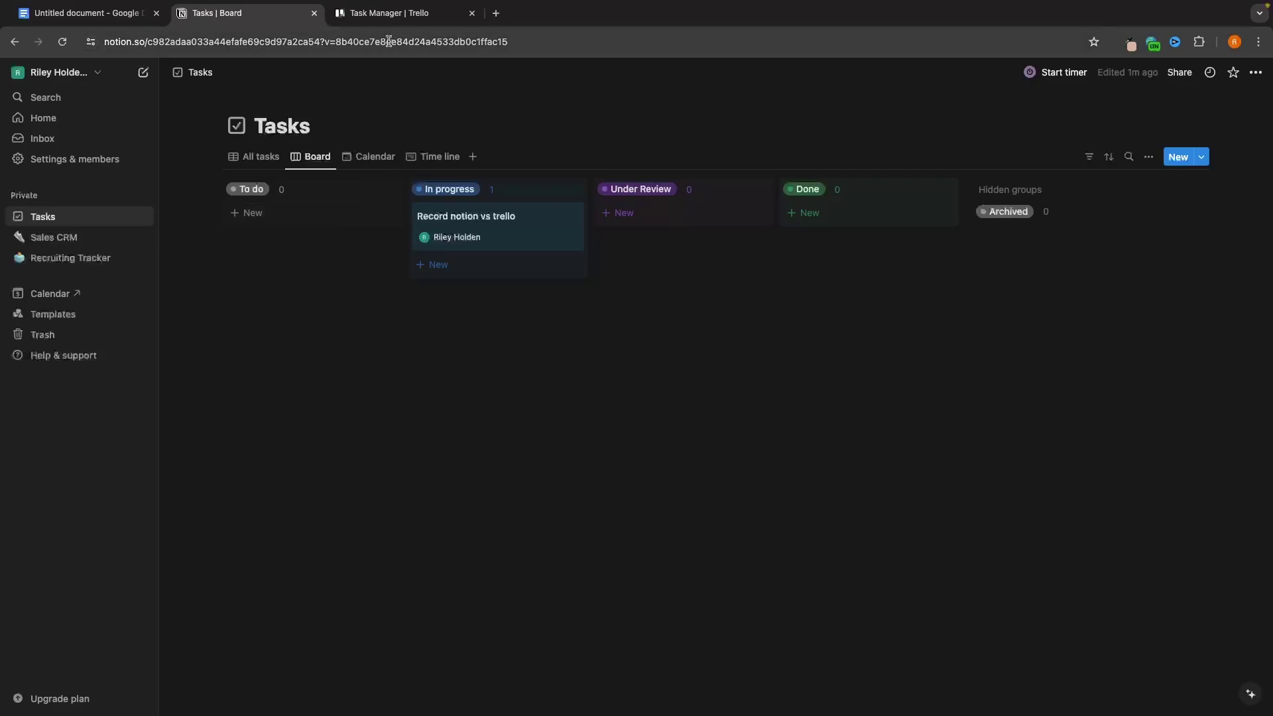
{"action": "left_click", "coordinate": [390, 14]}
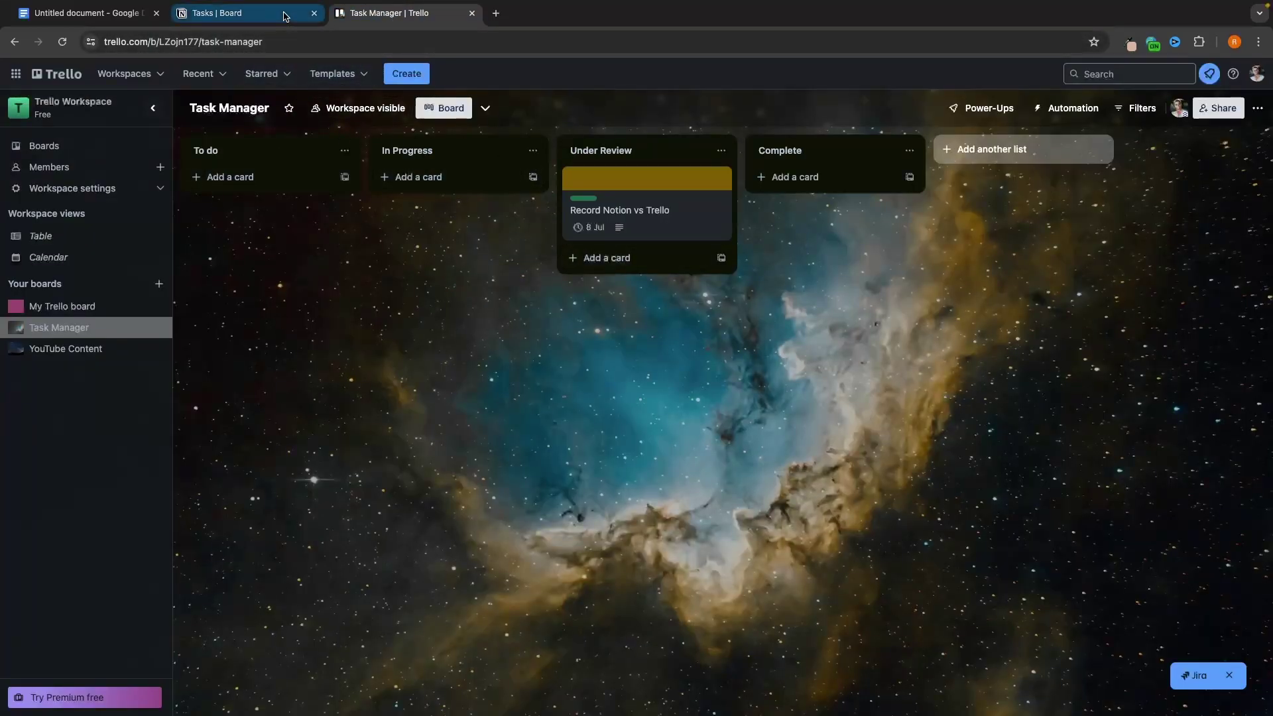
{"action": "left_click", "coordinate": [219, 13]}
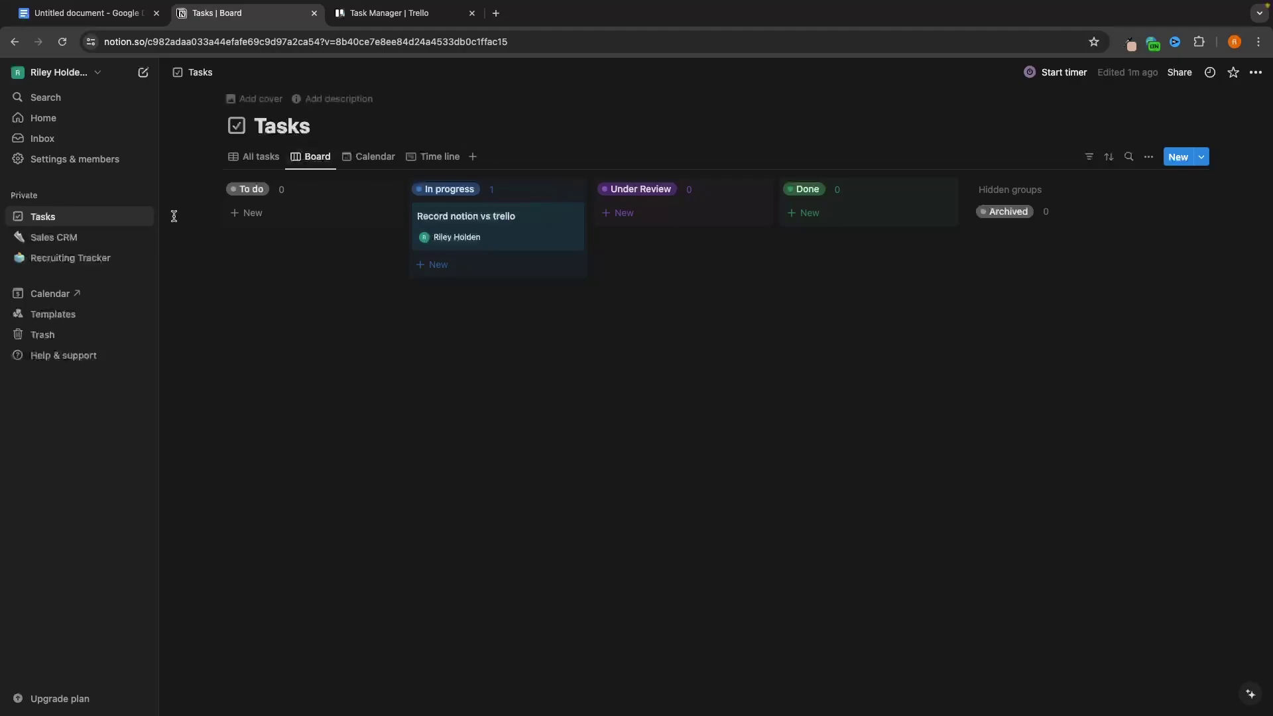
{"action": "left_click", "coordinate": [79, 258]}
{"action": "left_click", "coordinate": [73, 246]}
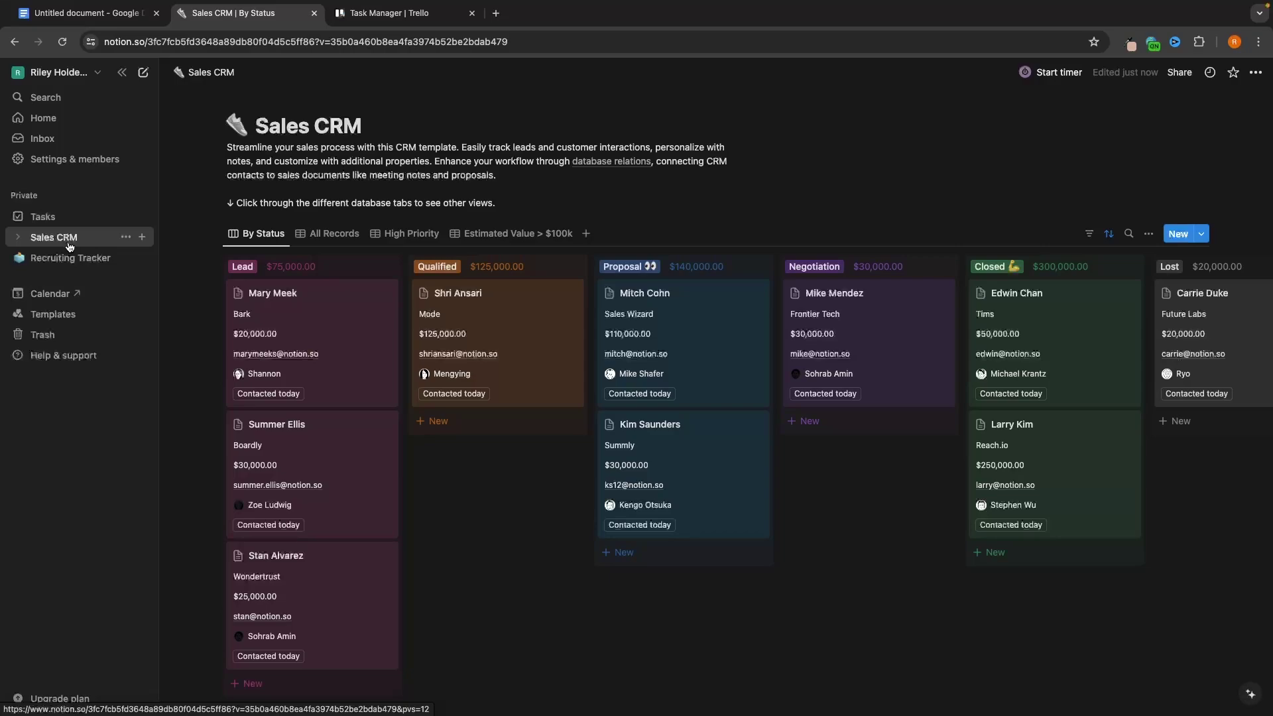
{"action": "left_click", "coordinate": [61, 218]}
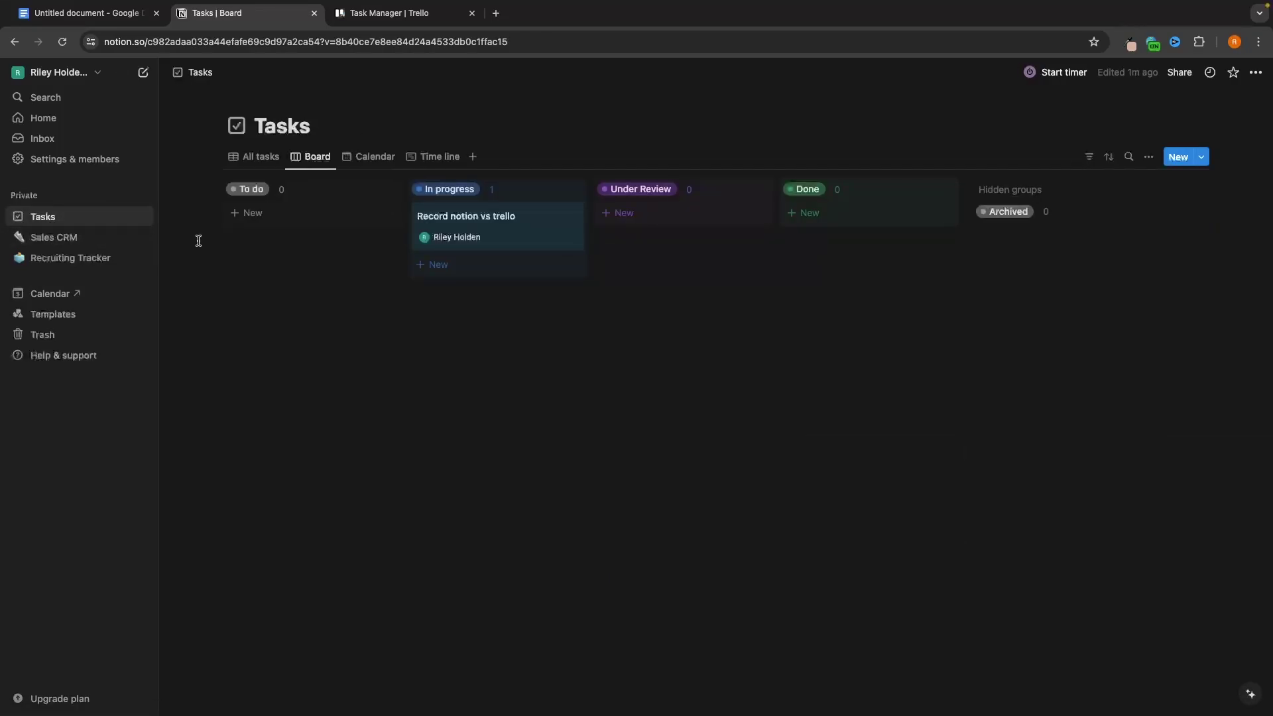